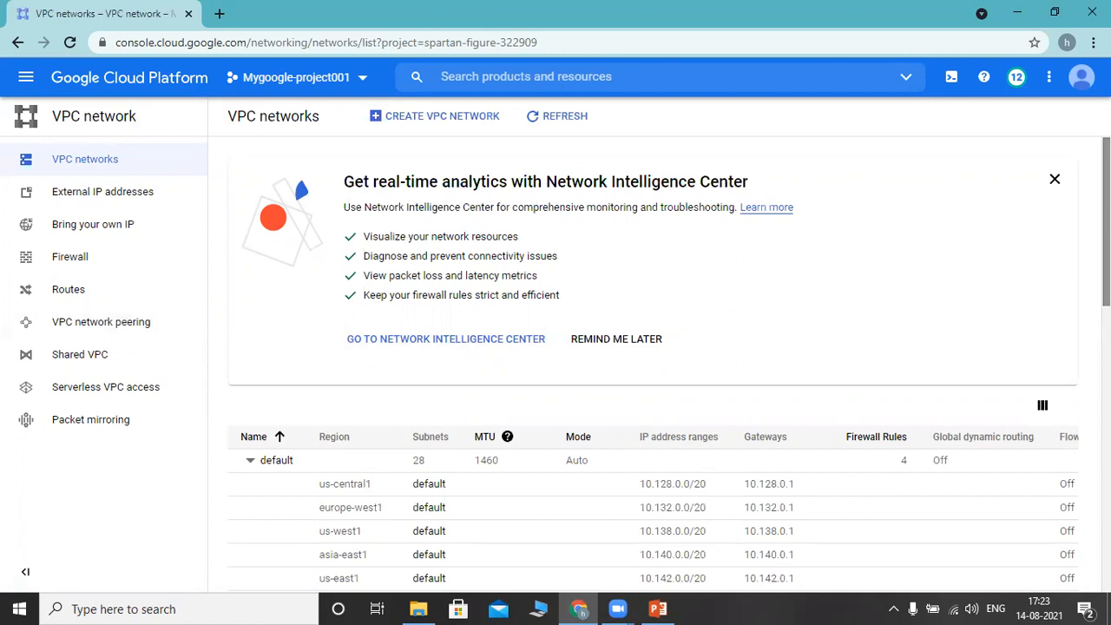
- Review the default network's subnets, with their regions, IP address ranges and gateways
scroll(651, 365, "down", 3)
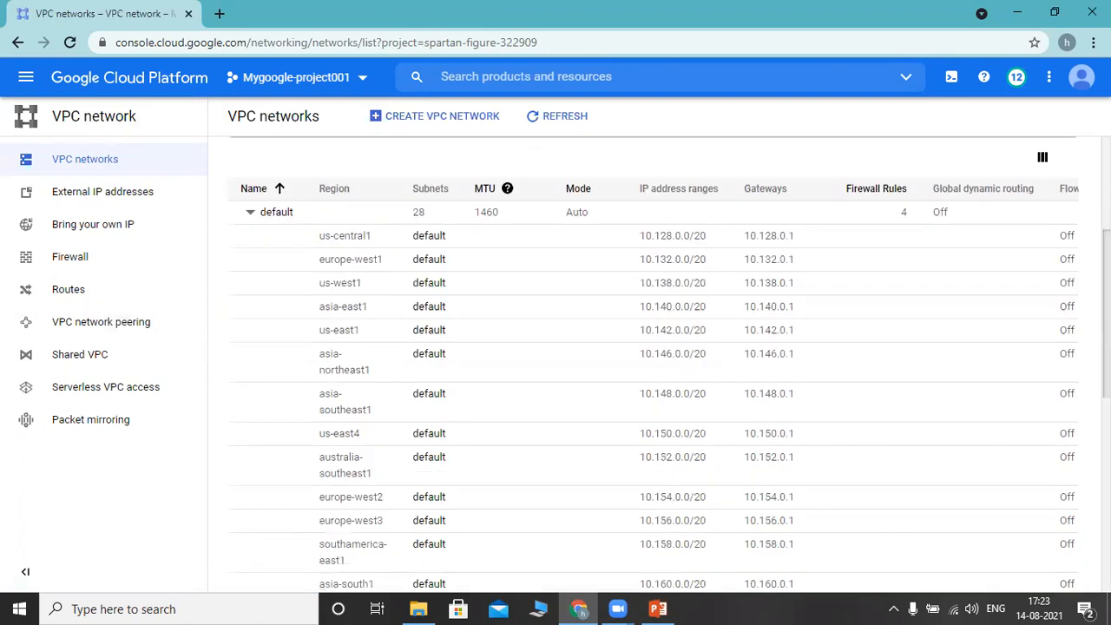
scroll(651, 364, "down", 1)
scroll(651, 365, "down", 5)
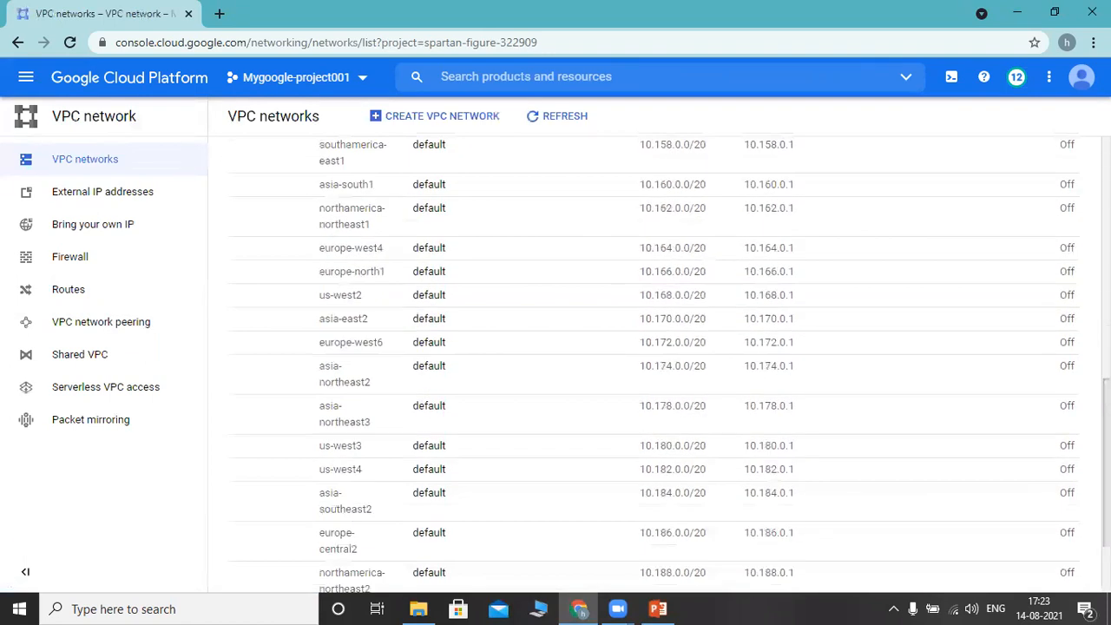
scroll(651, 365, "up", 8)
scroll(651, 365, "up", 1)
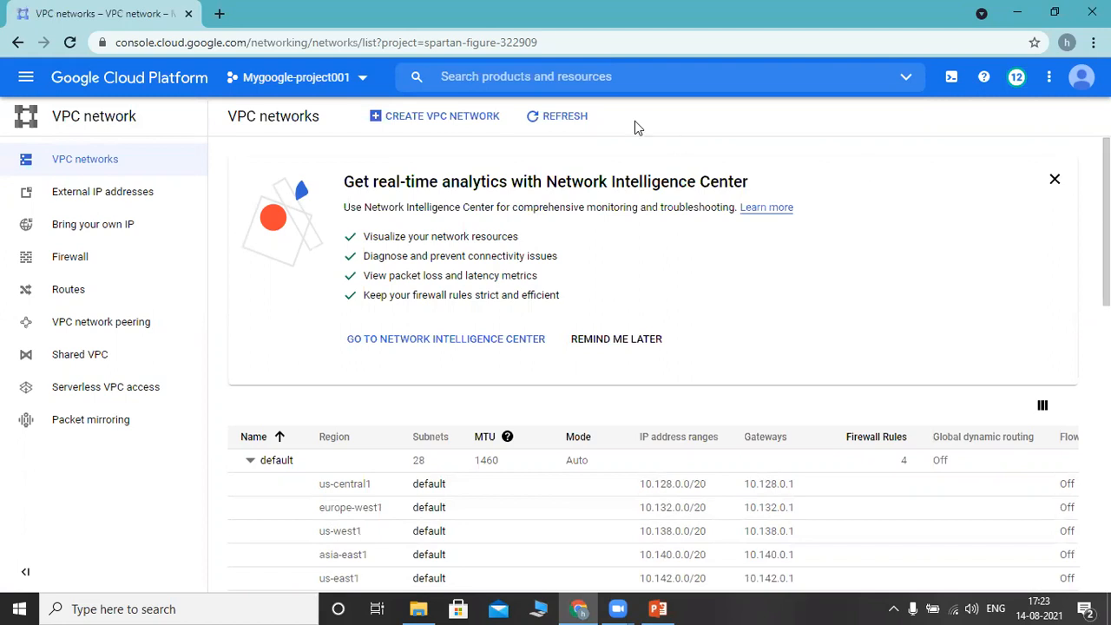
- Start creating a VPC network named mypracticevpc-network and begin editing the name of its new subnet
left_click(440, 121)
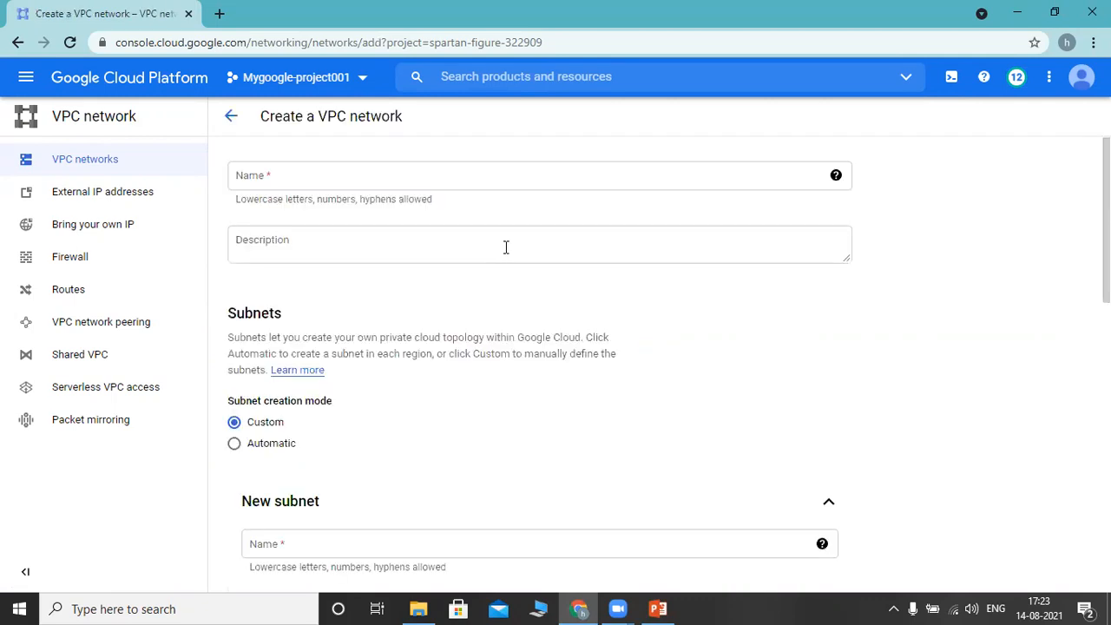
left_click(341, 173)
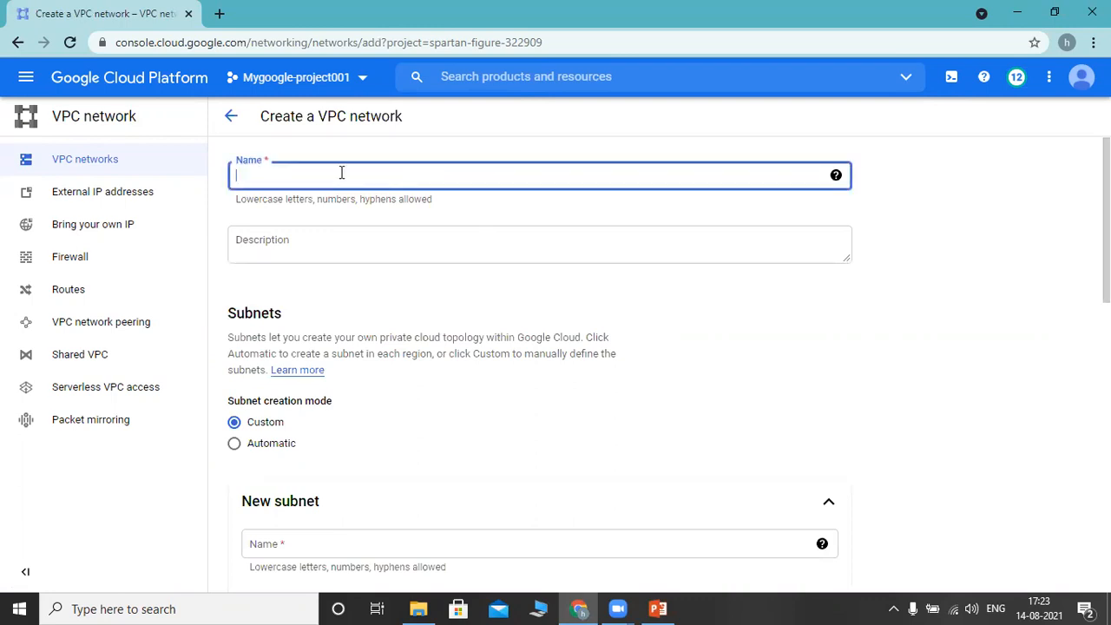
type("mypractice")
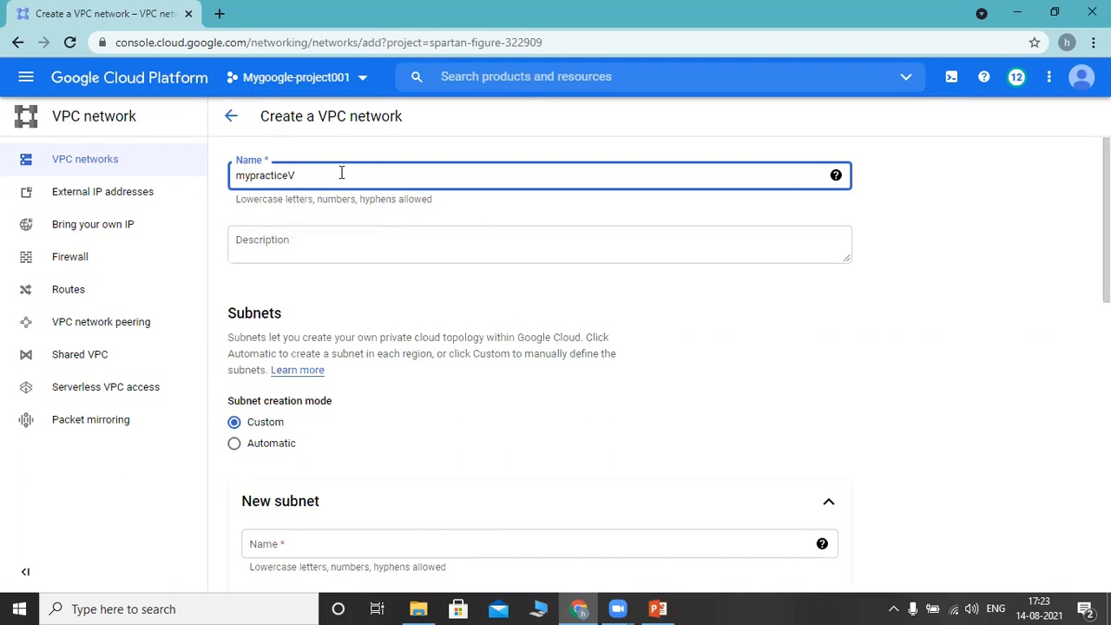
type("vpc-network")
left_click(1007, 260)
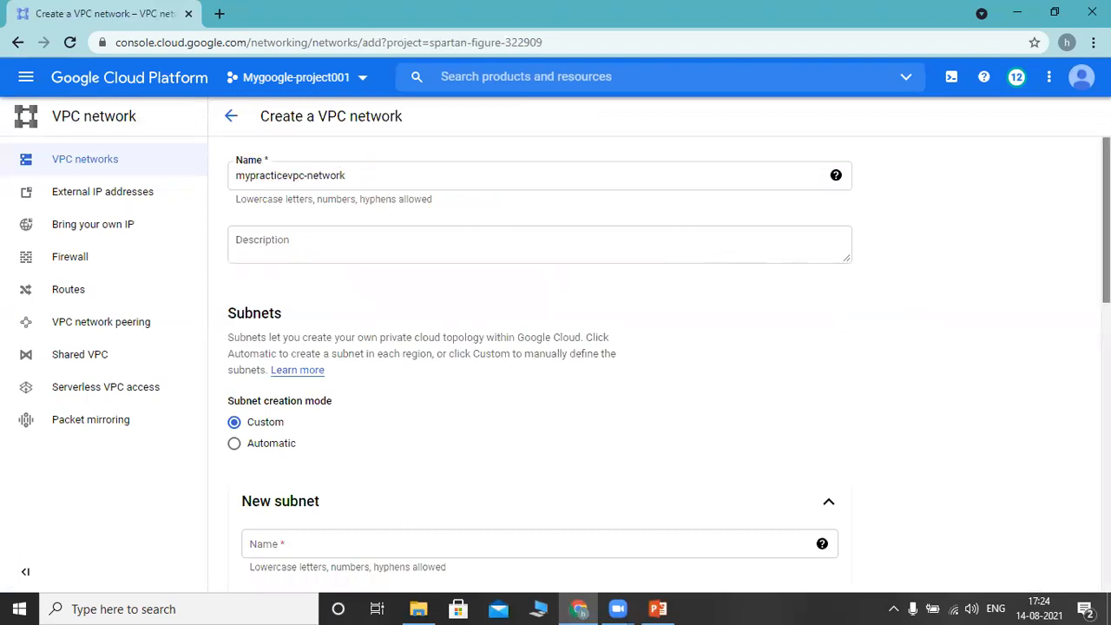
scroll(1007, 260, "down", 1)
scroll(573, 289, "down", 1)
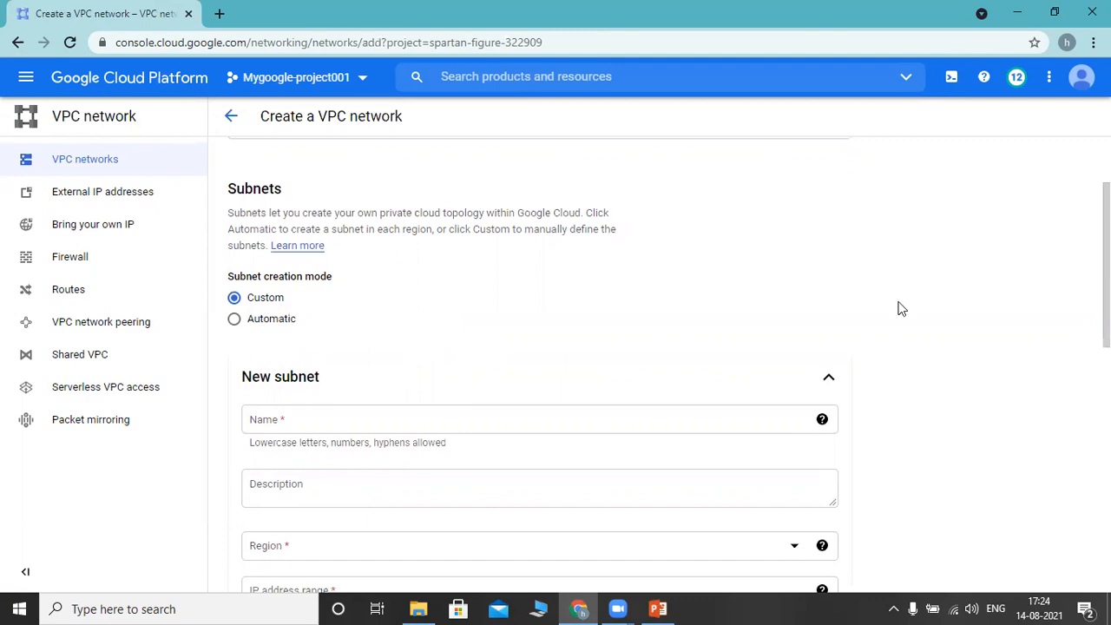
scroll(644, 284, "down", 1)
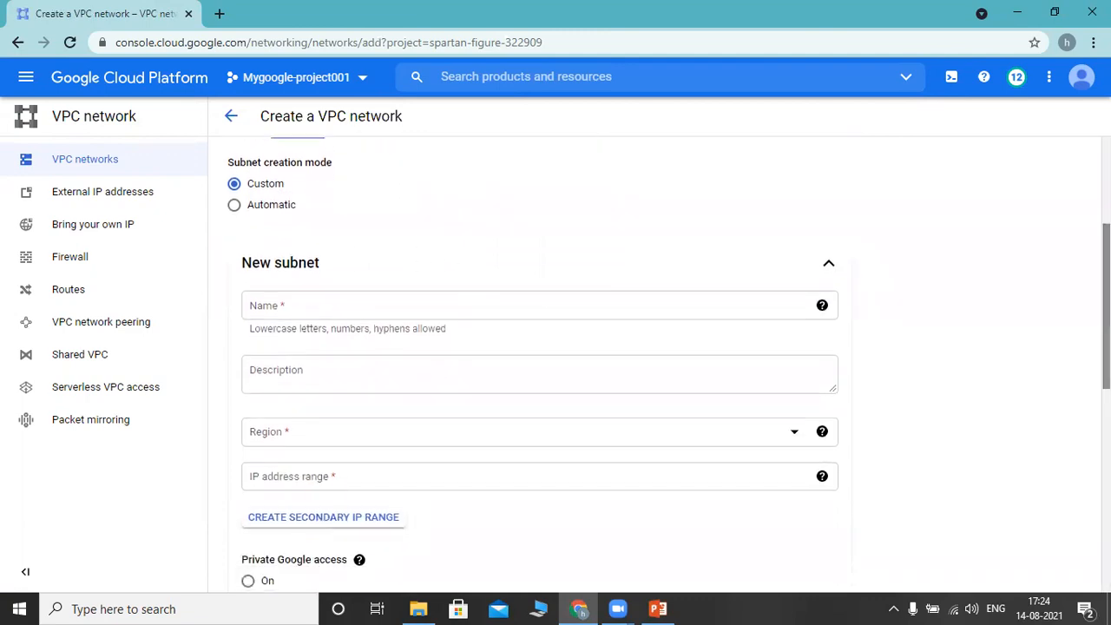
left_click(563, 308)
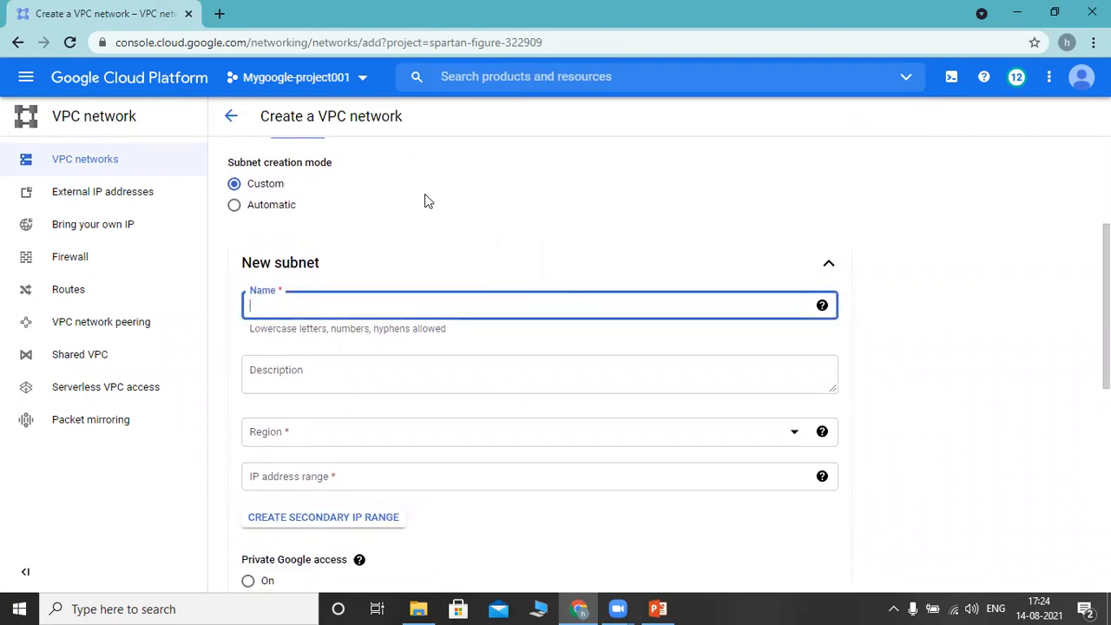
- Search the web for gcp in a new browser tab and open the Google Cloud Platform console from the results
left_click(219, 14)
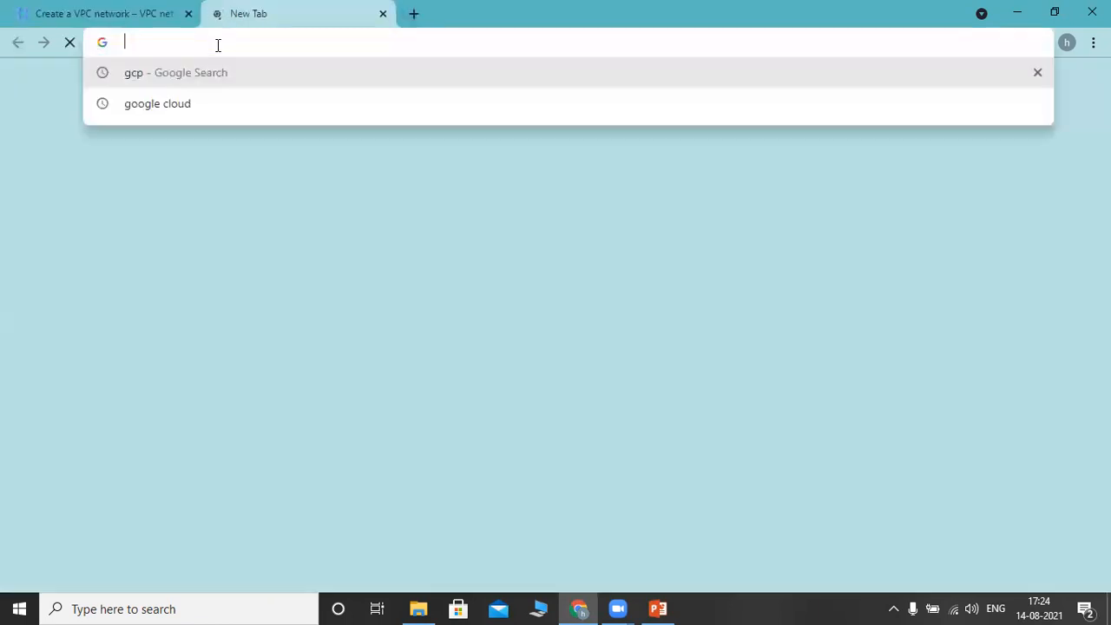
type("gcp")
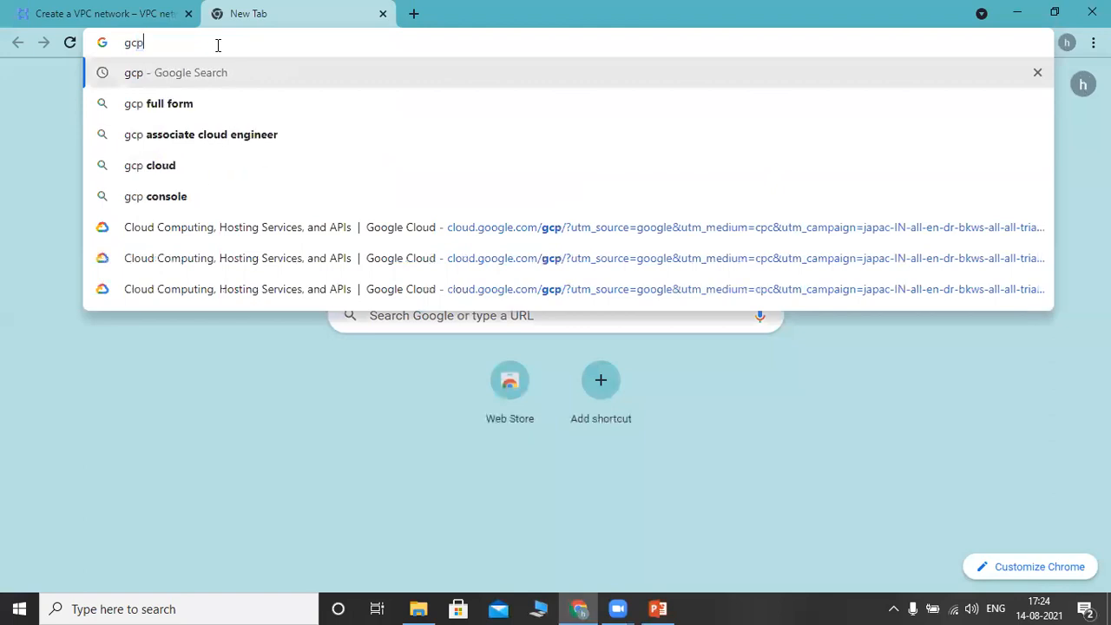
key("Return")
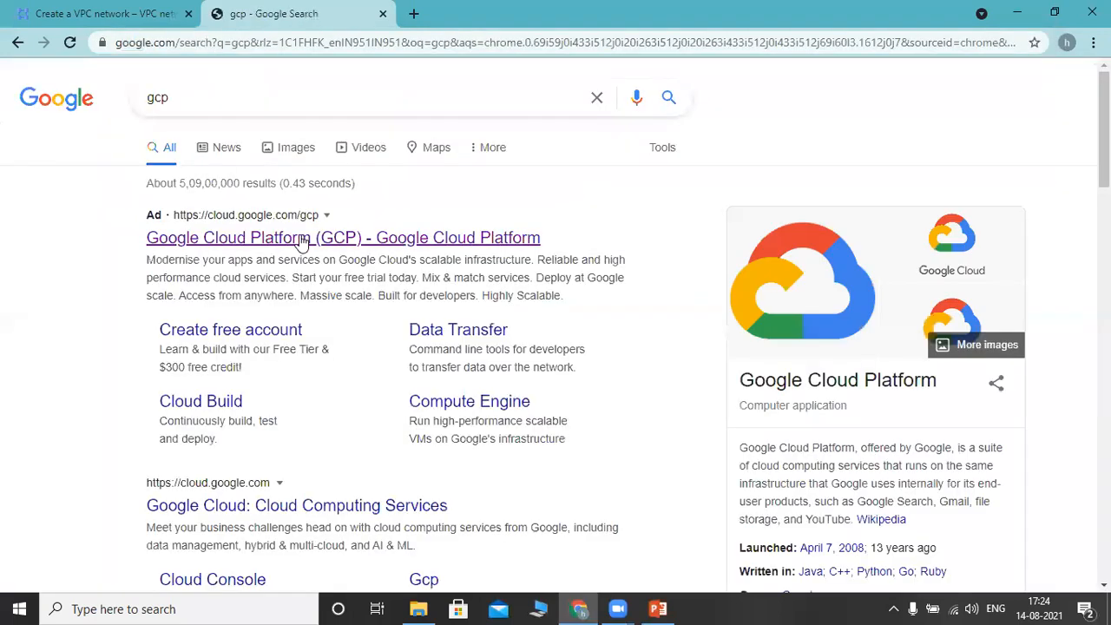
left_click(304, 241)
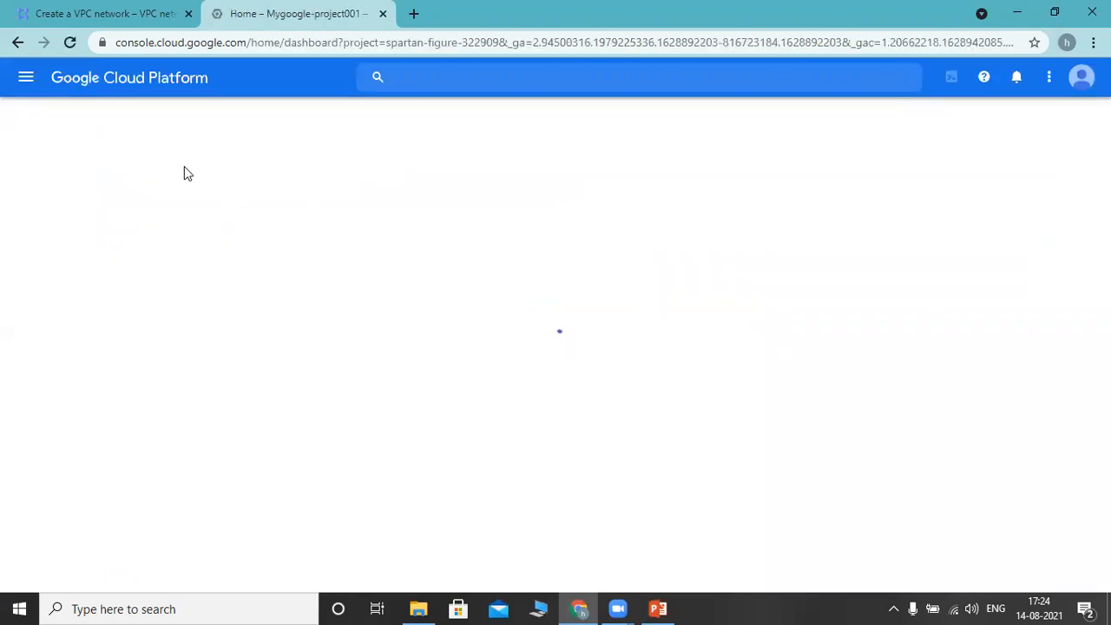
- Start creating a VM instance in Compute Engine and show its list of available regions for reference
left_click(26, 79)
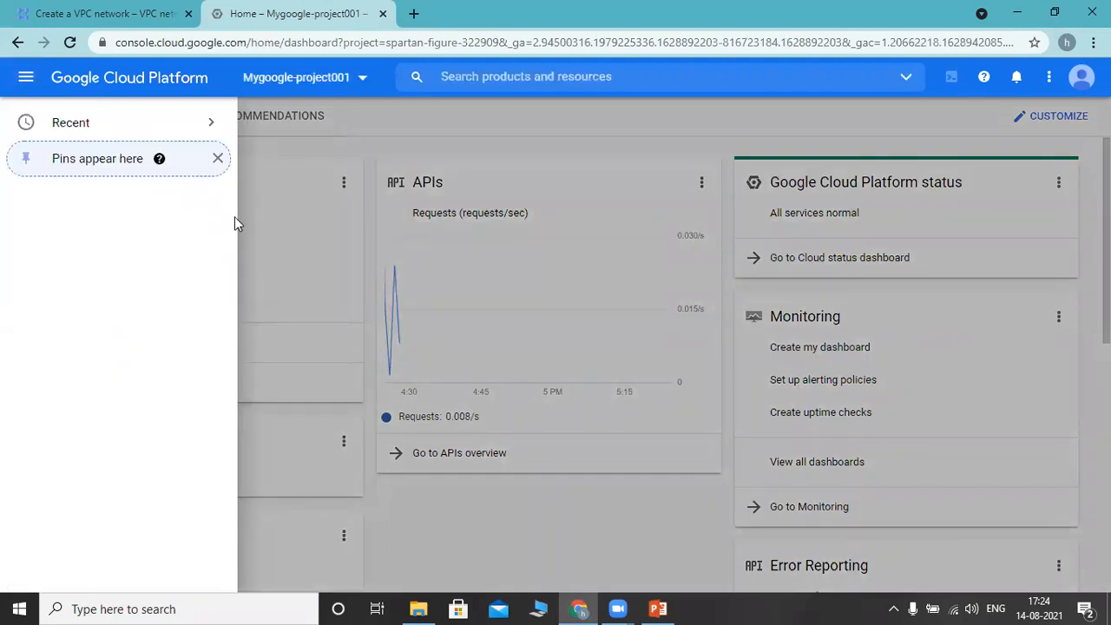
left_click_drag(231, 223, 234, 255)
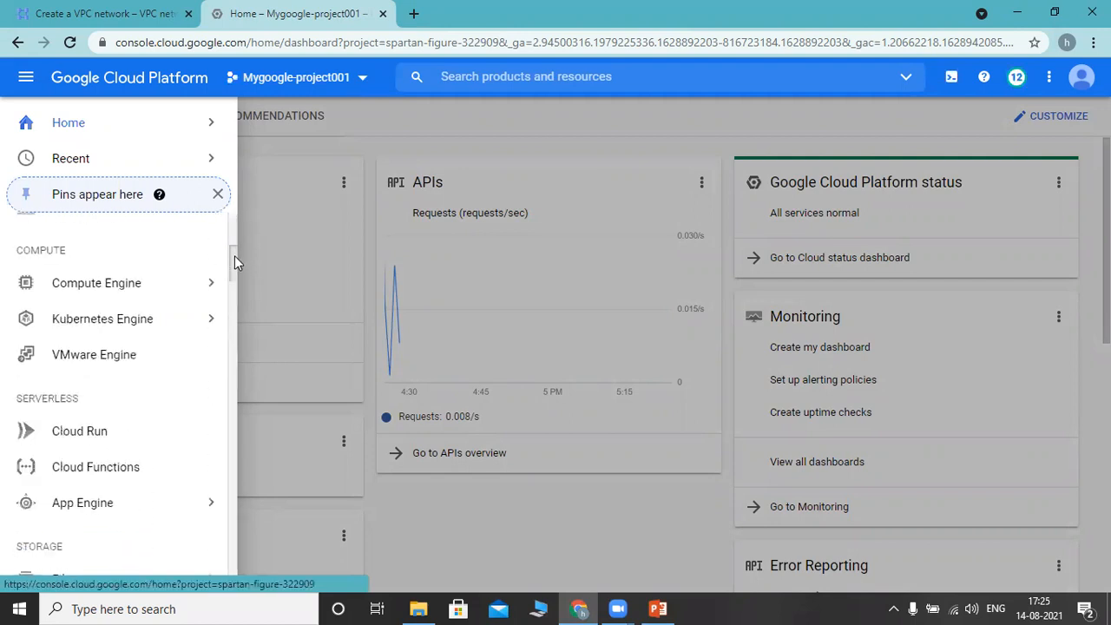
left_click(98, 285)
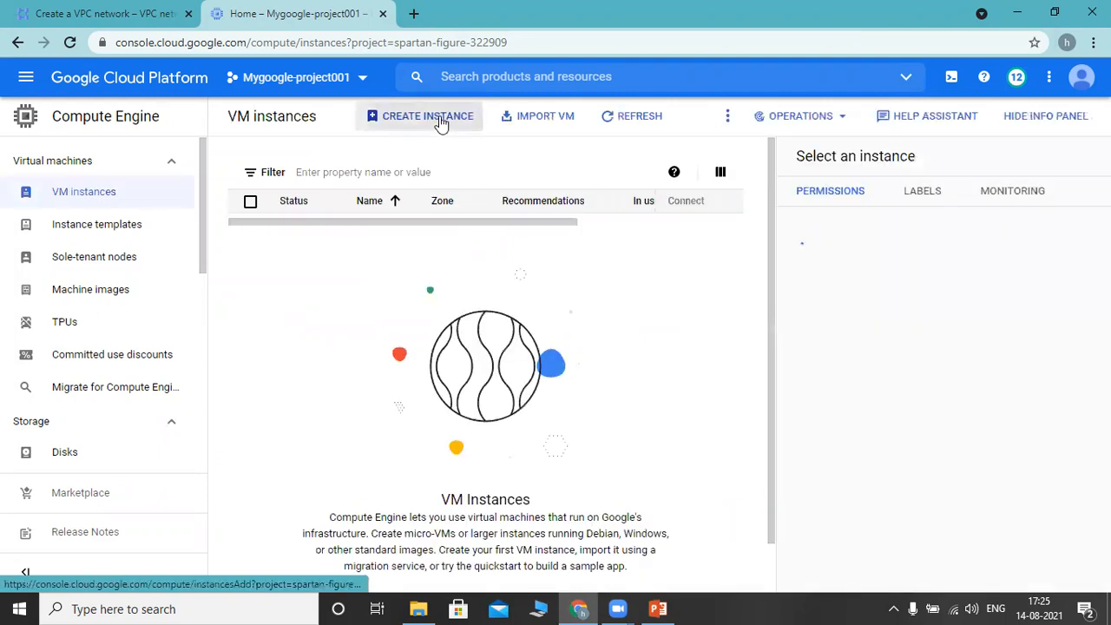
left_click(440, 119)
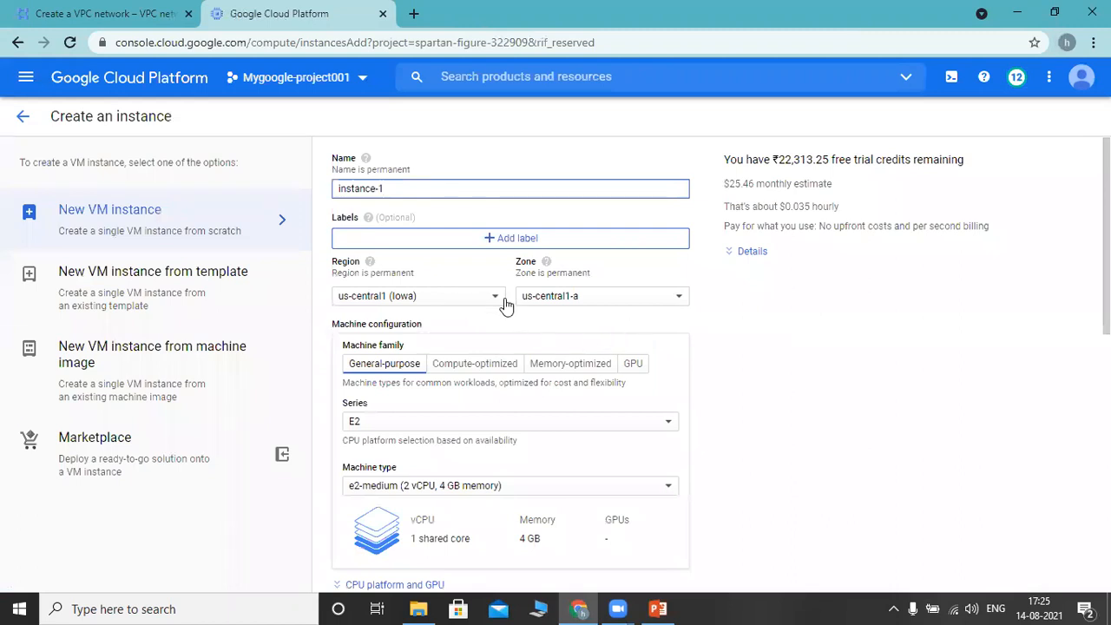
left_click(500, 299)
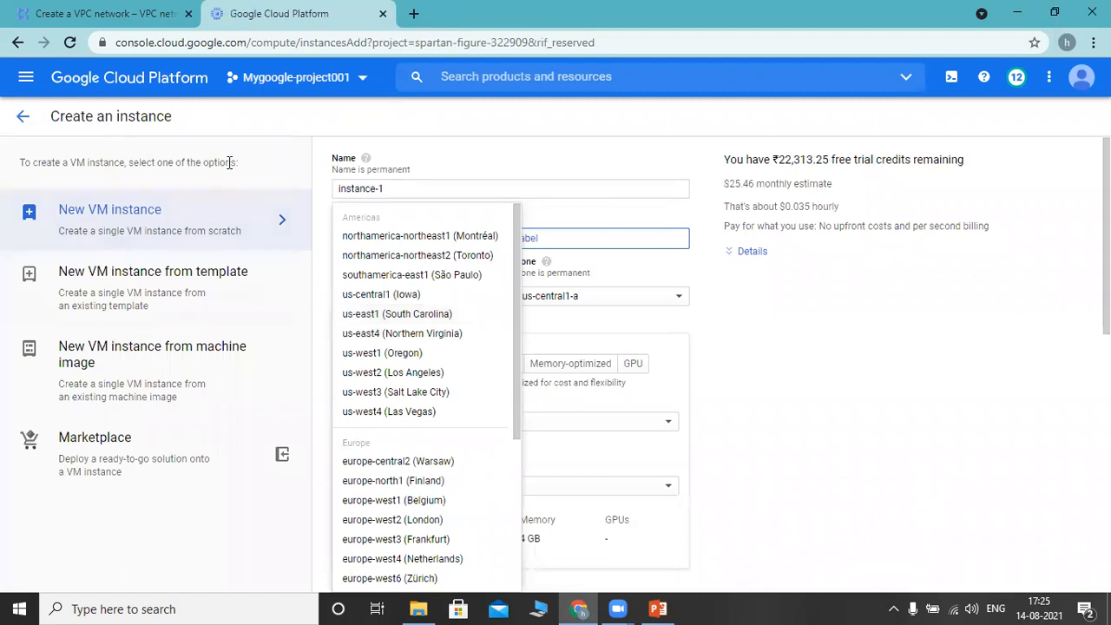
- Return to the VPC network form and name the new subnet south-california
left_click(111, 11)
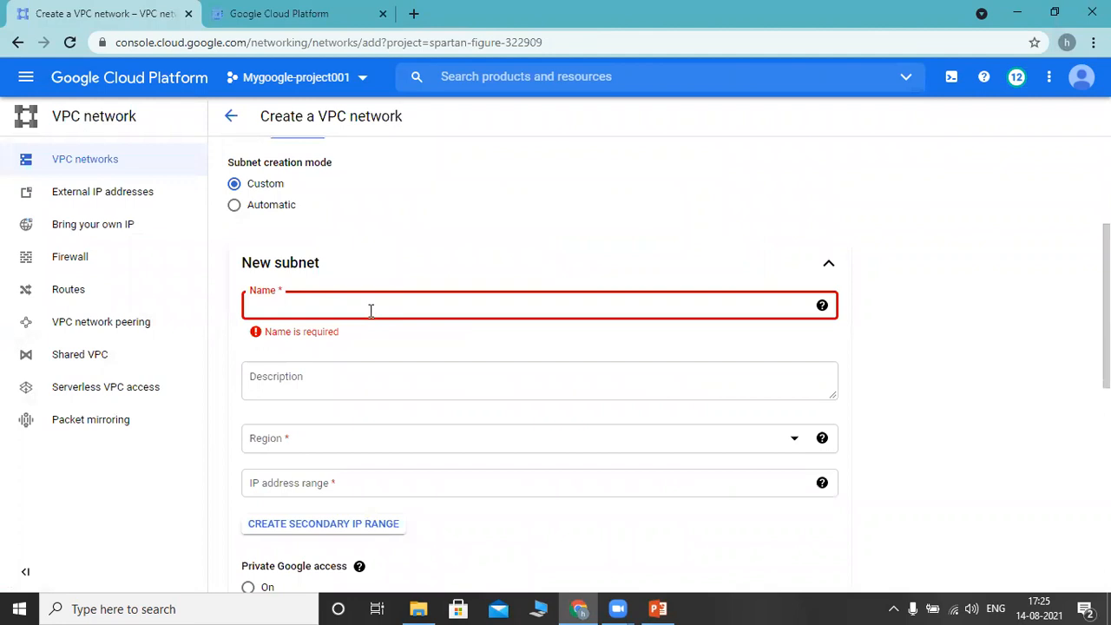
type("south")
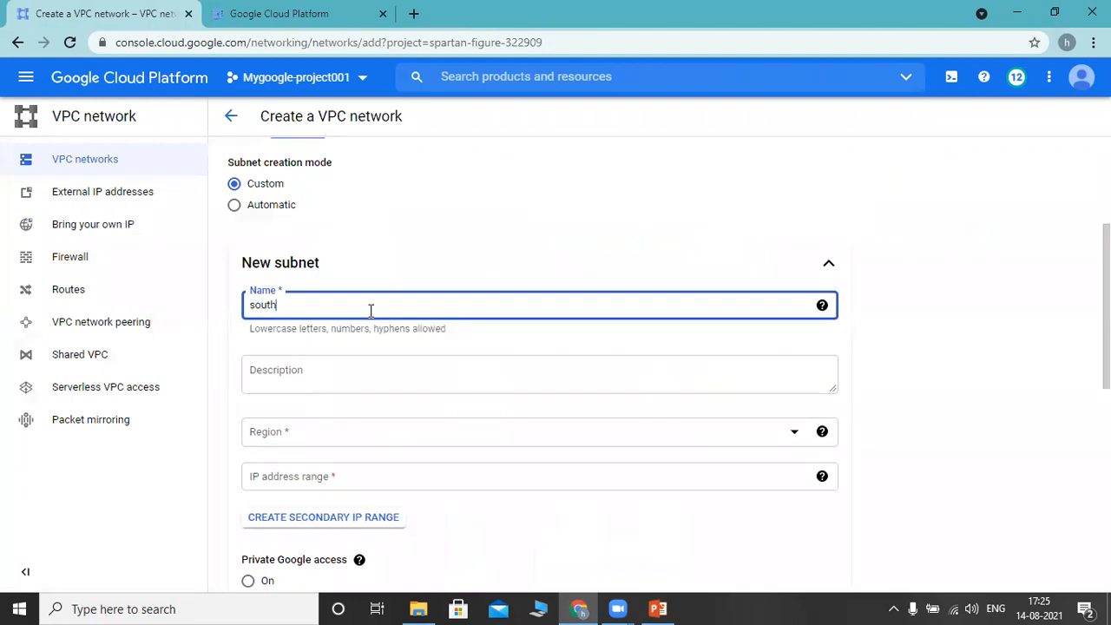
type("-california")
- Set the south-california subnet's region to us-east1, checking the location against the region list in the VM instance form
left_click(499, 444)
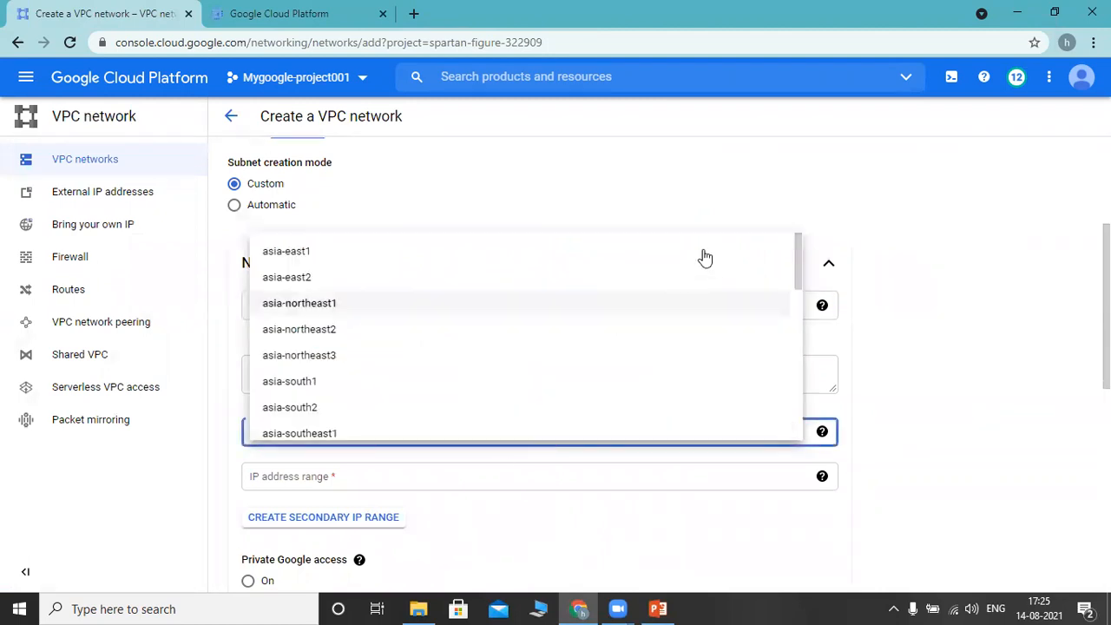
left_click(321, 14)
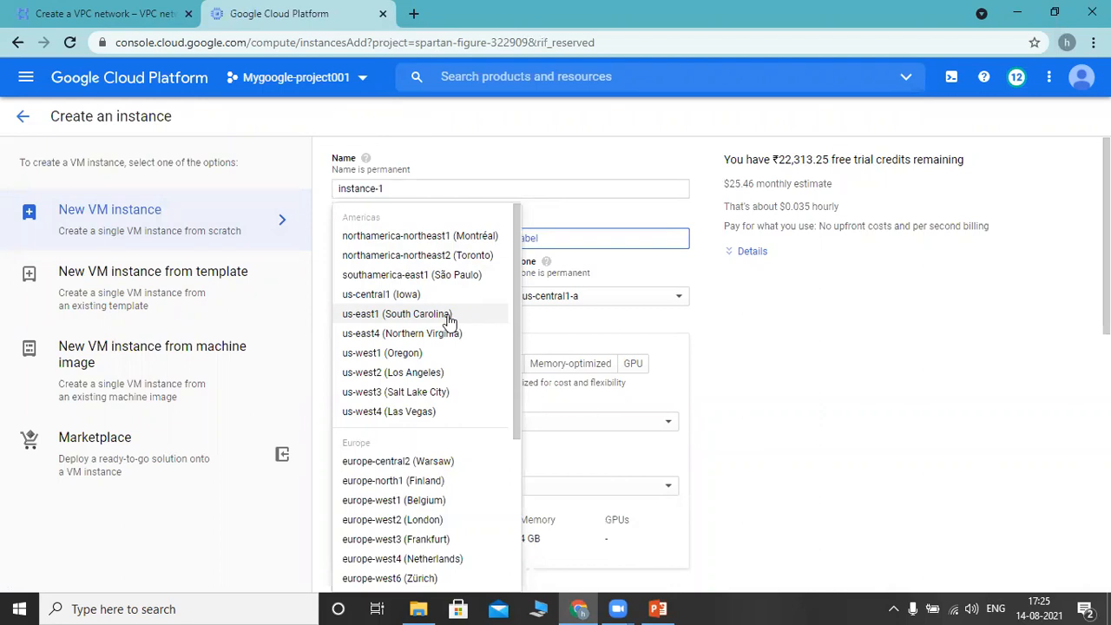
left_click(74, 13)
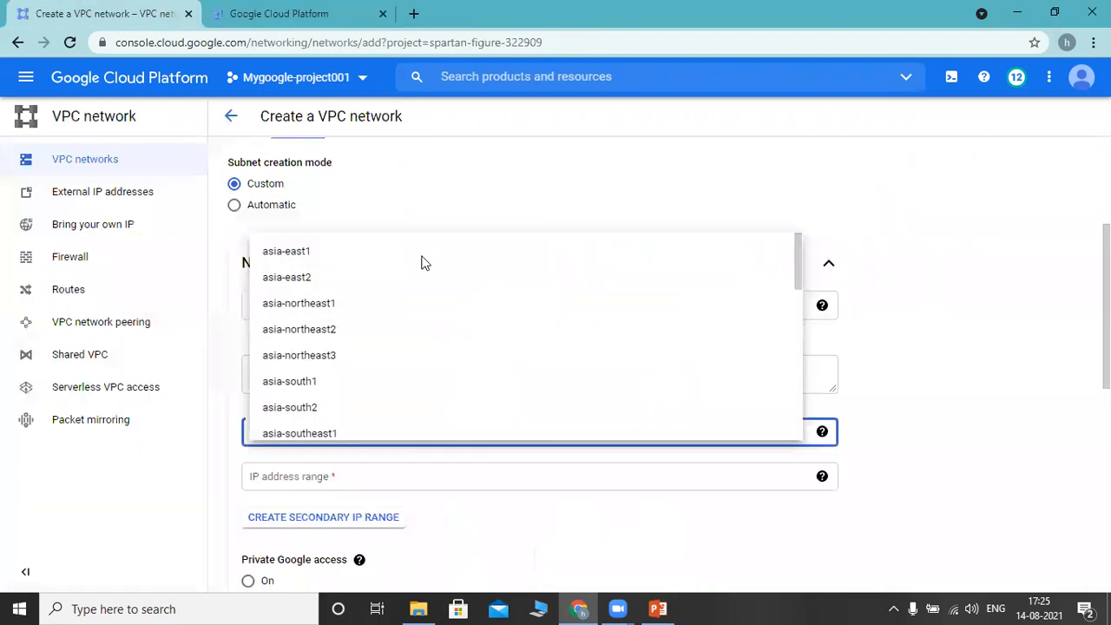
left_click_drag(800, 261, 802, 394)
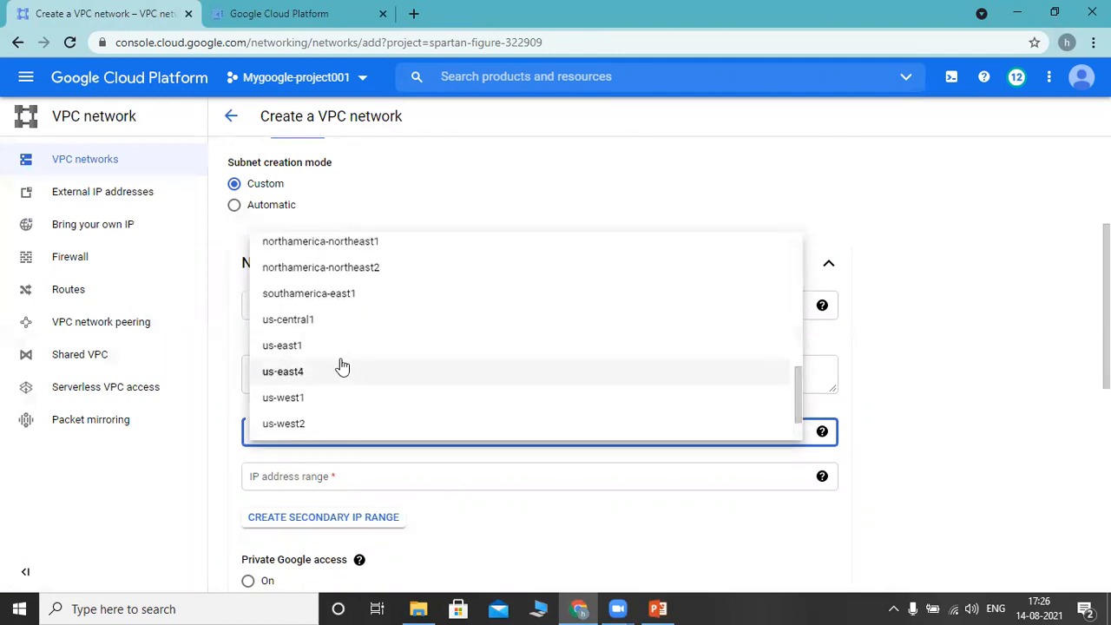
left_click(296, 347)
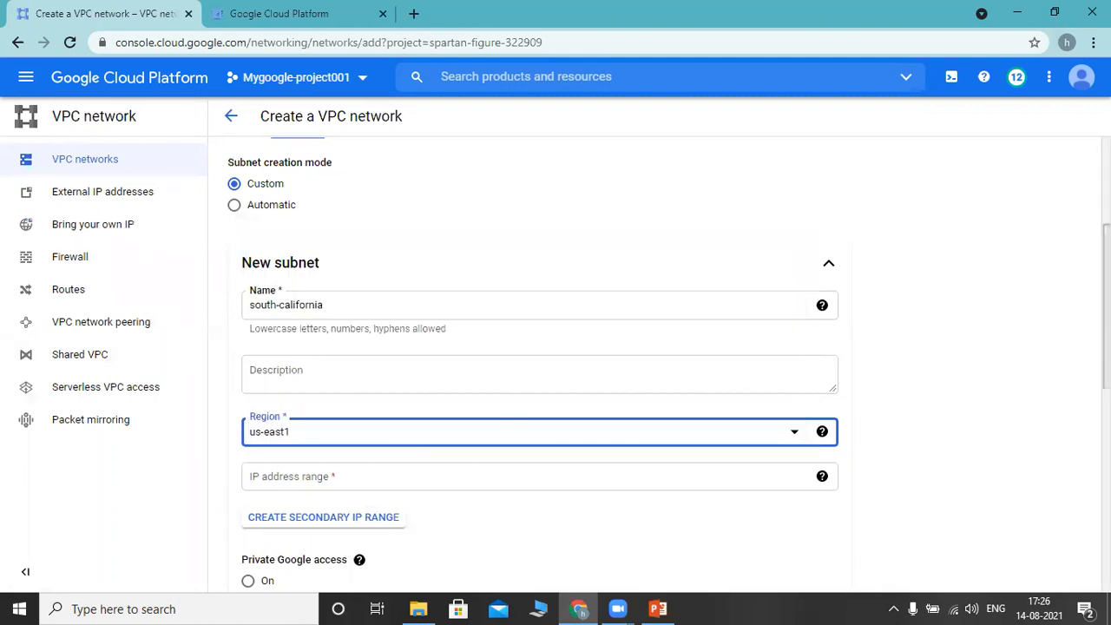
- Set the south-california subnet's IP address range to 10.1.0.0/24 and finish defining the subnet
scroll(990, 366, "down", 2)
left_click(552, 328)
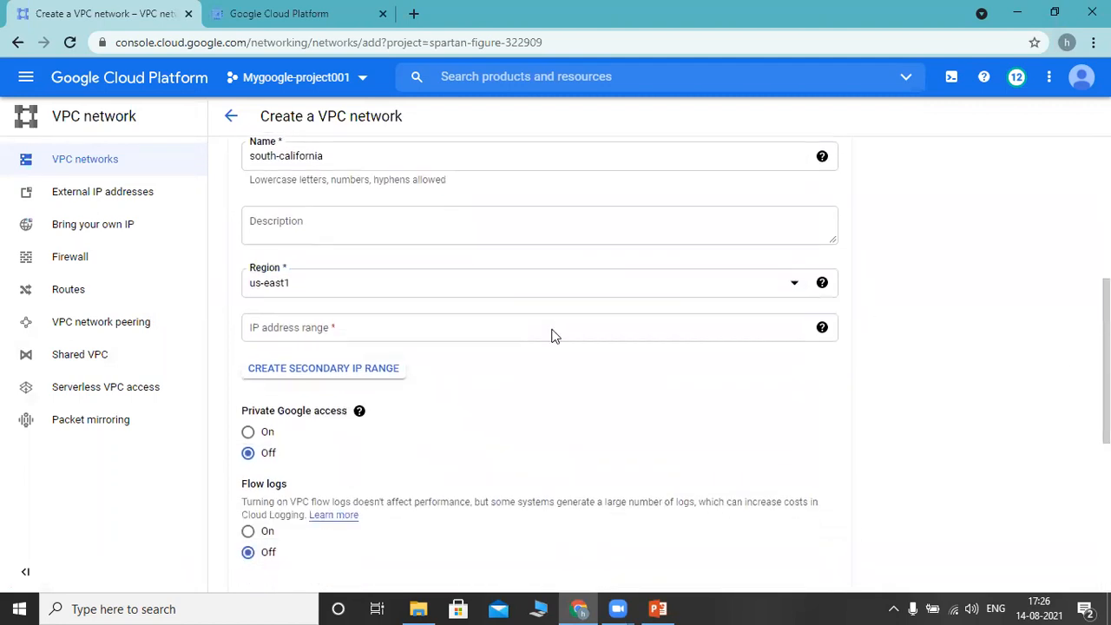
type("10")
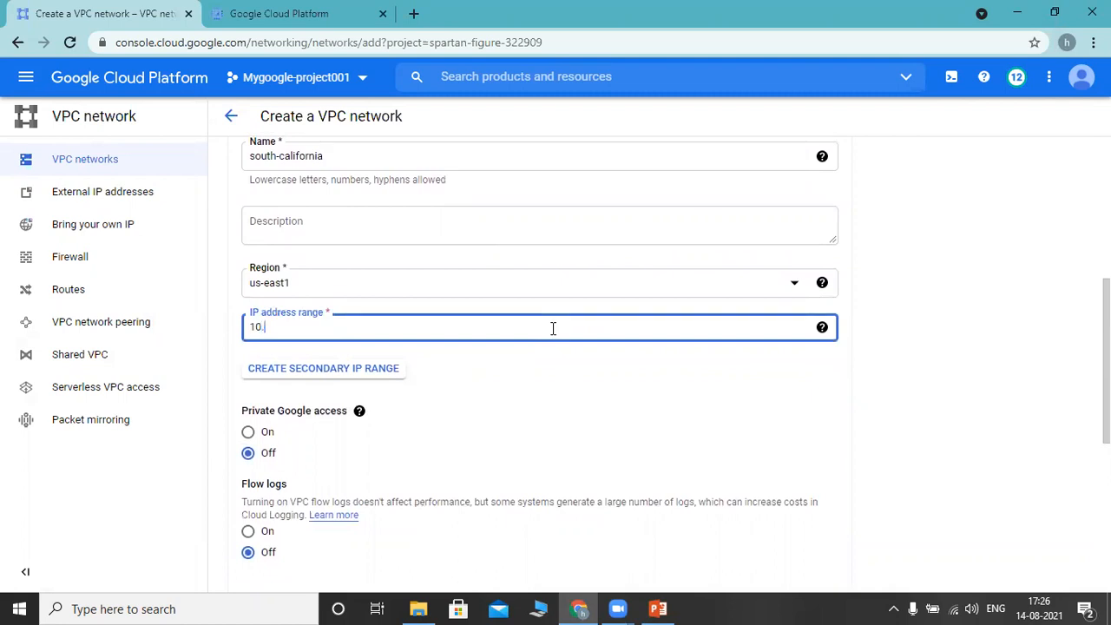
type(".1.0.0/24")
scroll(553, 329, "down", 1)
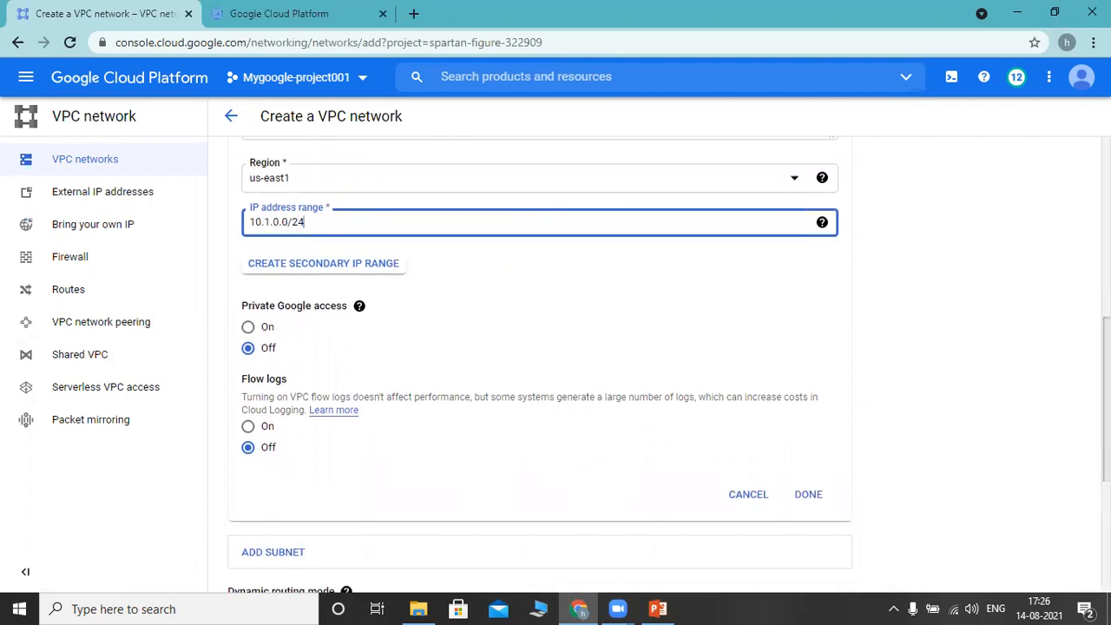
scroll(554, 365, "down", 1)
scroll(1084, 431, "down", 1)
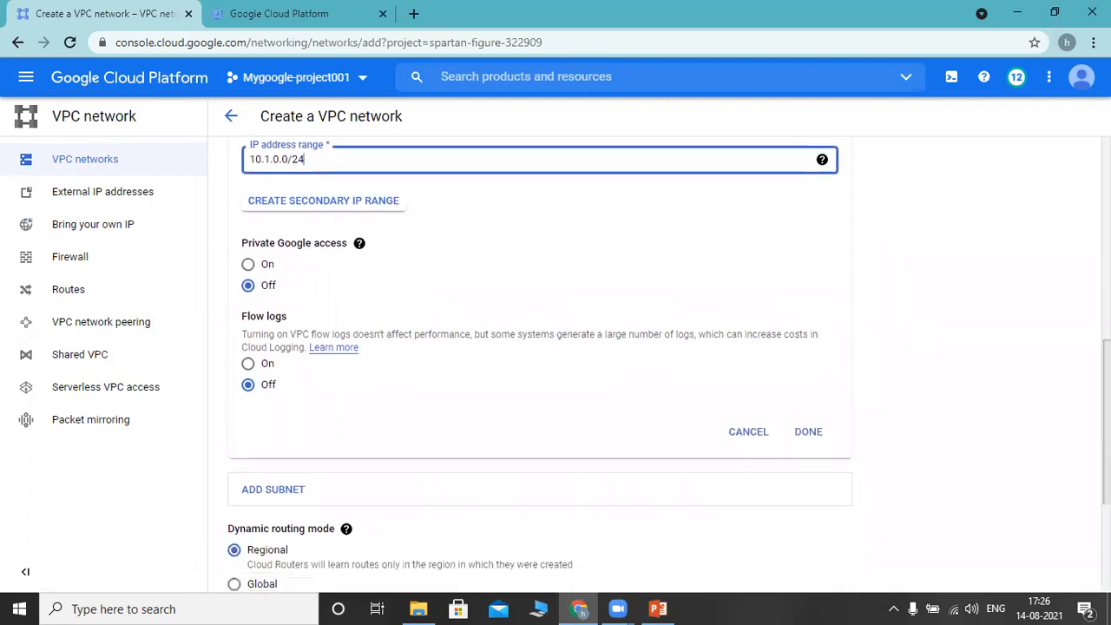
scroll(1084, 431, "down", 1)
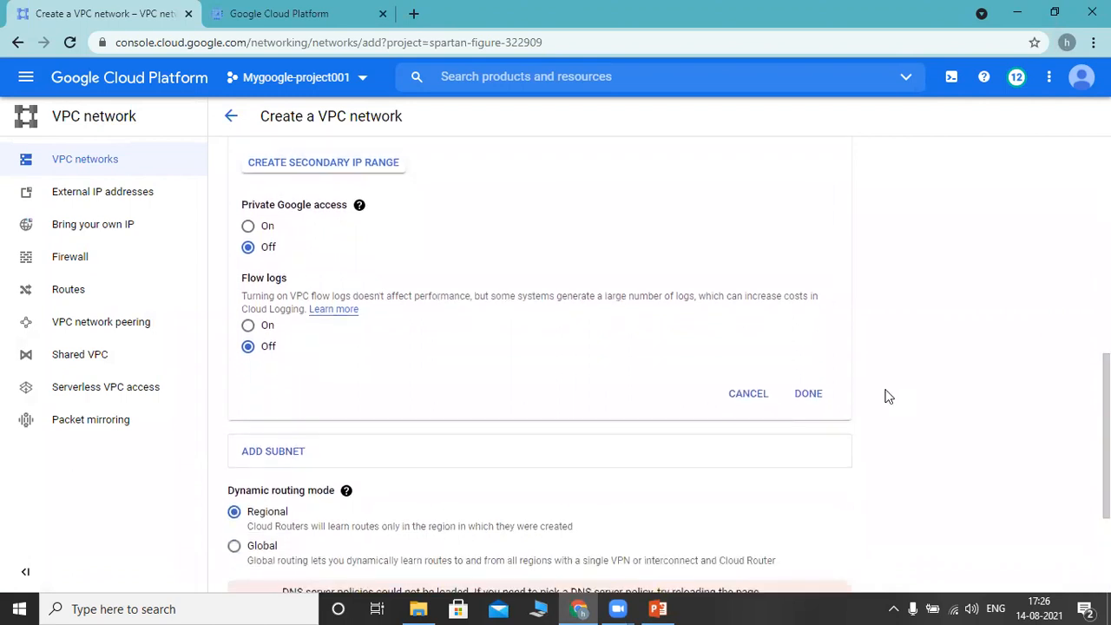
left_click(808, 395)
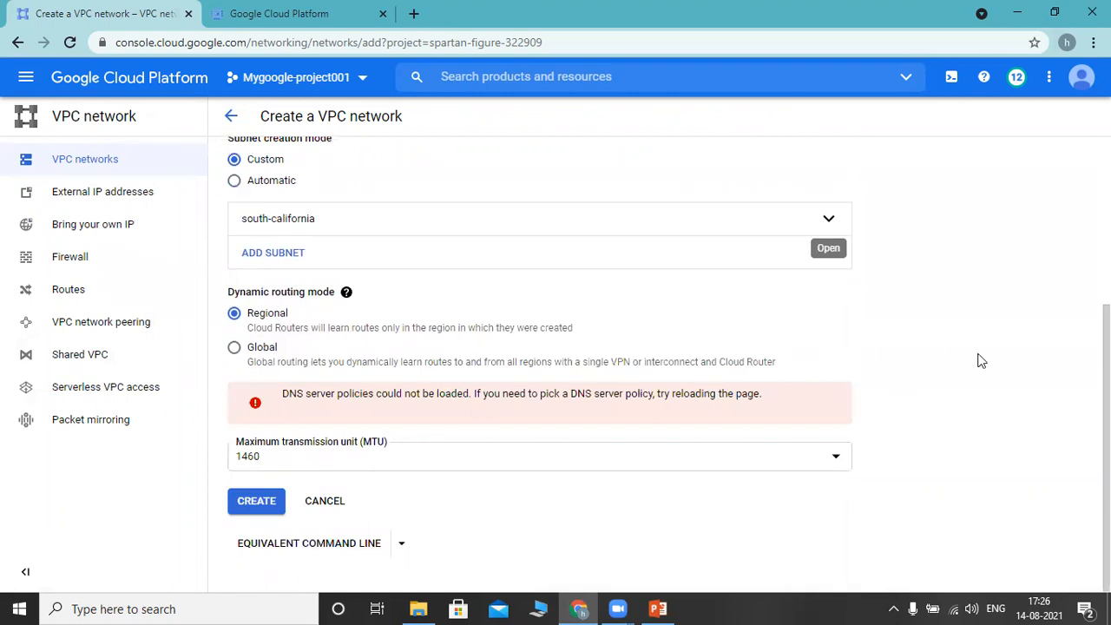
- Add a second subnet named london, looking up London's region in the VM instance form's region list
left_click(266, 252)
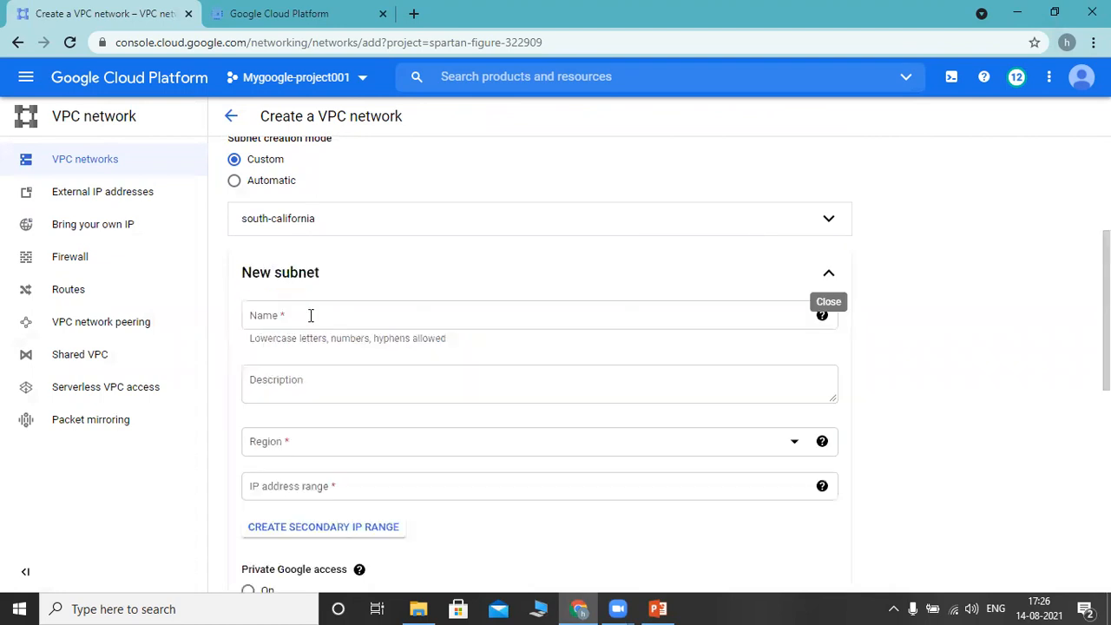
left_click(280, 13)
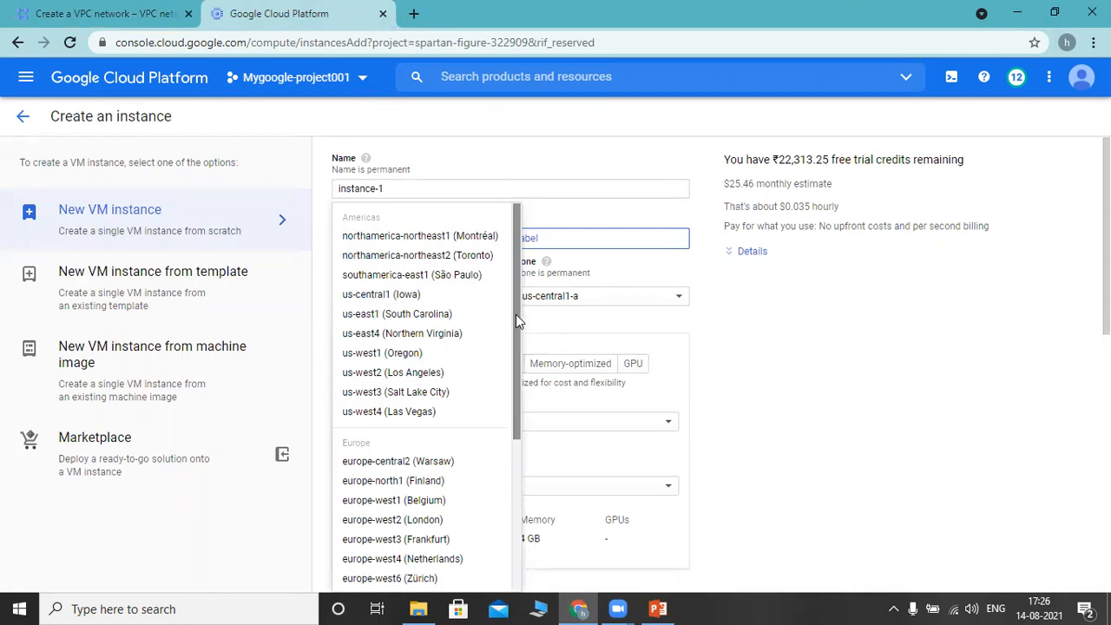
left_click_drag(516, 315, 514, 374)
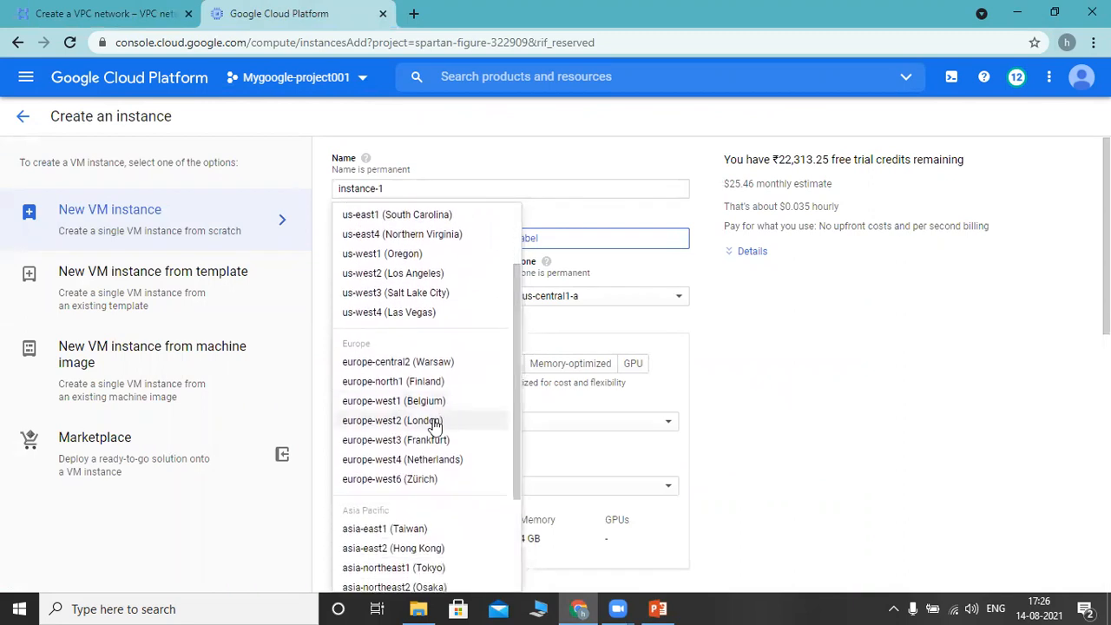
left_click(130, 13)
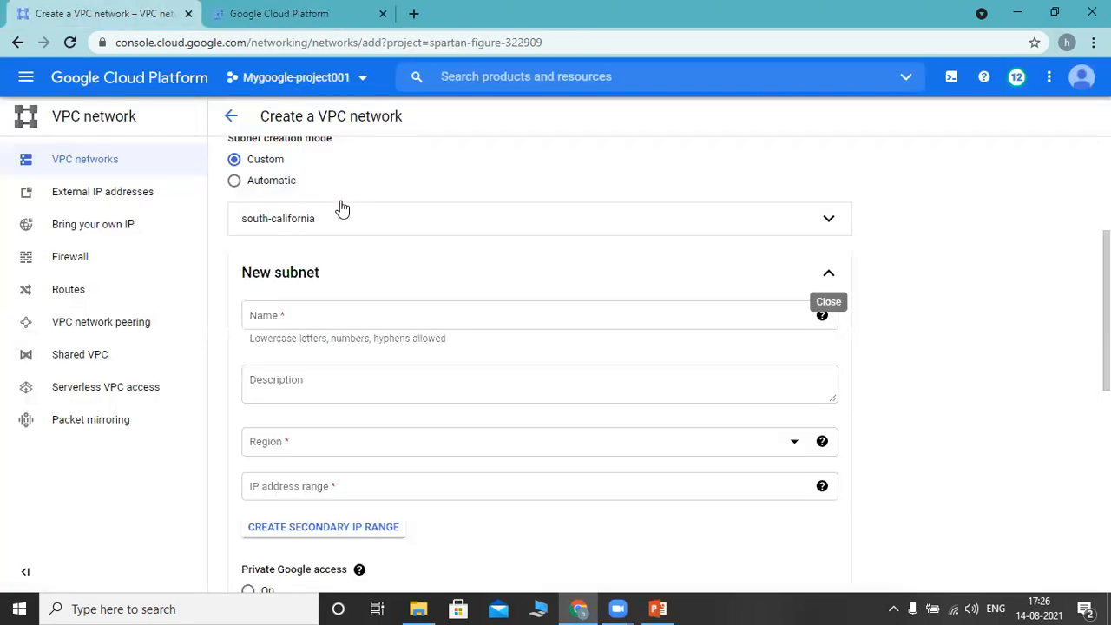
left_click(304, 312)
type("london")
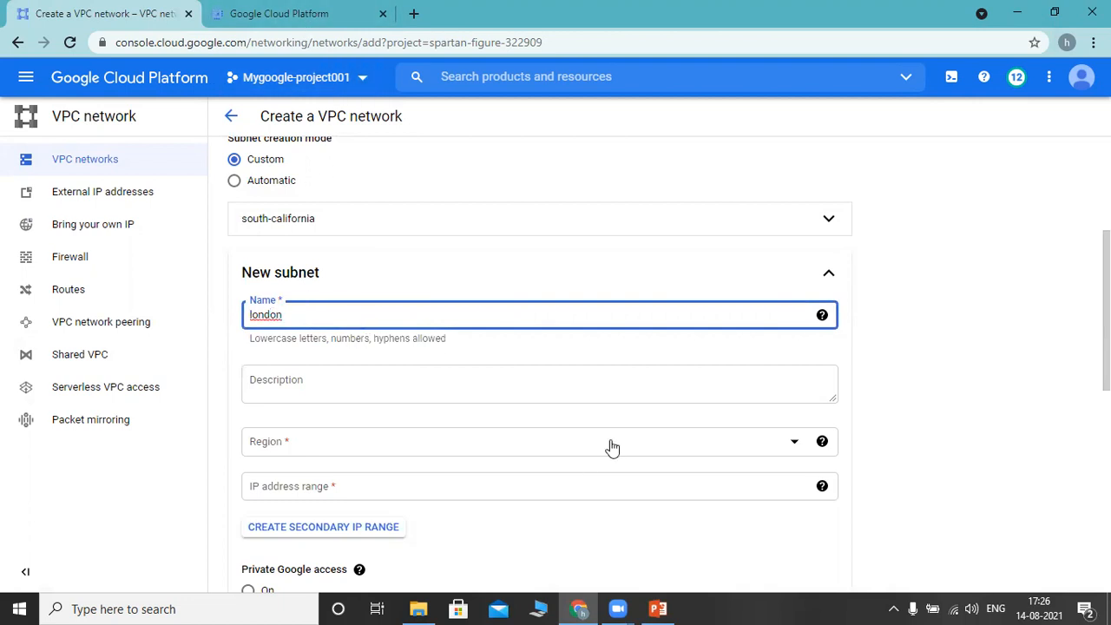
- Set the london subnet's region to europe-west2, checking the location against the region list in the VM instance form
left_click(725, 445)
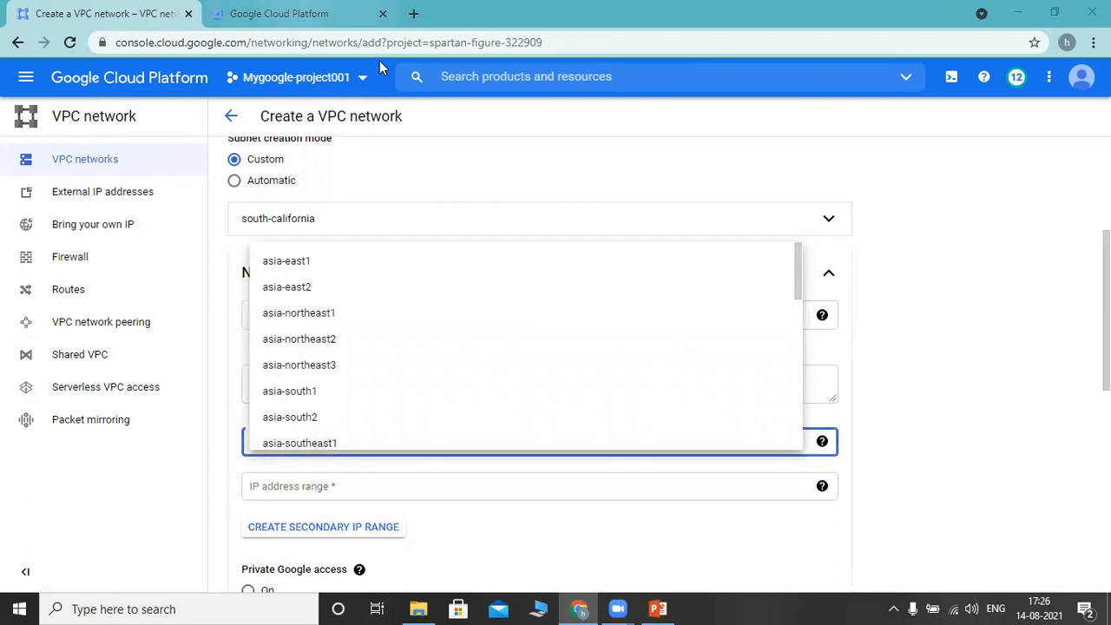
left_click(278, 13)
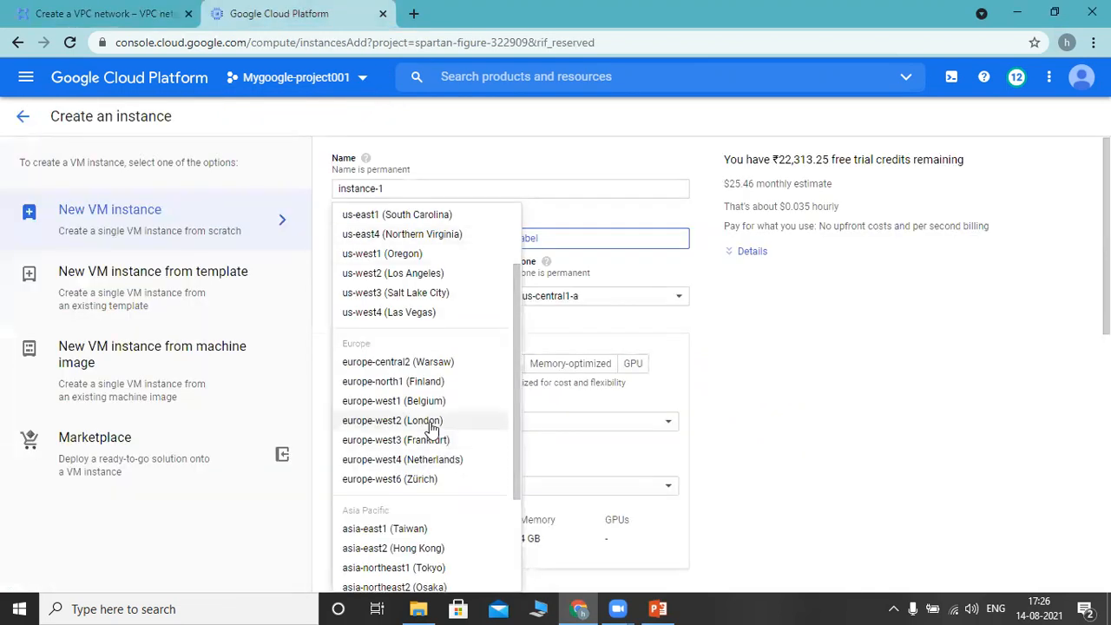
left_click(104, 13)
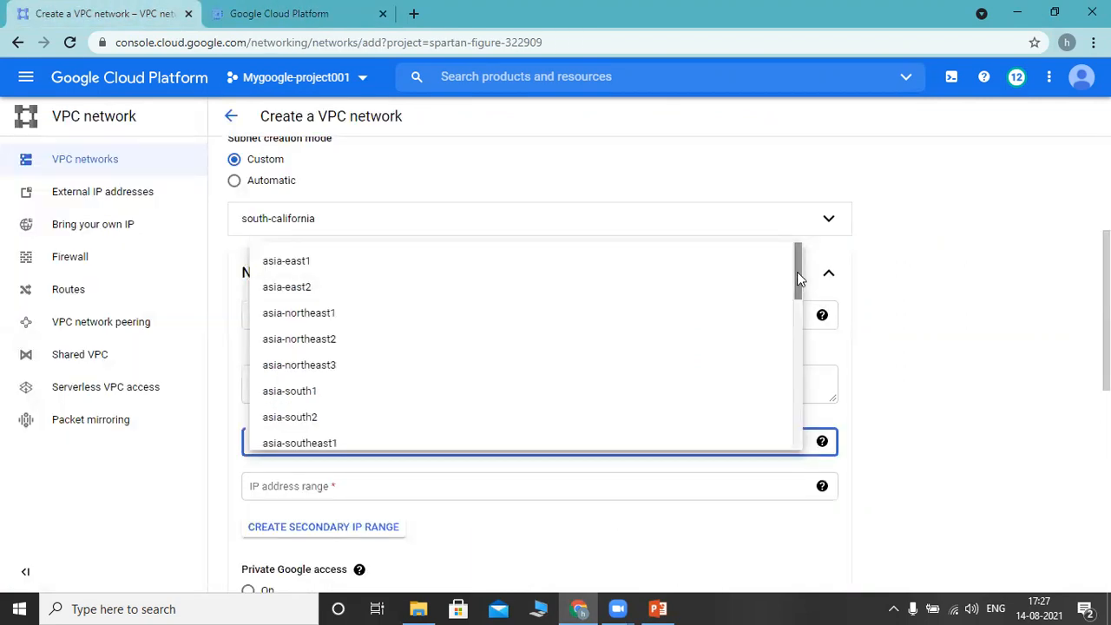
left_click_drag(795, 276, 799, 342)
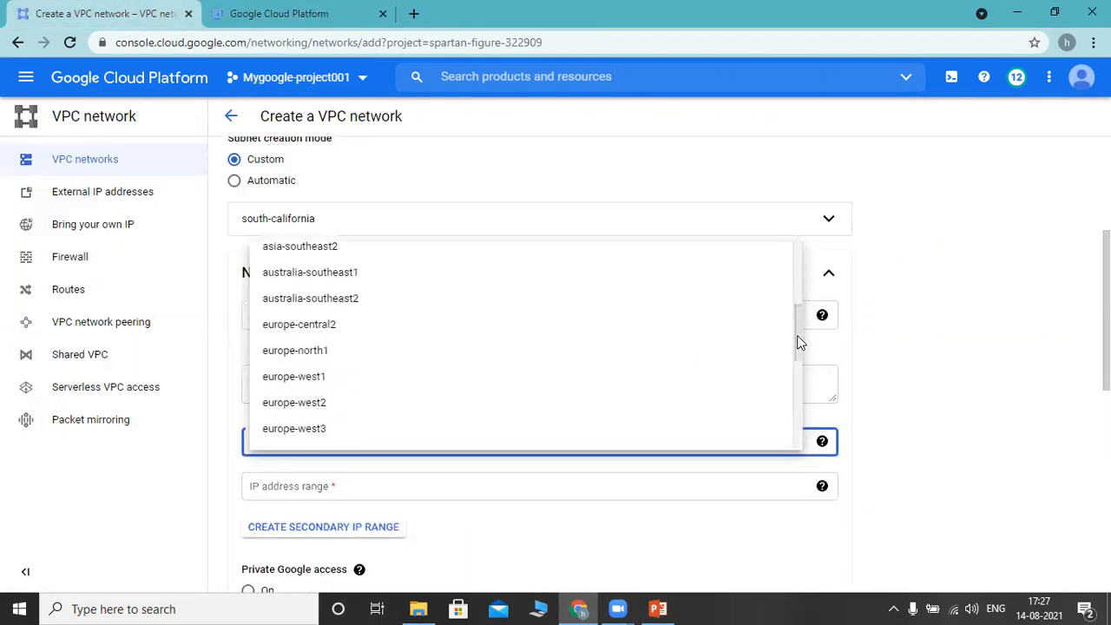
left_click(304, 405)
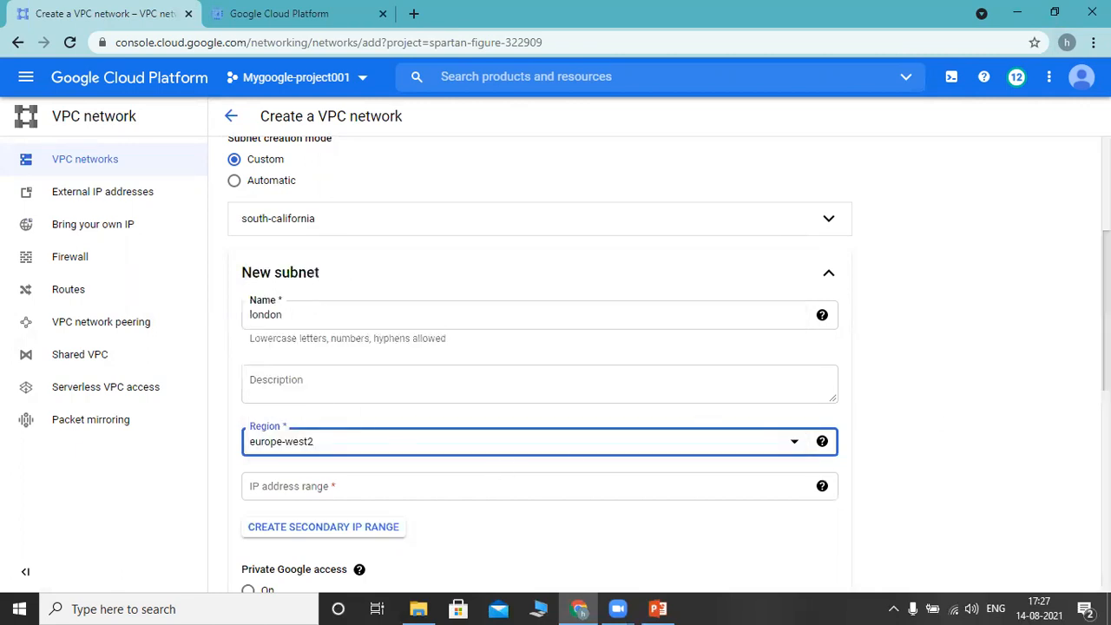
- Try 172.10.0.0/24 as the london subnet's IP address range
scroll(1105, 365, "down", 2)
left_click(482, 371)
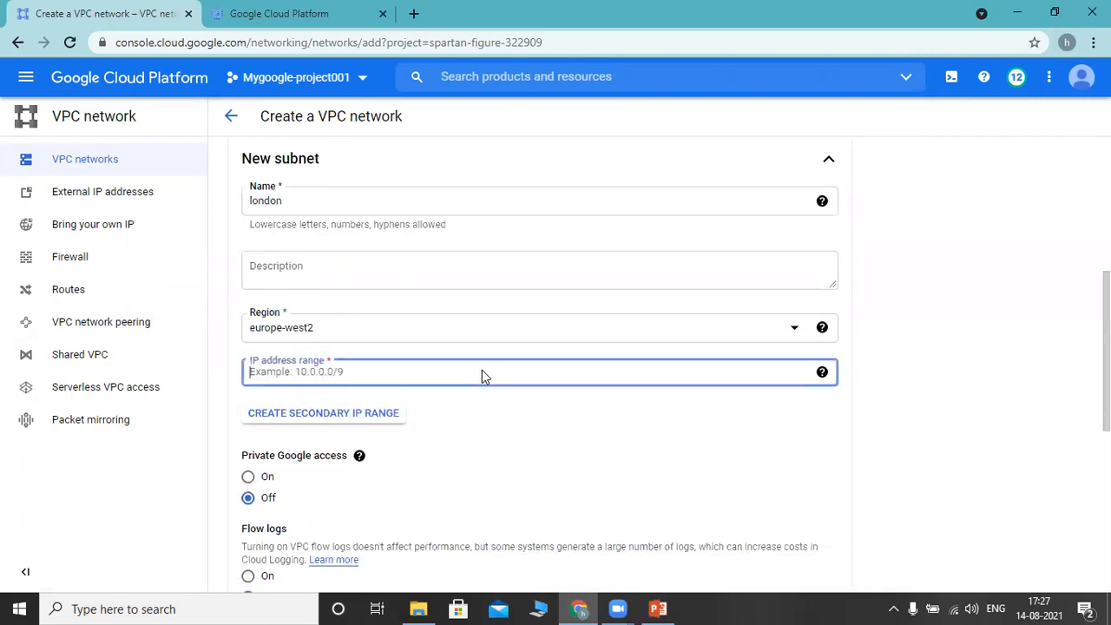
type("10")
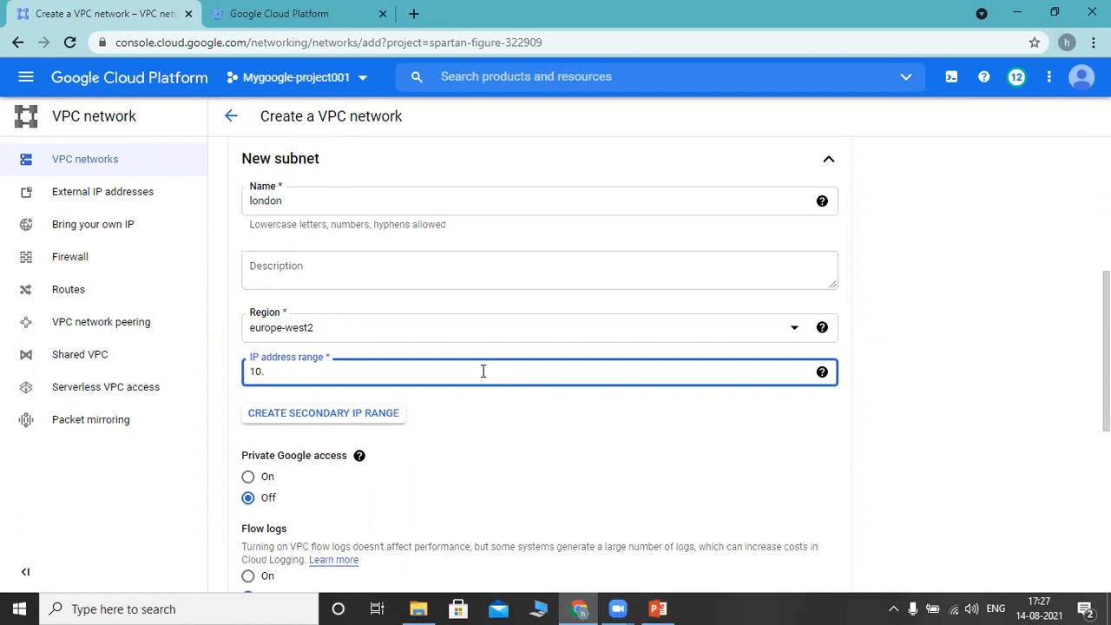
type(".172")
key("BackSpace")
key("BackSpace")
key("BackSpace")
key("BackSpace")
key("BackSpace")
key("BackSpace")
key("BackSpace")
type("172.10.0.0/24")
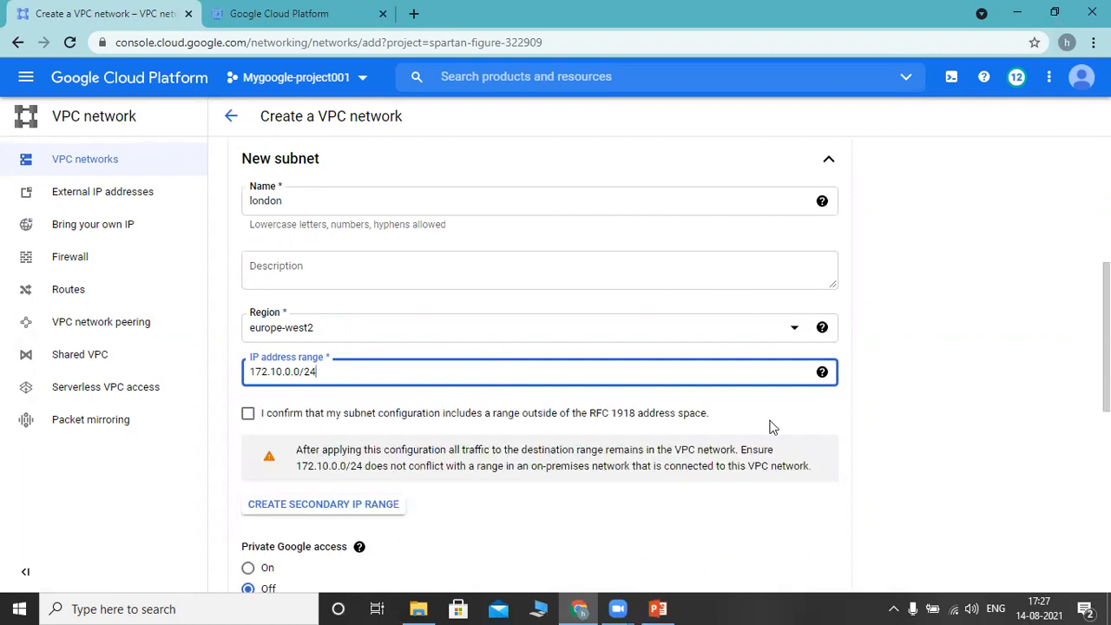
left_click(889, 412)
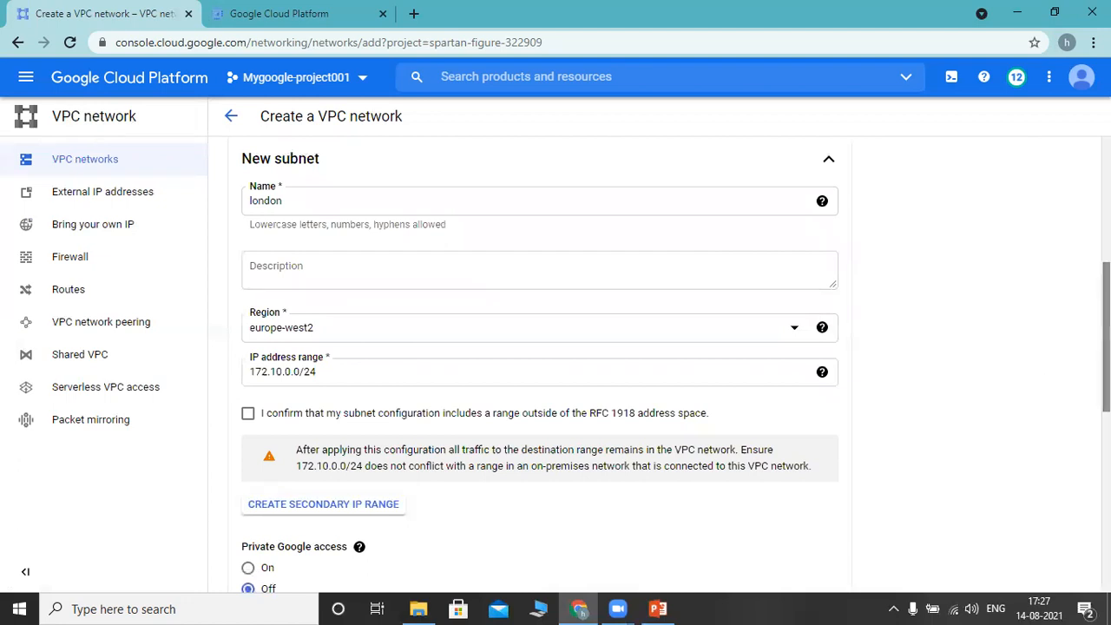
scroll(1106, 339, "down", 2)
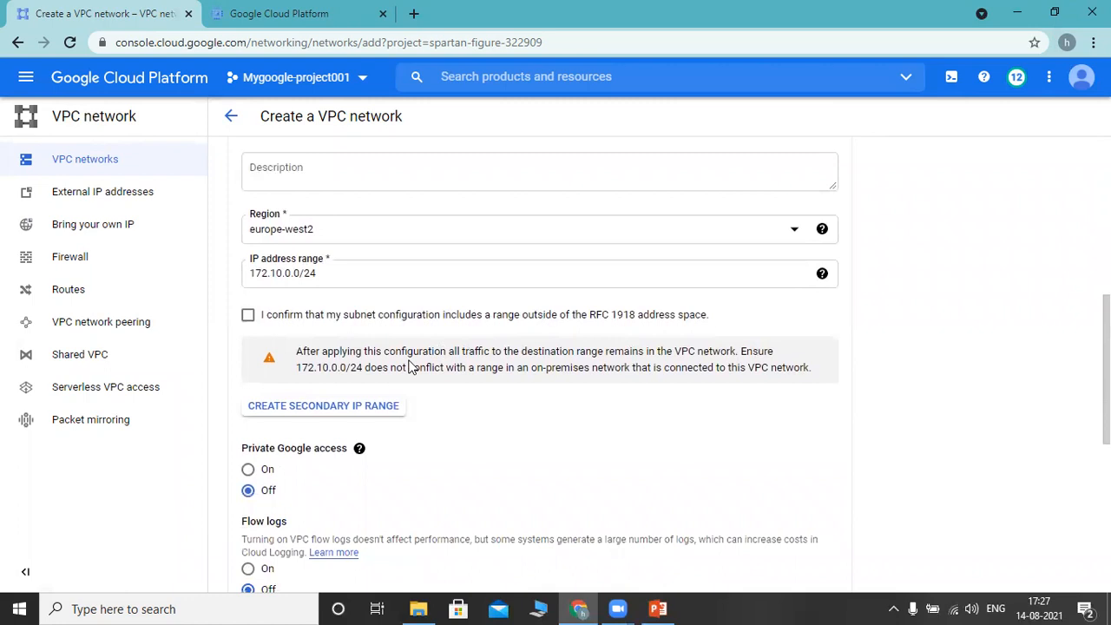
- Set the london subnet's IP address range to 10.2.0.0/24 and finish defining the subnet
left_click(299, 274)
key("BackSpace")
key("BackSpace")
key("BackSpace")
key("BackSpace")
key("BackSpace")
key("BackSpace")
key("BackSpace")
key("BackSpace")
key("BackSpace")
key("BackSpace")
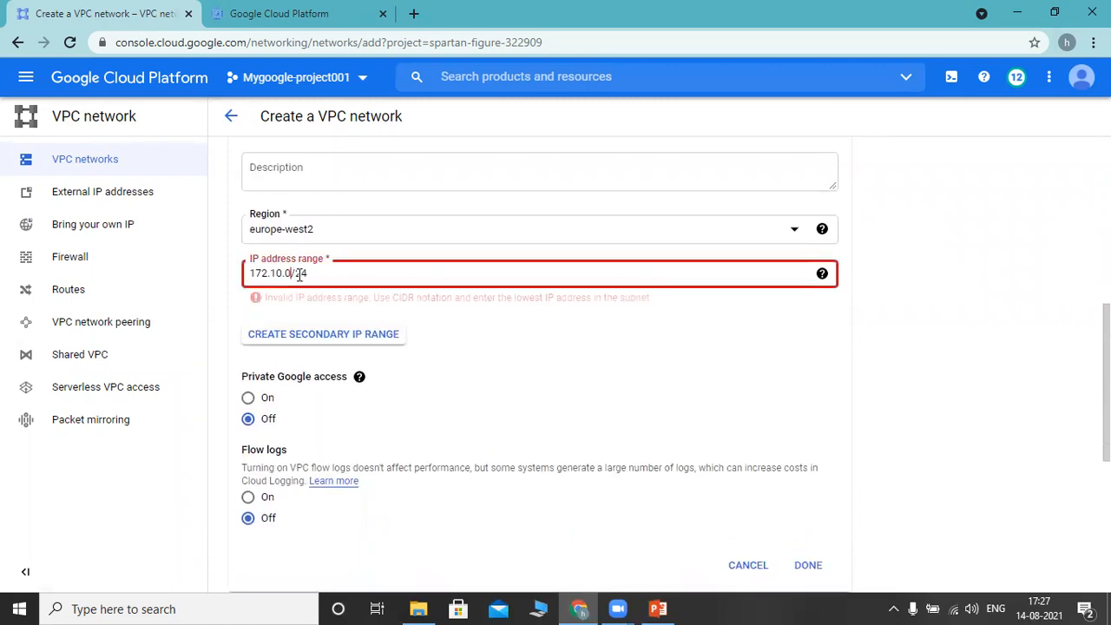
type("10.")
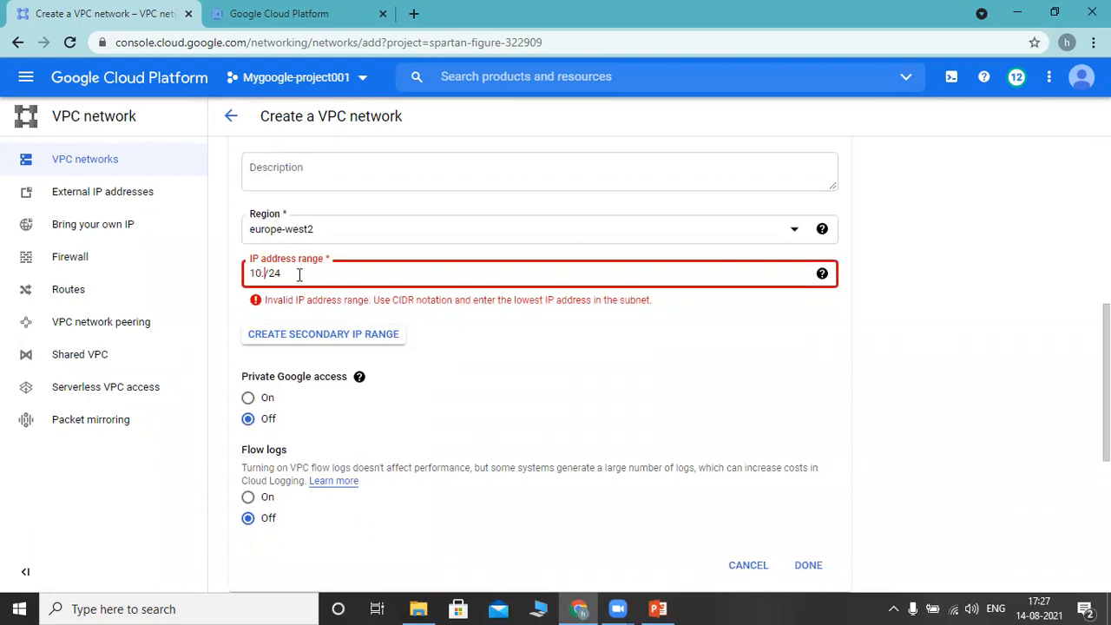
type("2.0.0")
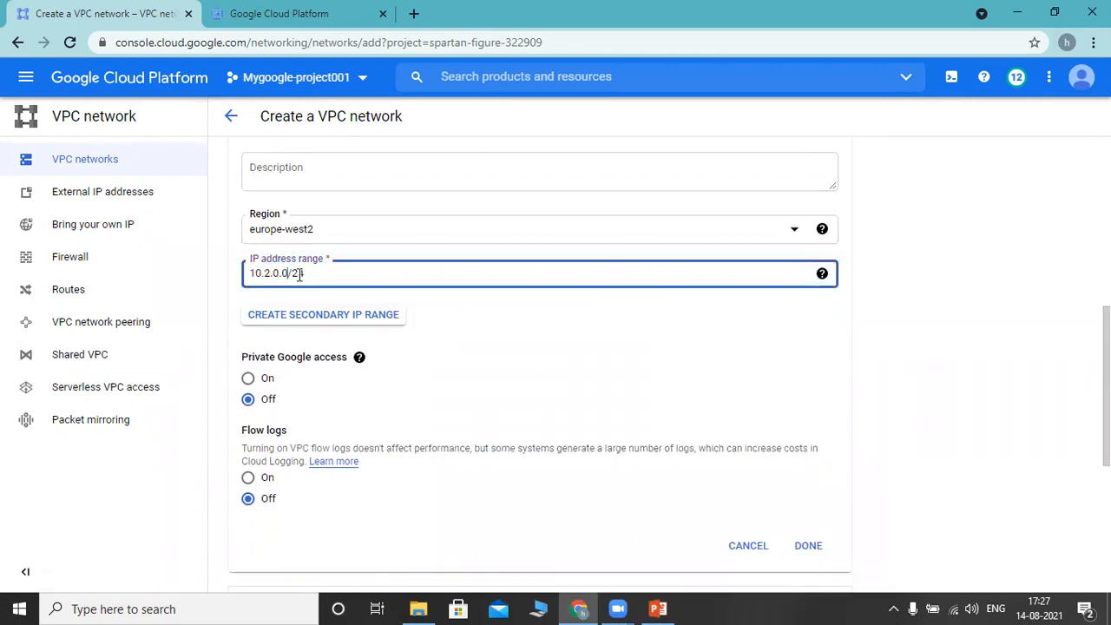
left_click(562, 352)
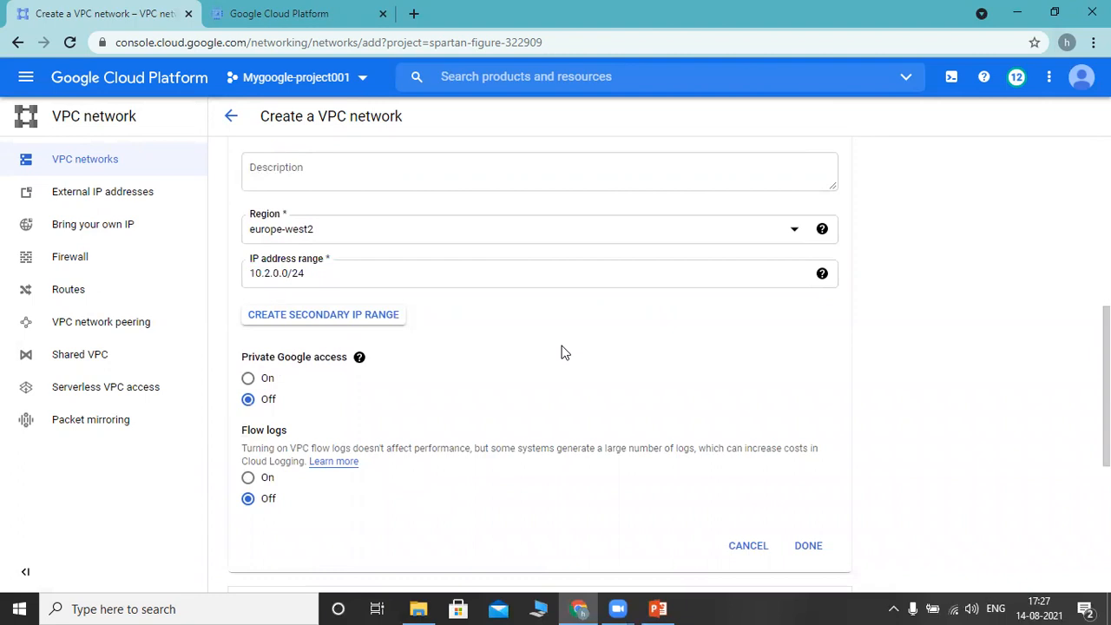
scroll(539, 365, "down", 2)
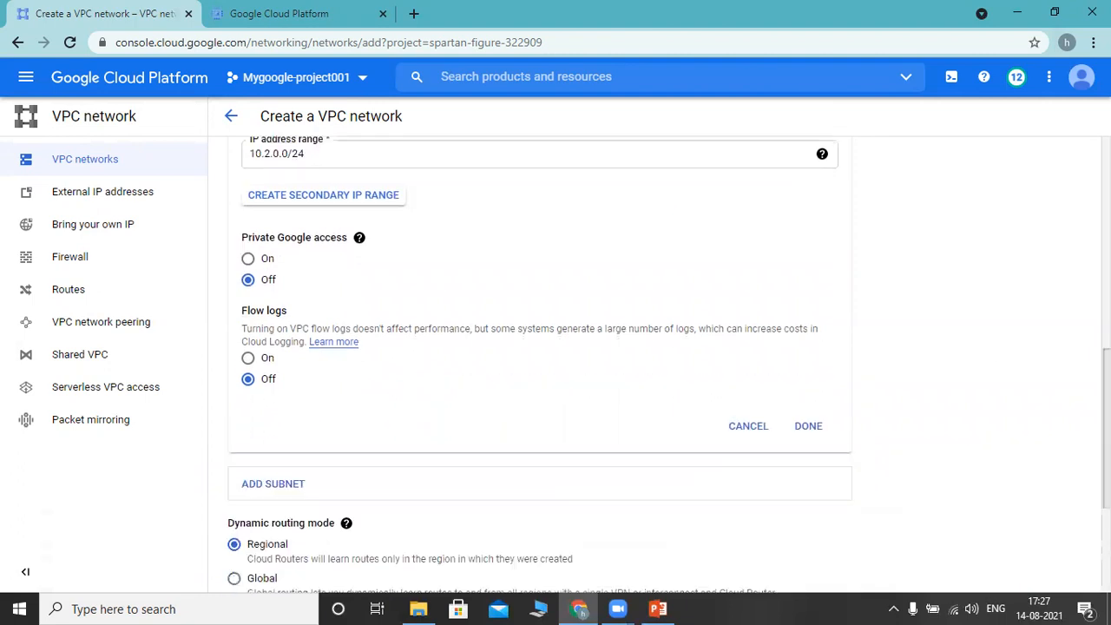
scroll(538, 365, "down", 4)
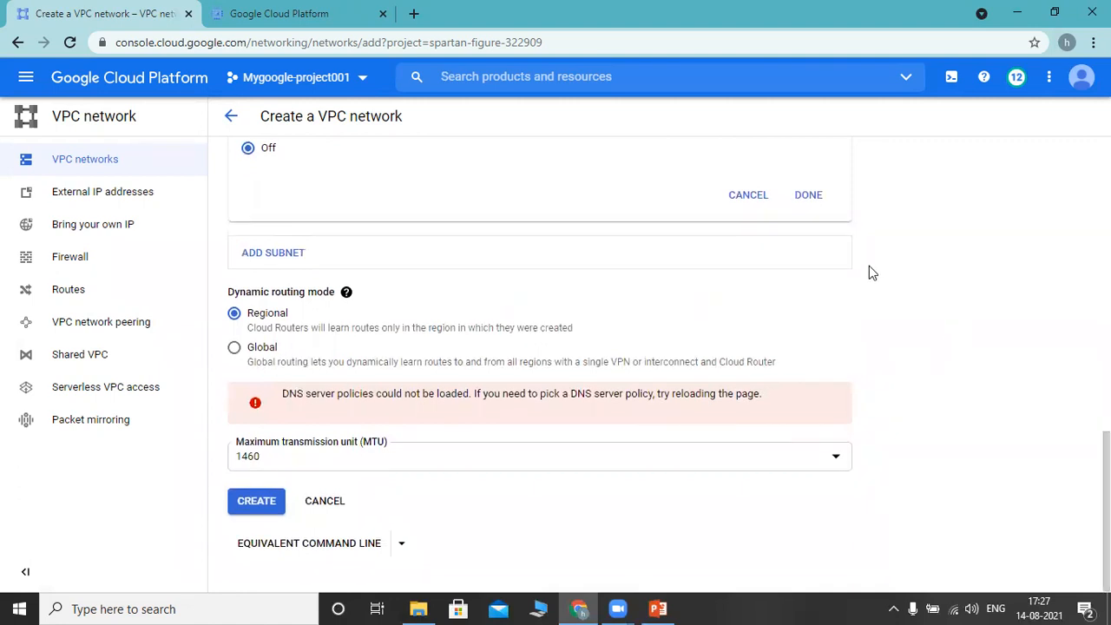
left_click(808, 196)
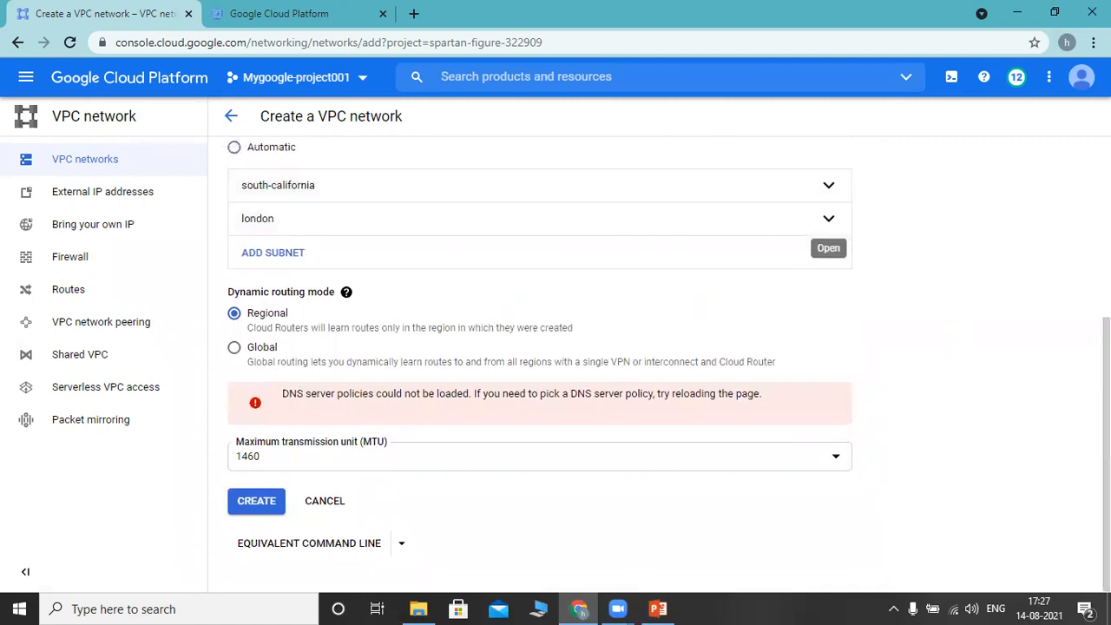
- Review the equivalent gcloud commands for the network and its subnets, then return to the form
scroll(829, 218, "up", 3)
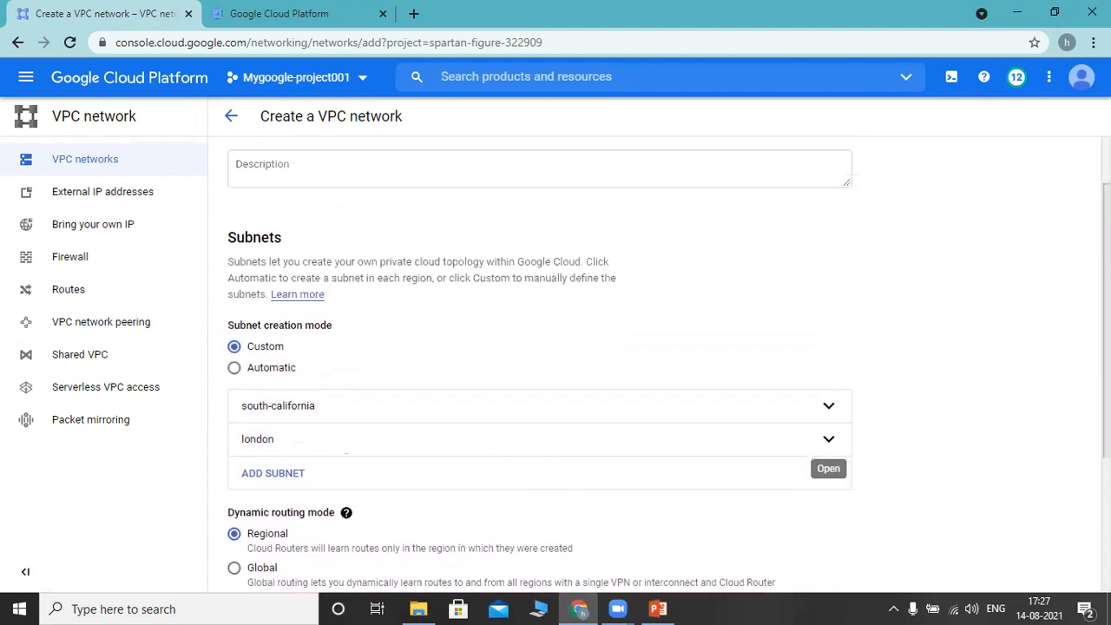
scroll(830, 217, "down", 3)
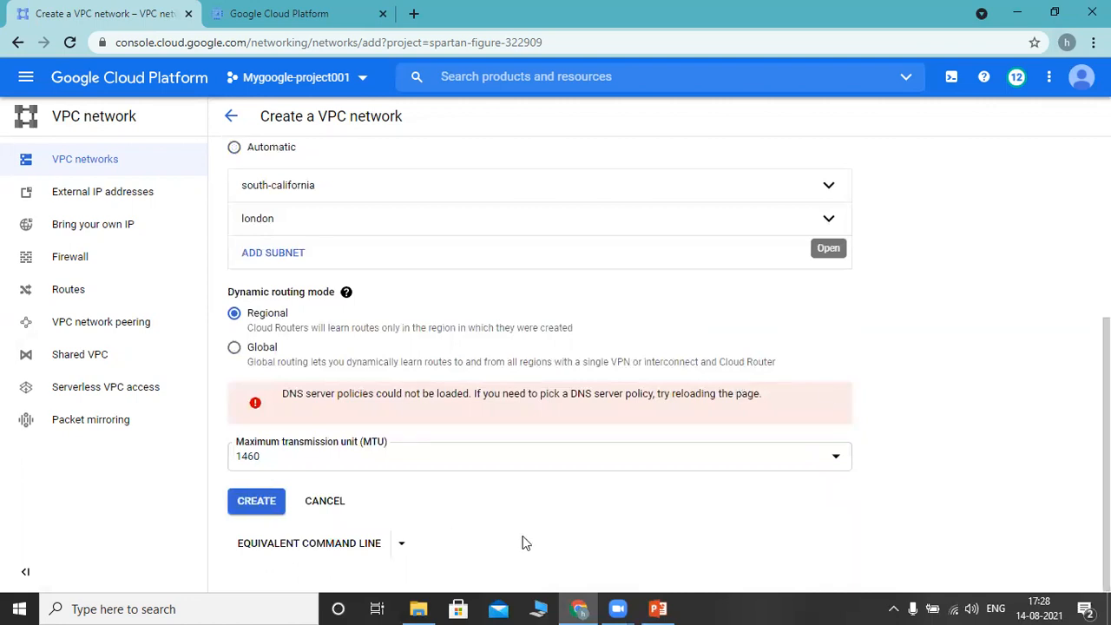
left_click(353, 543)
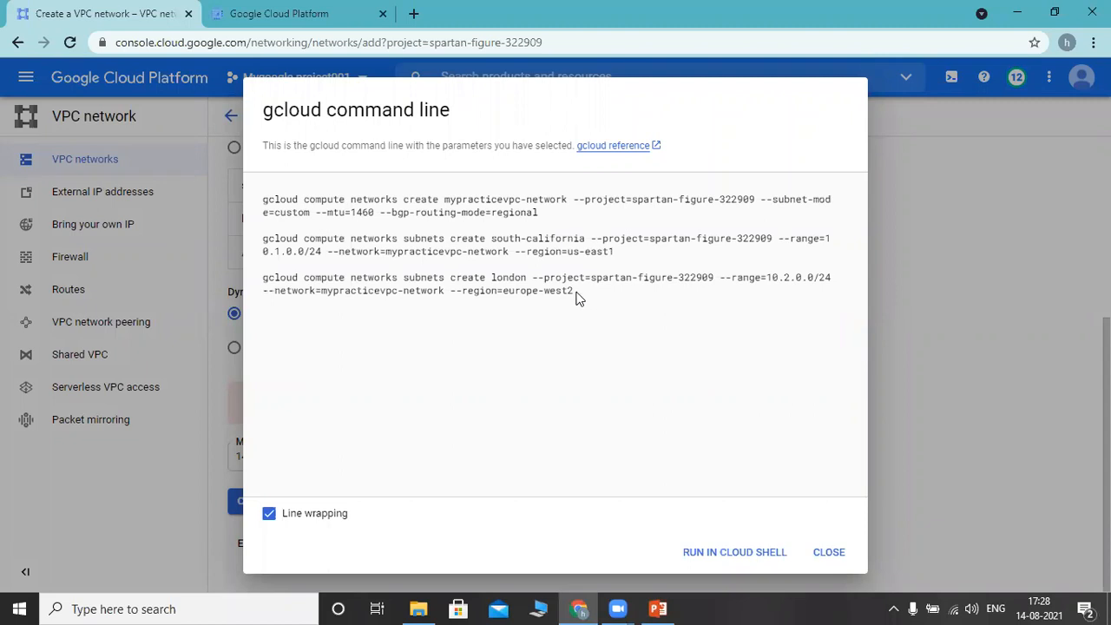
left_click_drag(577, 298, 265, 198)
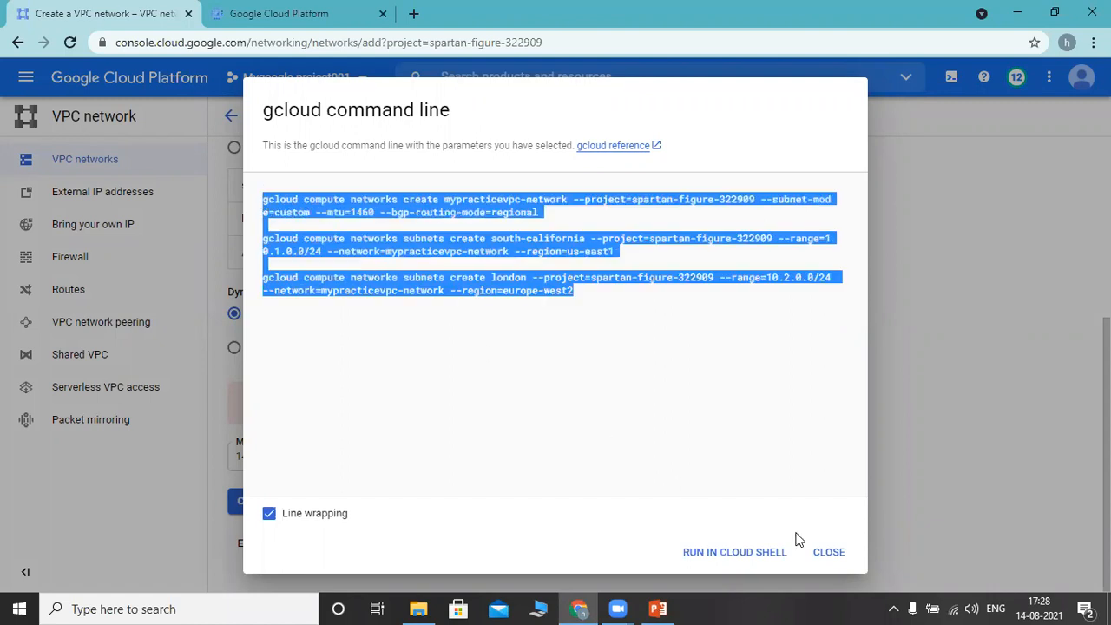
left_click(834, 554)
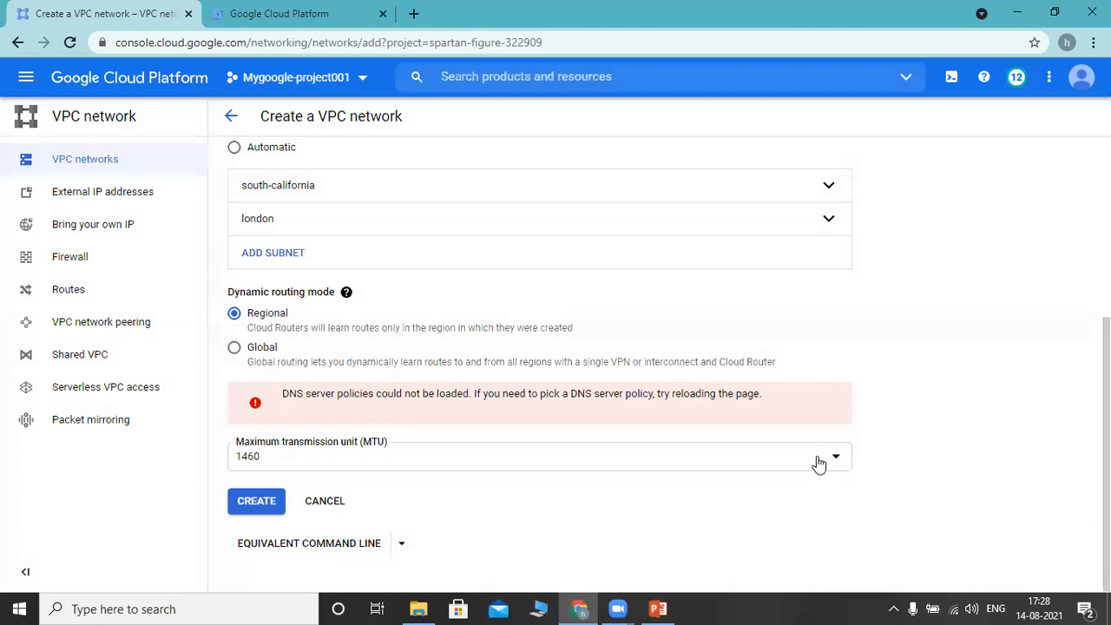
- Create the mypracticevpc-network VPC network, find its entry in the network list and dismiss the progress notification
left_click(257, 508)
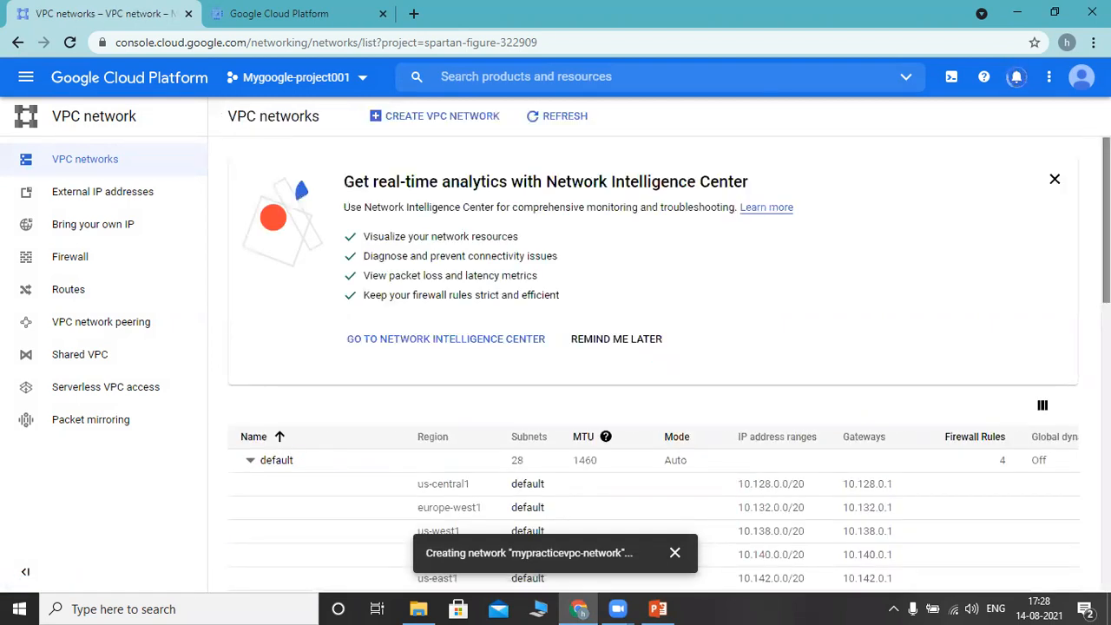
scroll(651, 365, "down", 9)
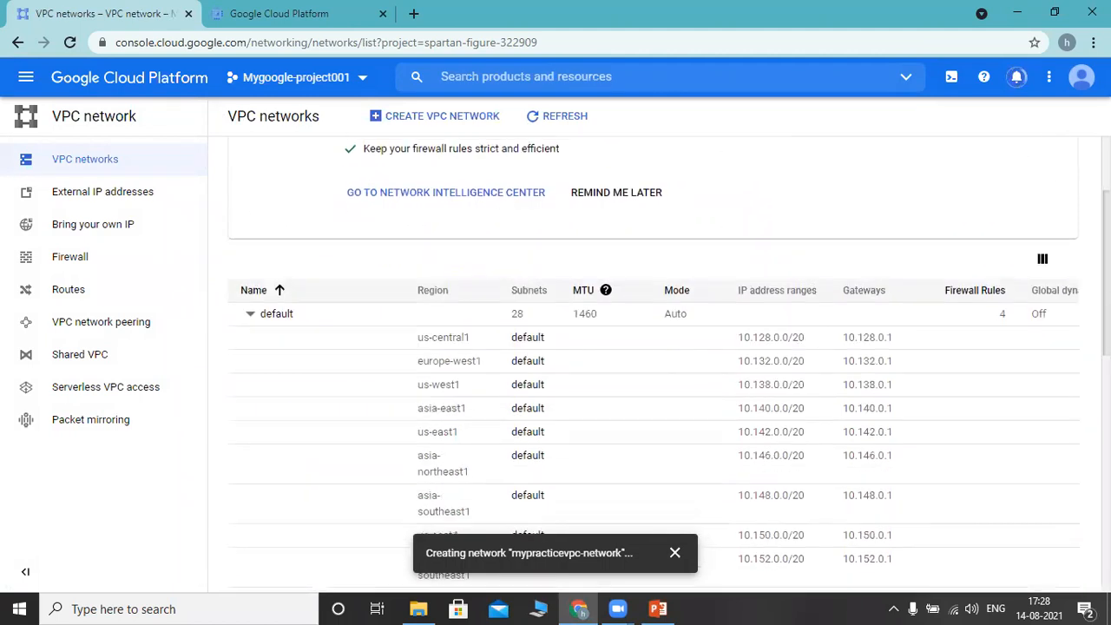
scroll(725, 583, "down", 2)
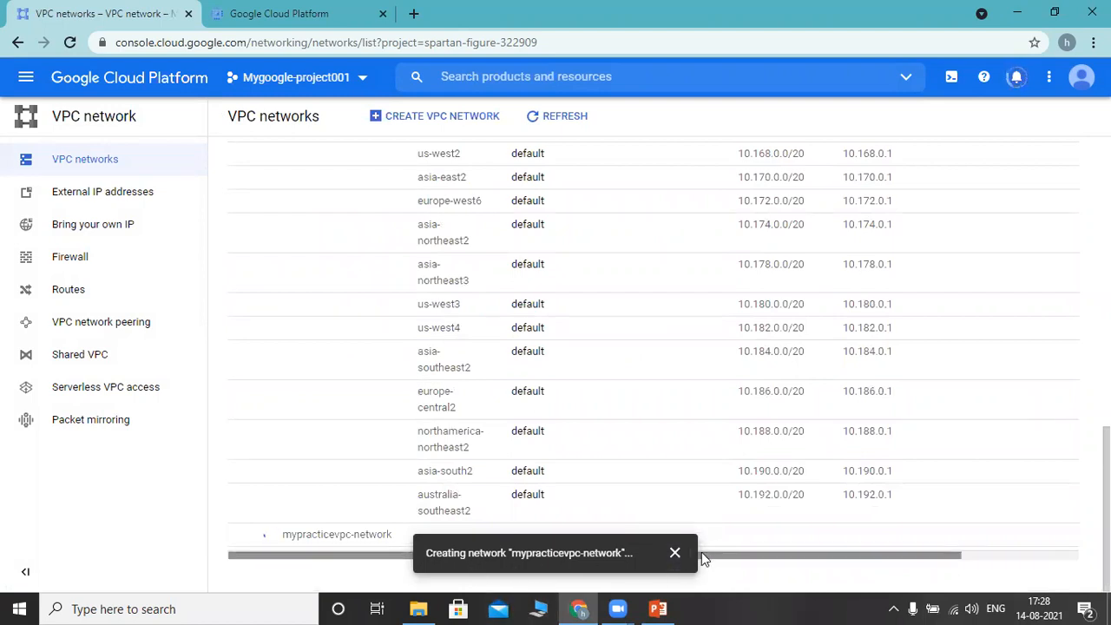
left_click(676, 553)
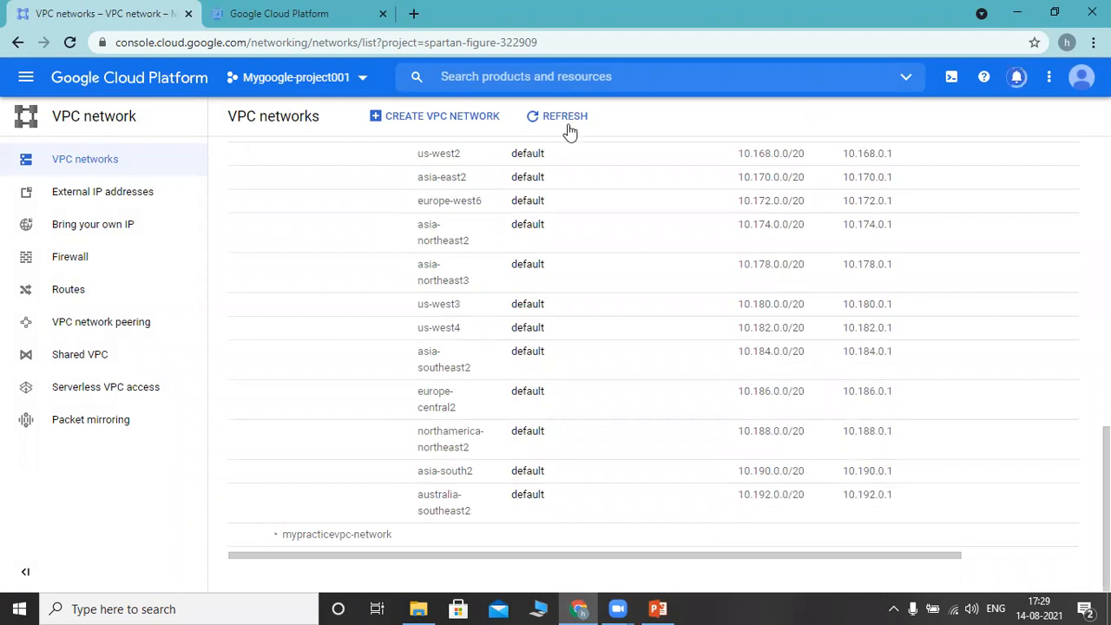
- Refresh the VPC network list and examine the subnets listed under mypracticevpc-network
left_click(570, 126)
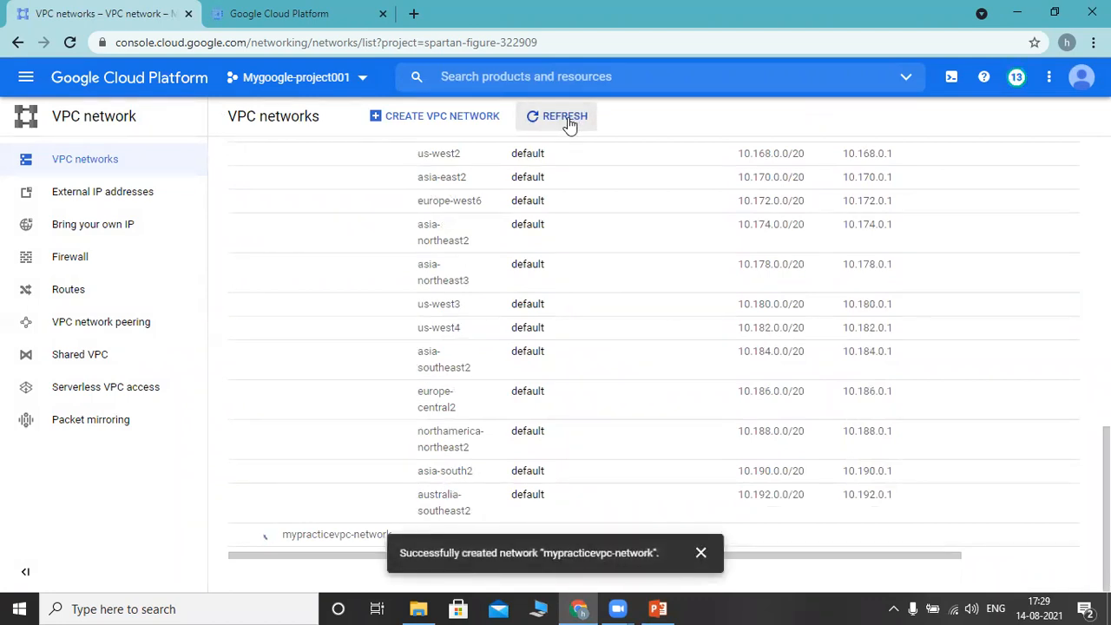
left_click(569, 127)
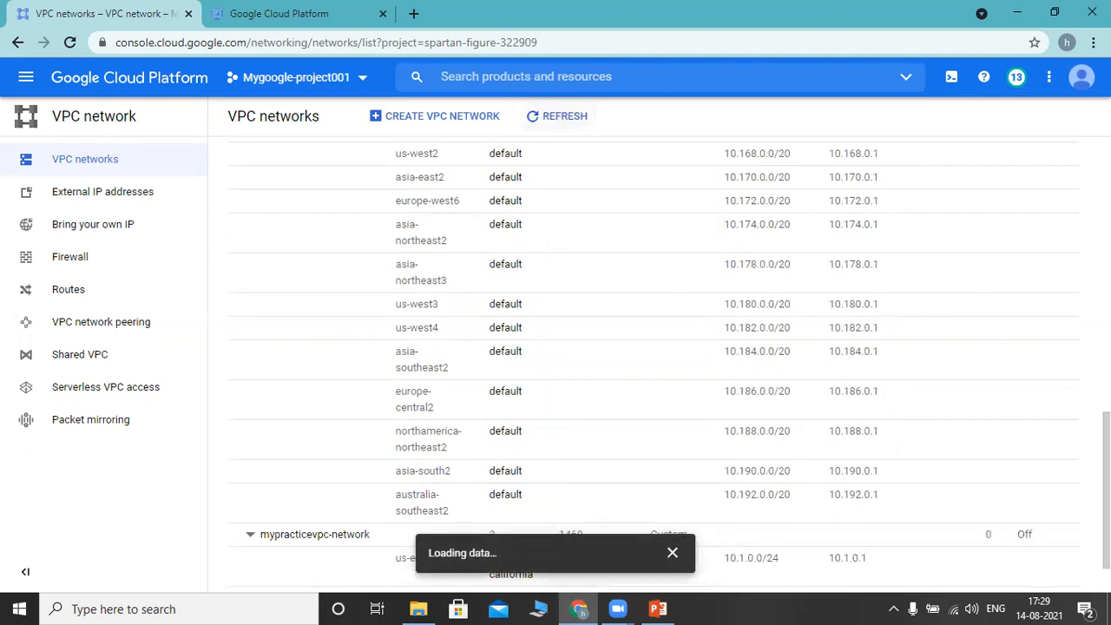
scroll(752, 495, "down", 2)
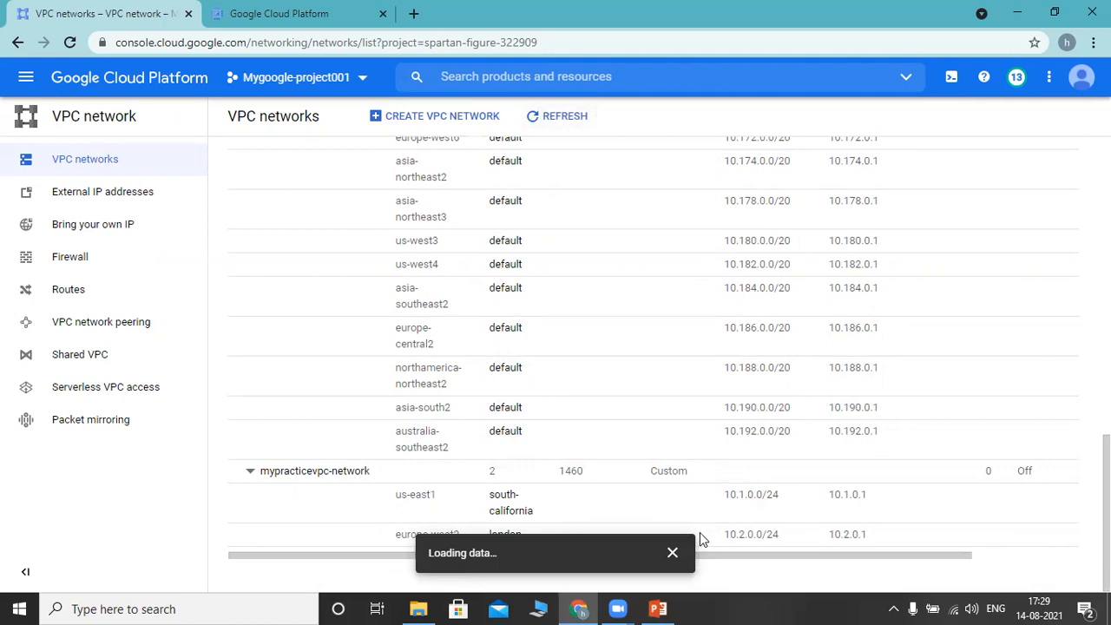
left_click(674, 554)
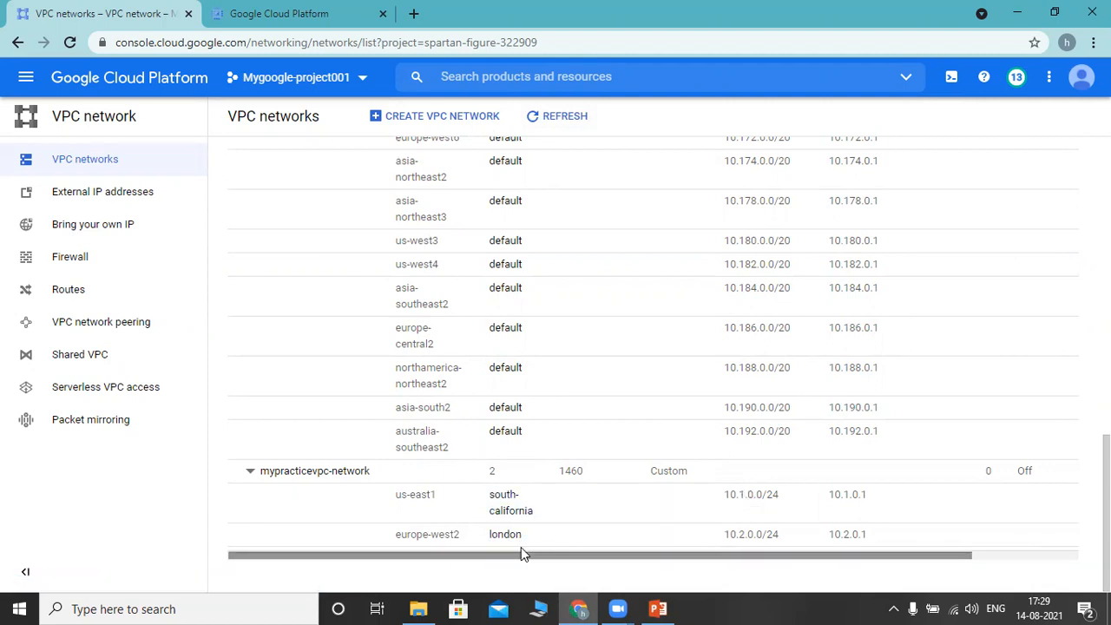
- Switch to the instance creation form, dismiss the open region list and name the instance machine-1
left_click(280, 13)
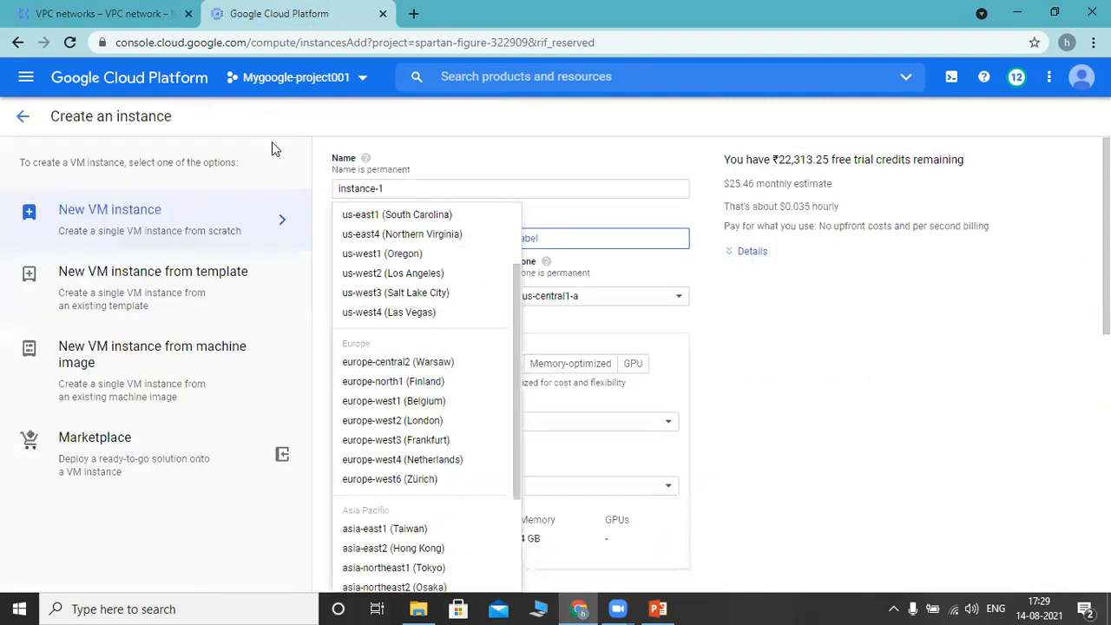
left_click(877, 343)
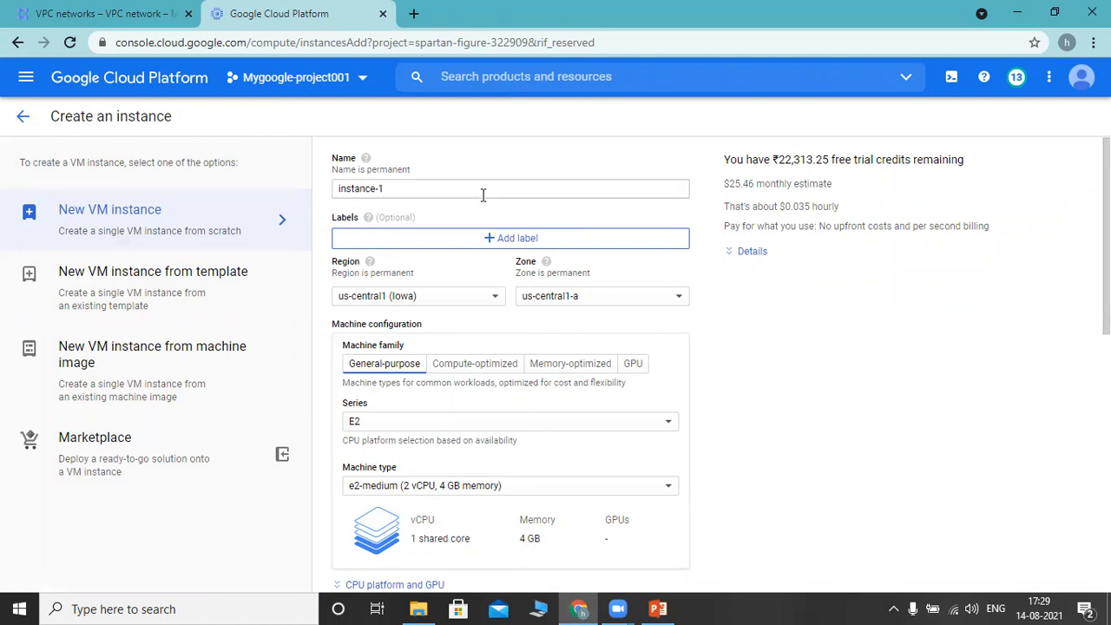
left_click(429, 191)
key("BackSpace")
key("BackSpace")
key("BackSpace")
key("BackSpace")
key("BackSpace")
key("BackSpace")
key("BackSpace")
key("BackSpace")
key("BackSpace")
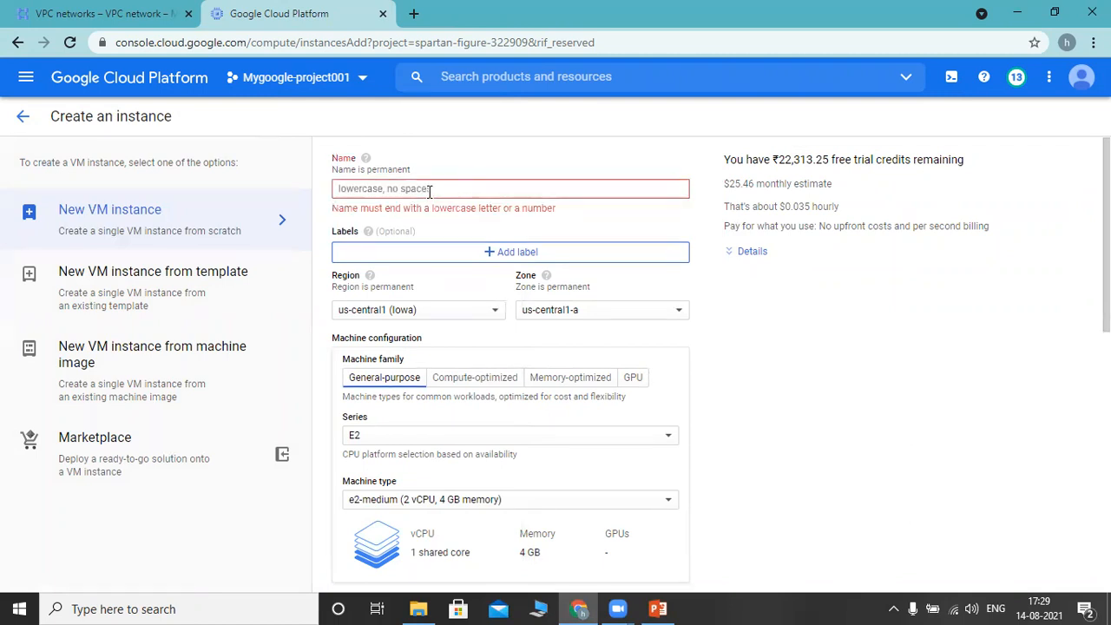
type("machine-1")
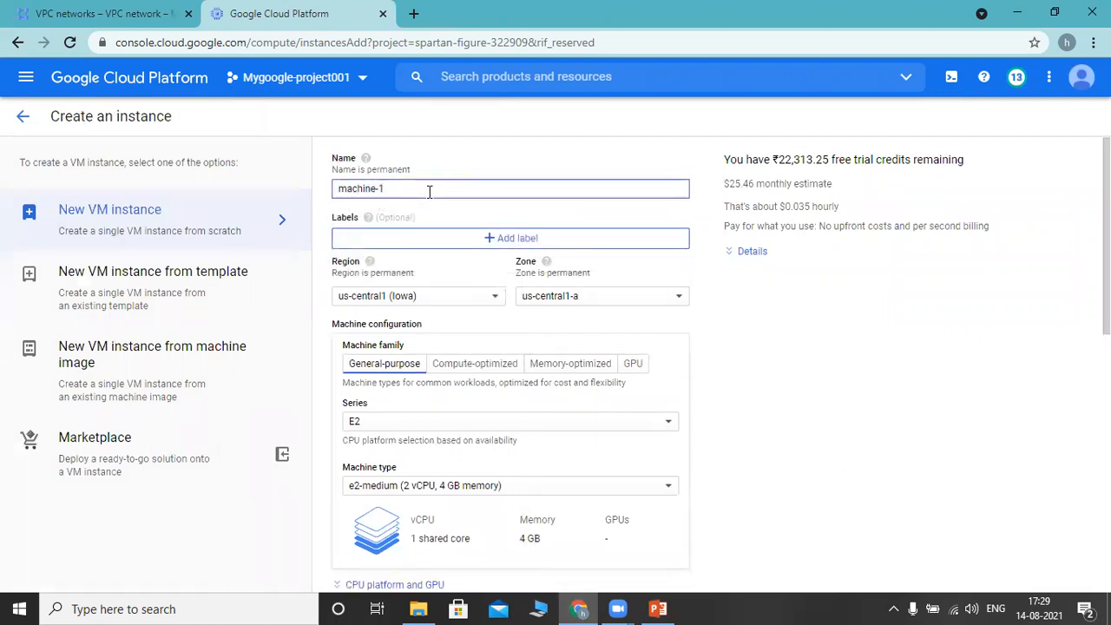
- Set the instance's region to us-east1 (South Carolina)
scroll(1068, 261, "down", 1)
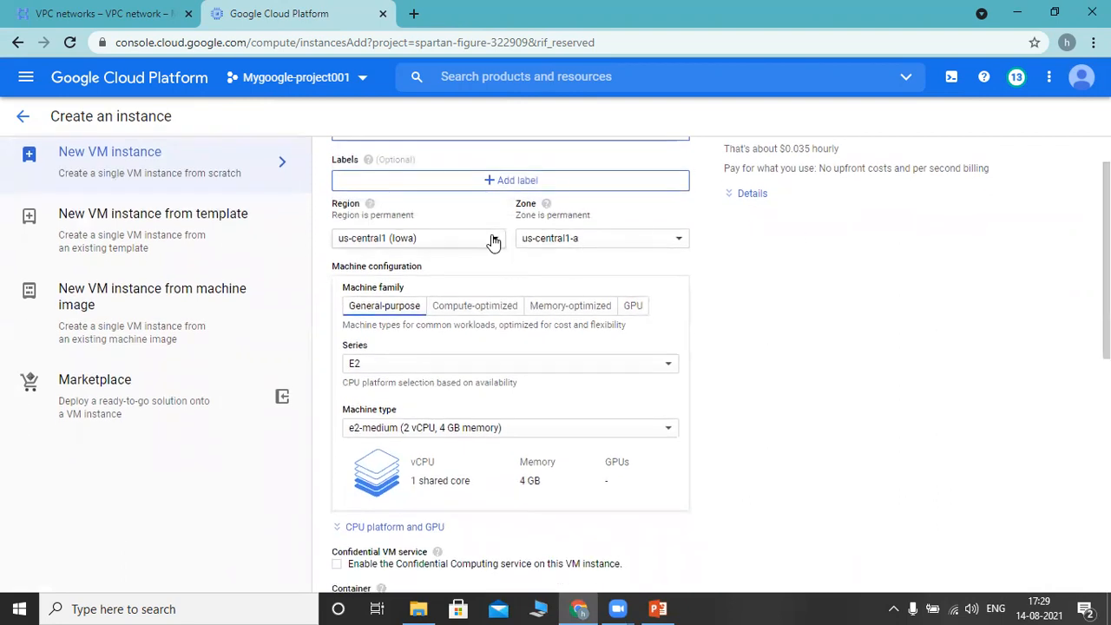
left_click(493, 241)
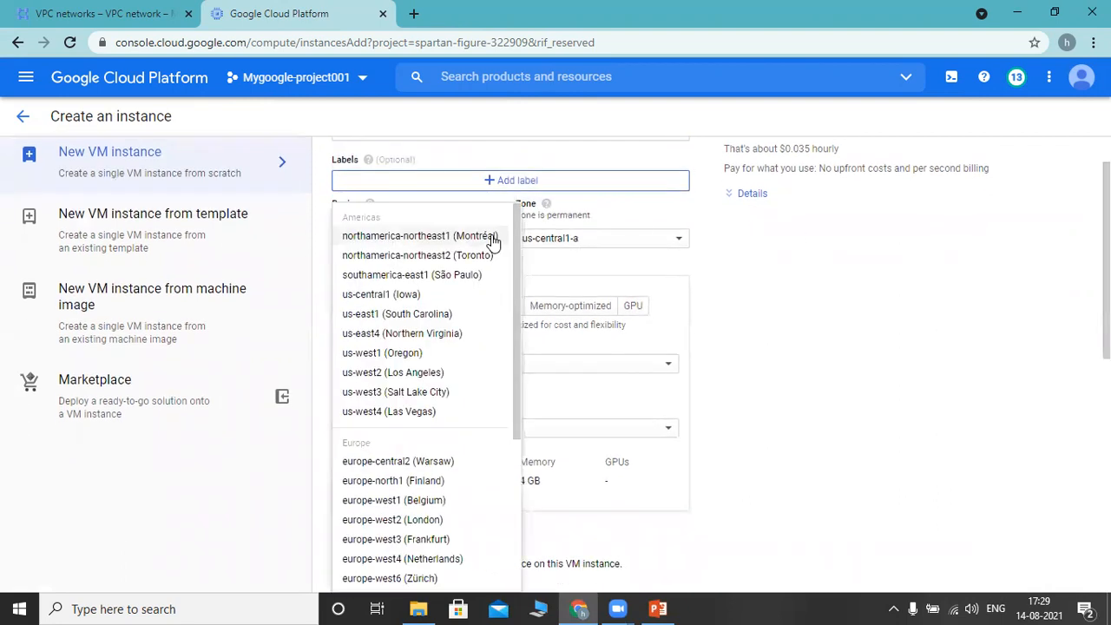
left_click(399, 318)
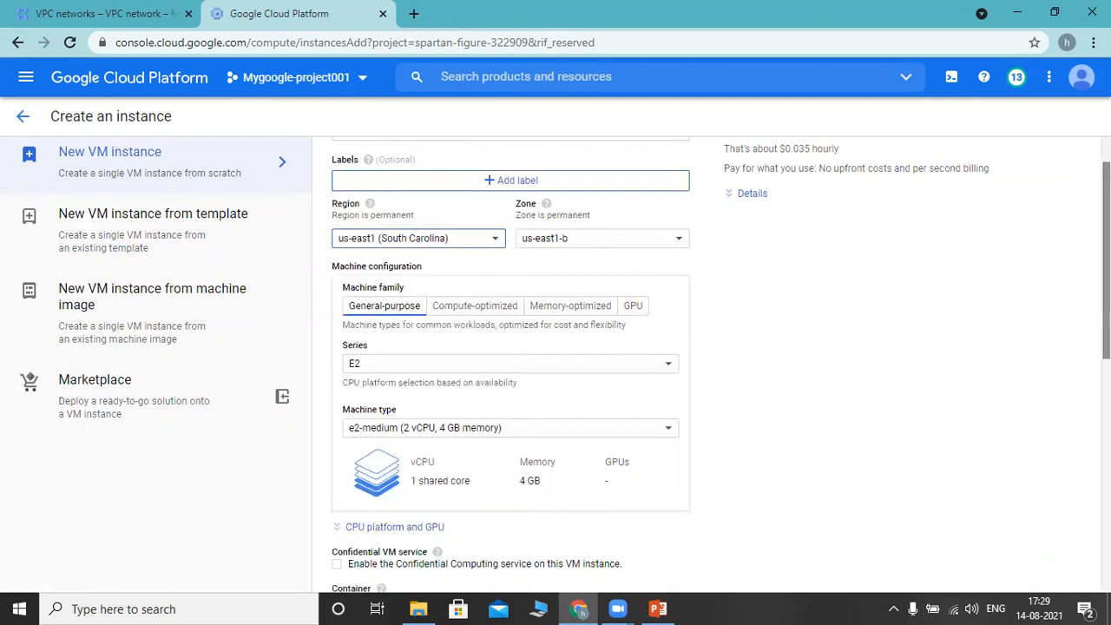
- Open the default network interface in the instance's networking settings and try to choose a different network
scroll(556, 365, "down", 3)
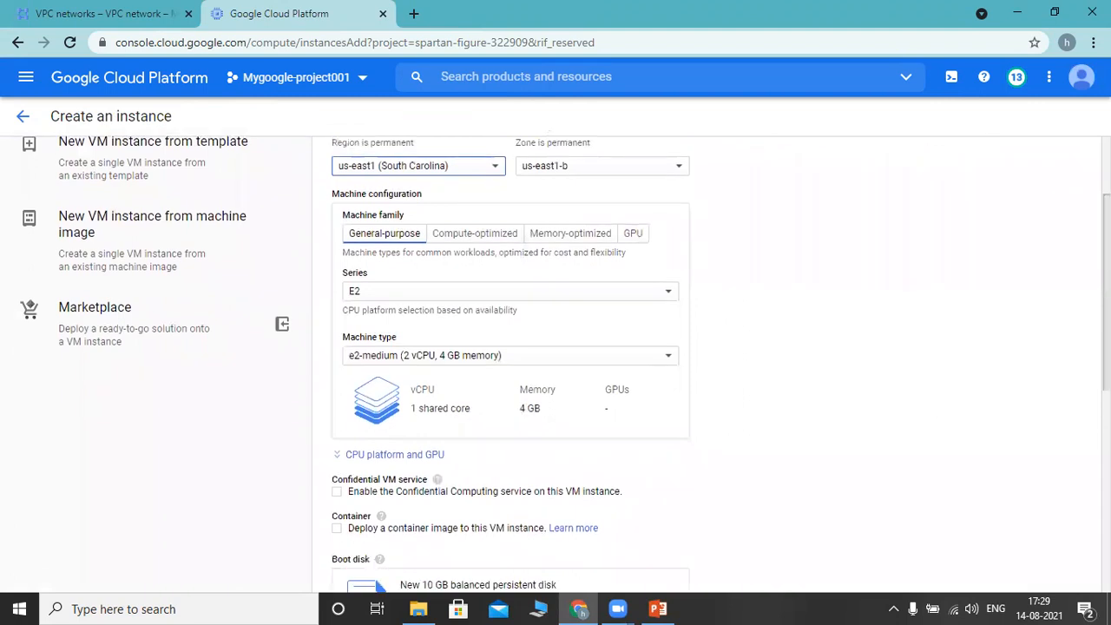
scroll(556, 365, "down", 5)
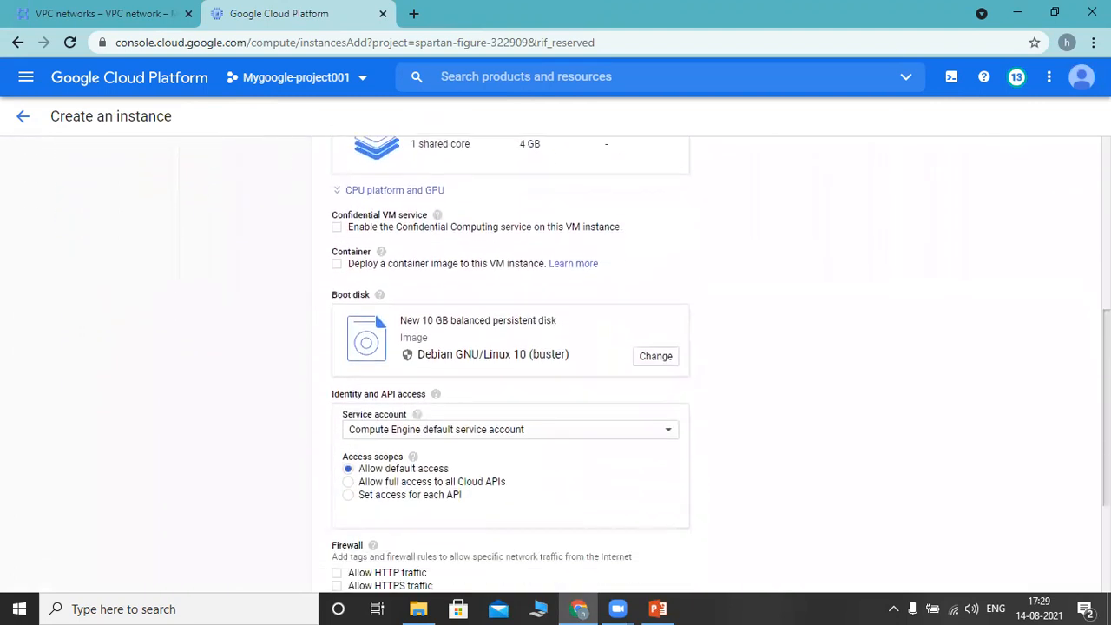
scroll(930, 518, "down", 3)
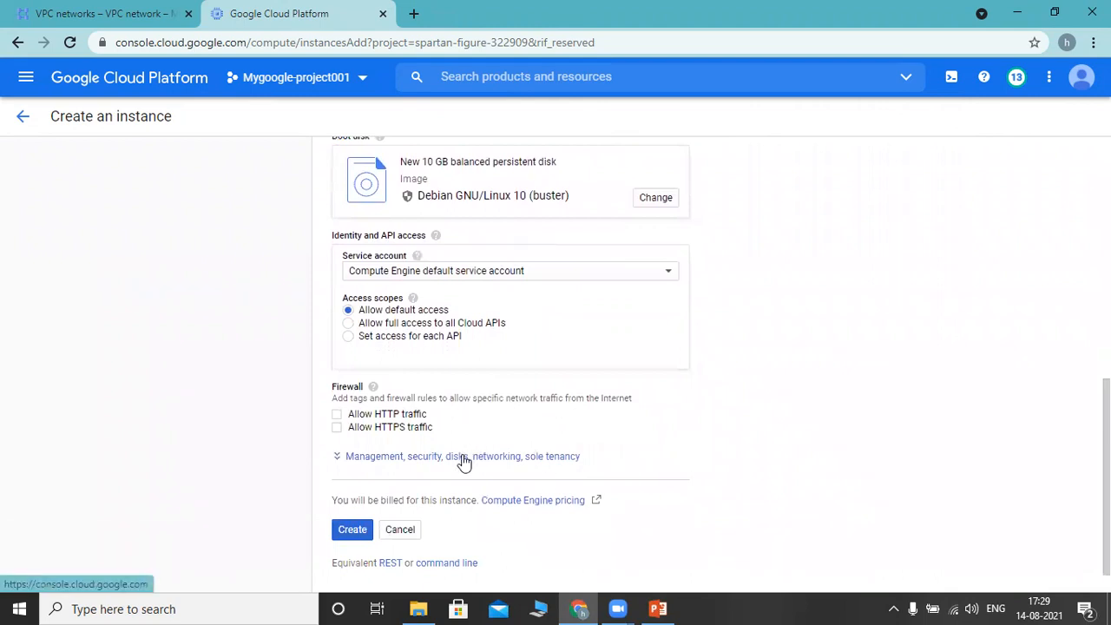
left_click(463, 458)
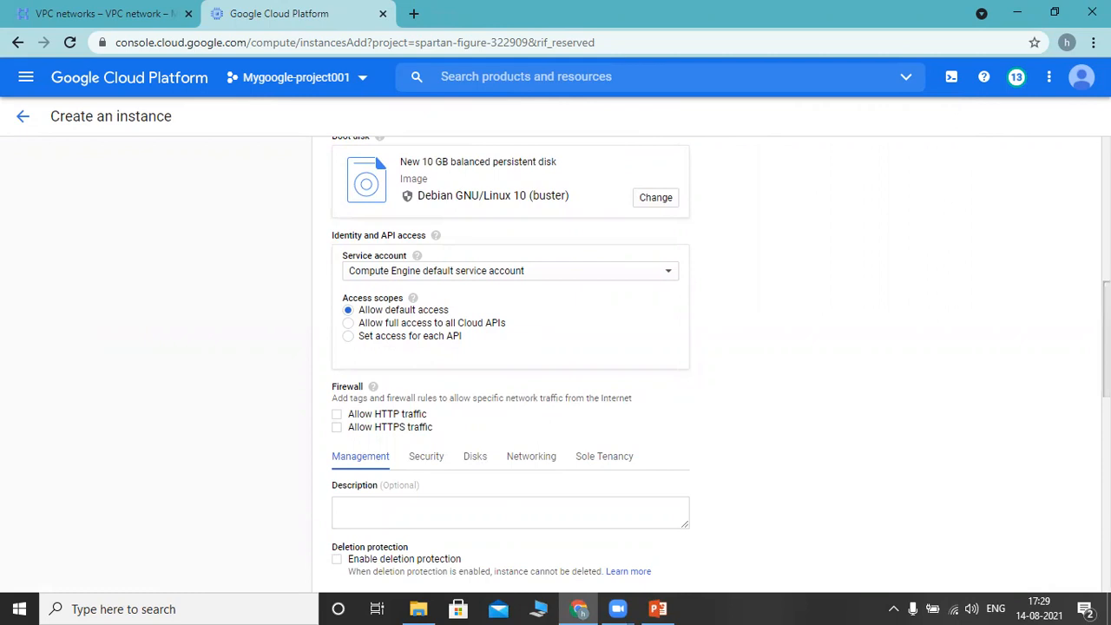
scroll(540, 244, "down", 3)
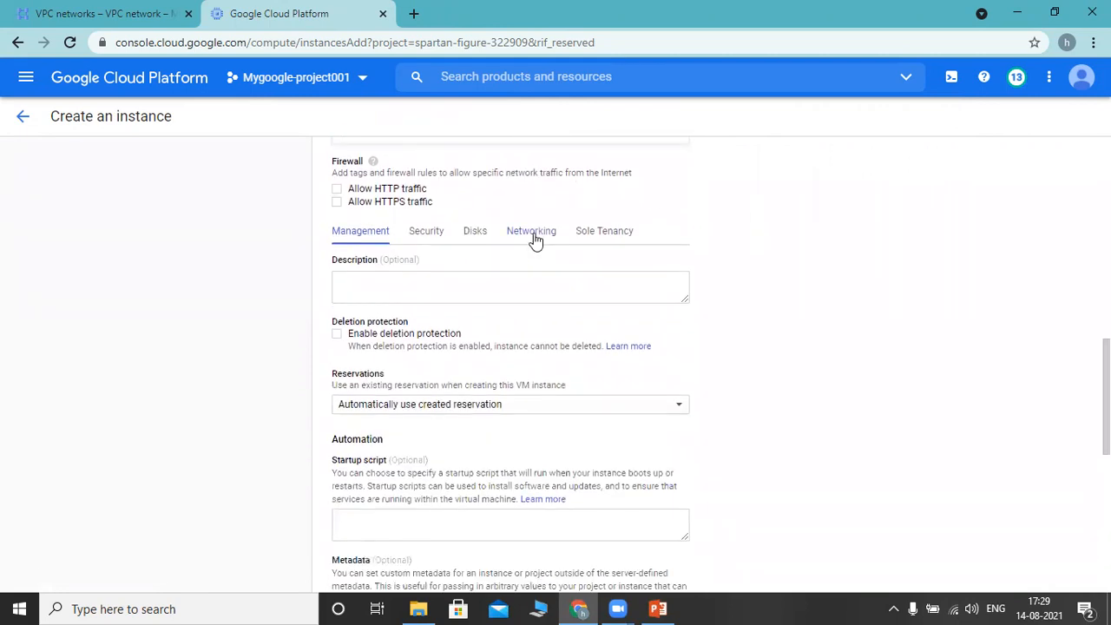
left_click(533, 235)
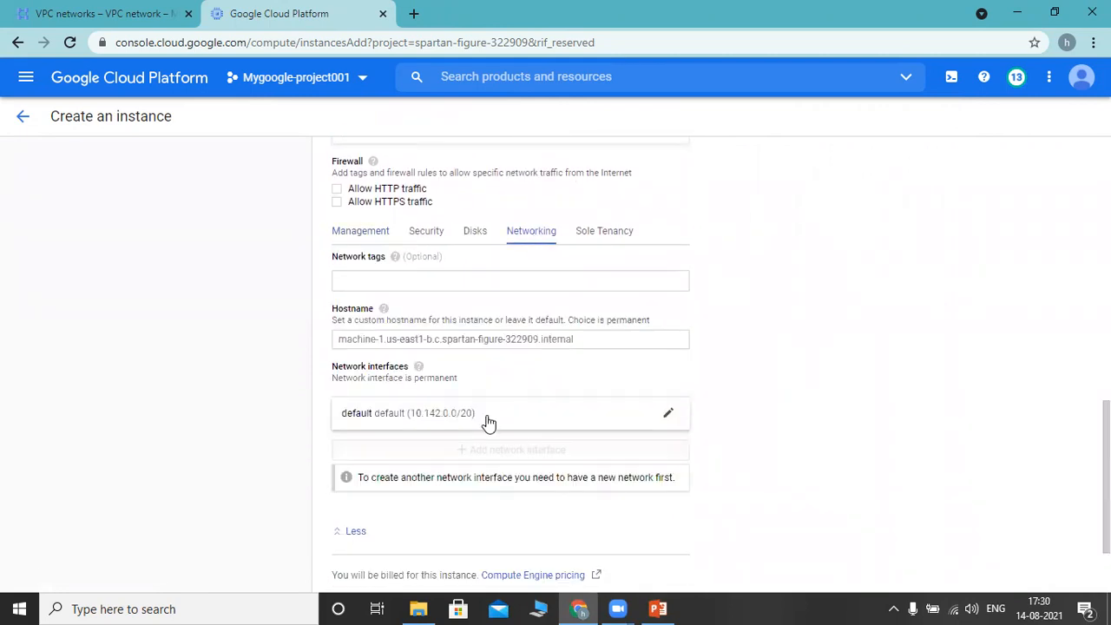
left_click(670, 418)
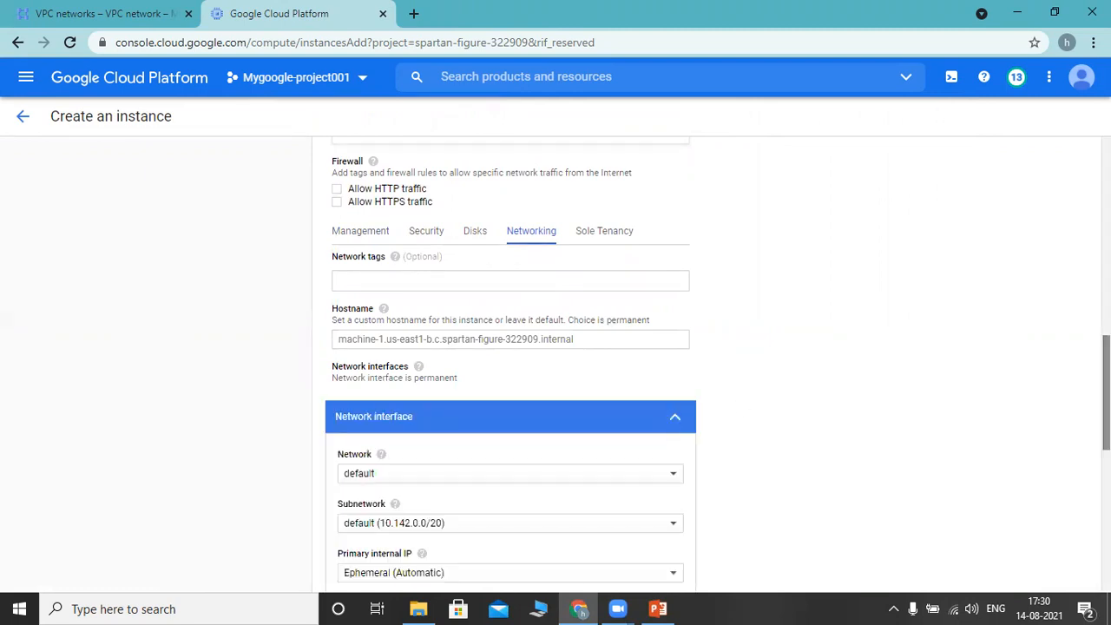
scroll(990, 390, "down", 1)
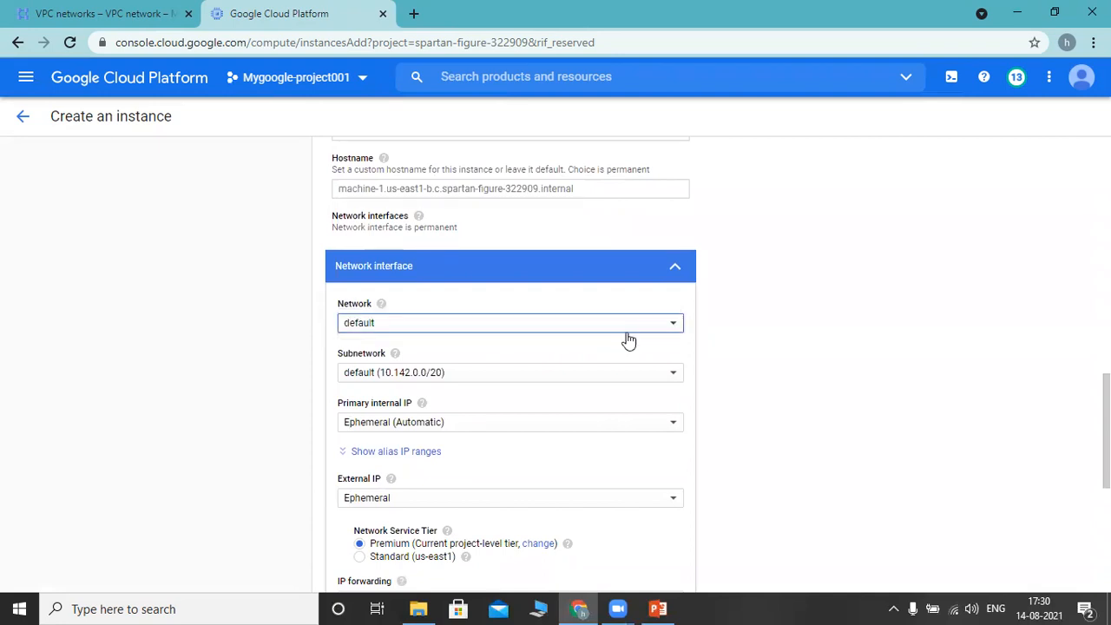
left_click(672, 331)
left_click(672, 332)
- Reload the instance creation page and check the VPC network list while it loads
left_click(69, 42)
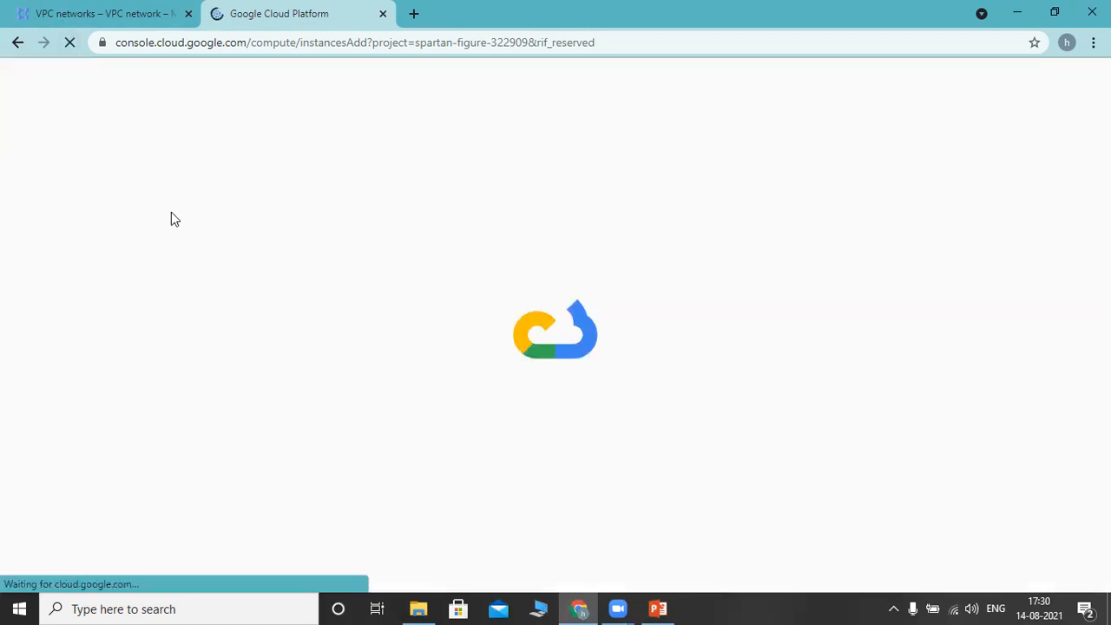
left_click(109, 8)
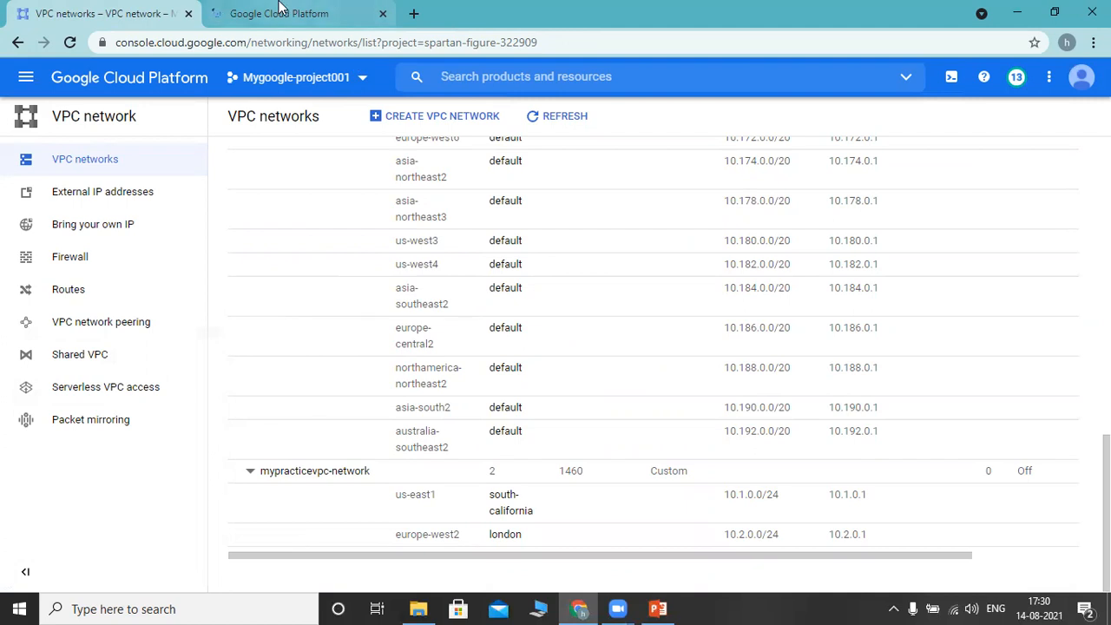
left_click(280, 10)
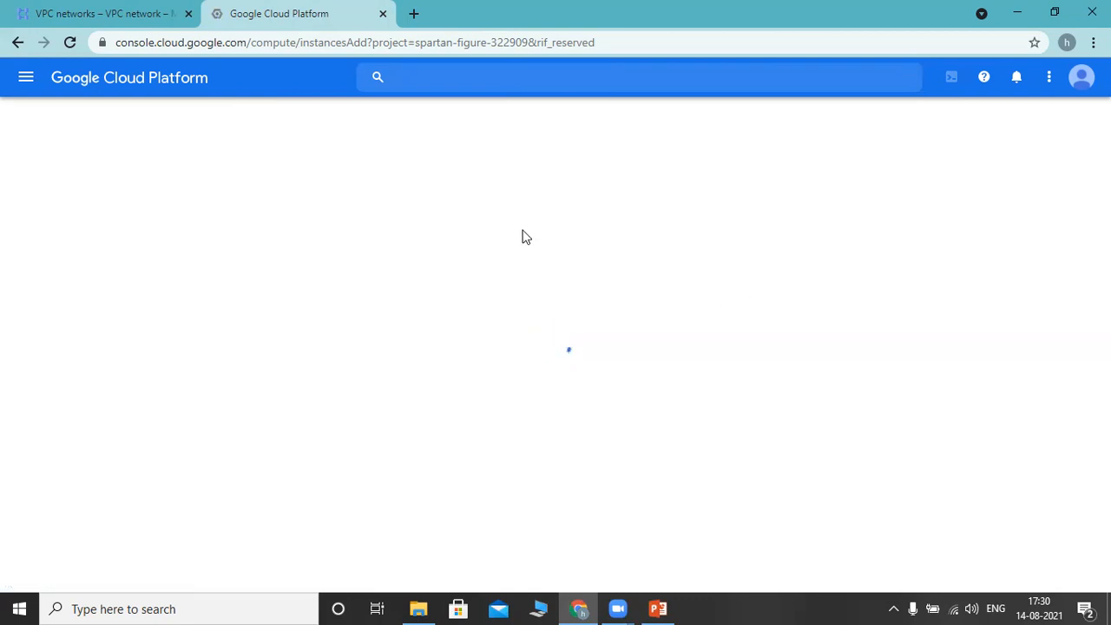
left_click(117, 10)
left_click(269, 11)
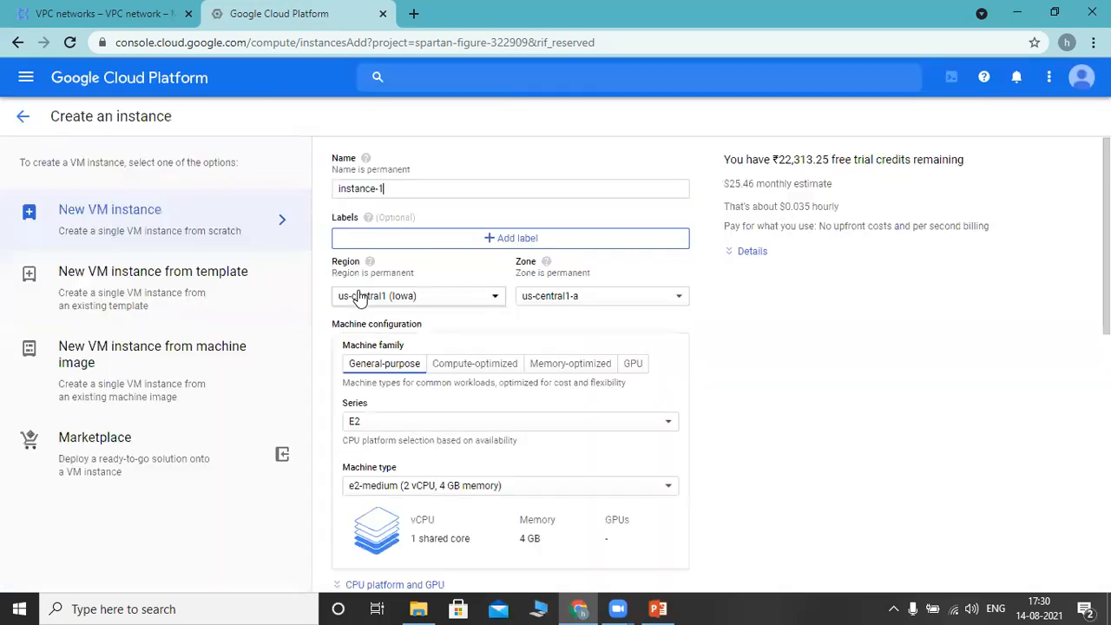
- Name the instance machine-1 and set its region to us-east1 (South Carolina)
key("BackSpace")
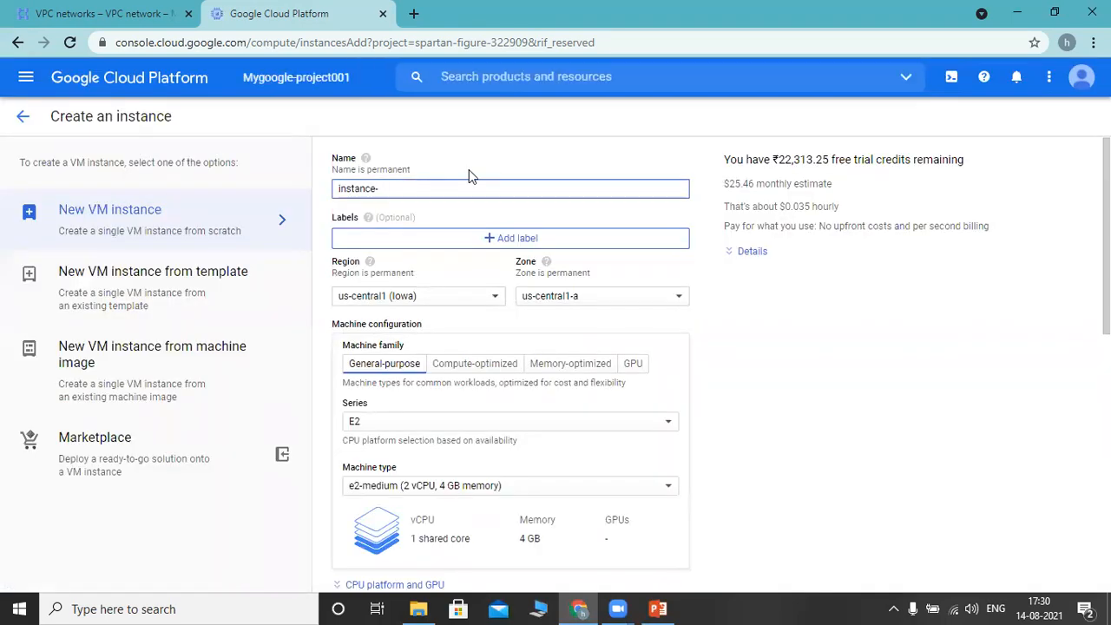
key("BackSpace")
key("BackSpace")
key("BackSpace")
key("BackSpace")
key("BackSpace")
key("BackSpace")
key("BackSpace")
key("BackSpace")
key("BackSpace")
type("machine-1")
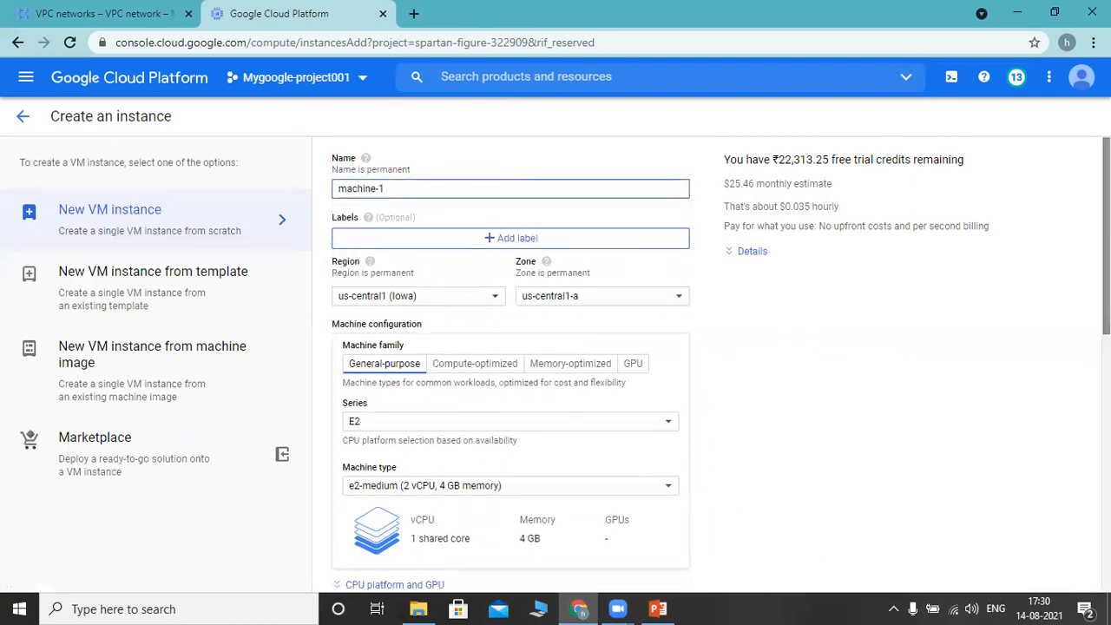
left_click(496, 300)
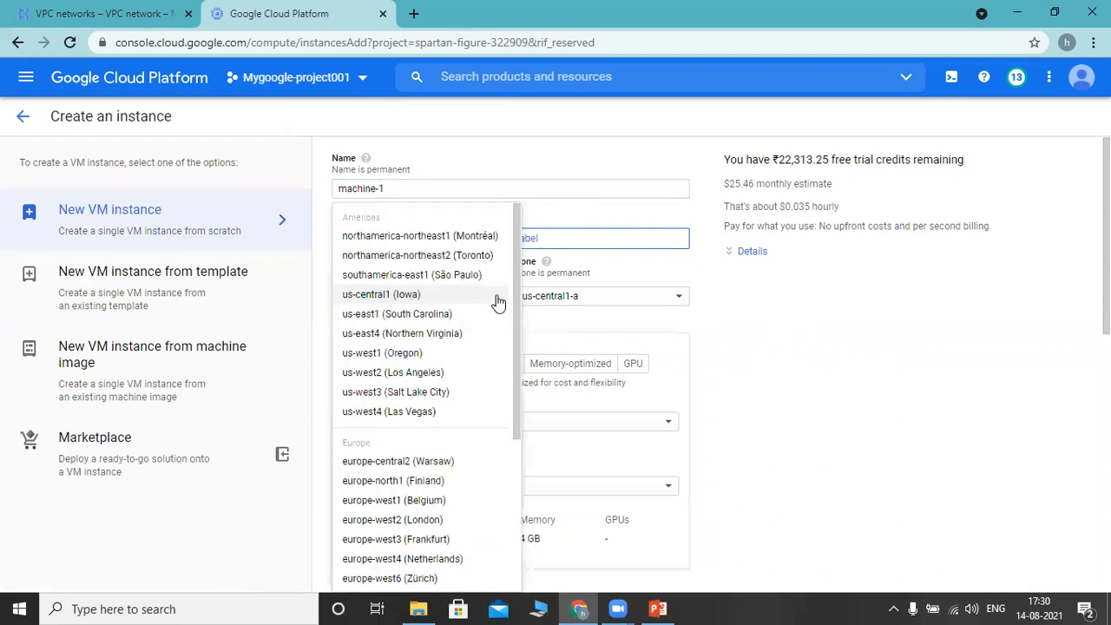
left_click(445, 318)
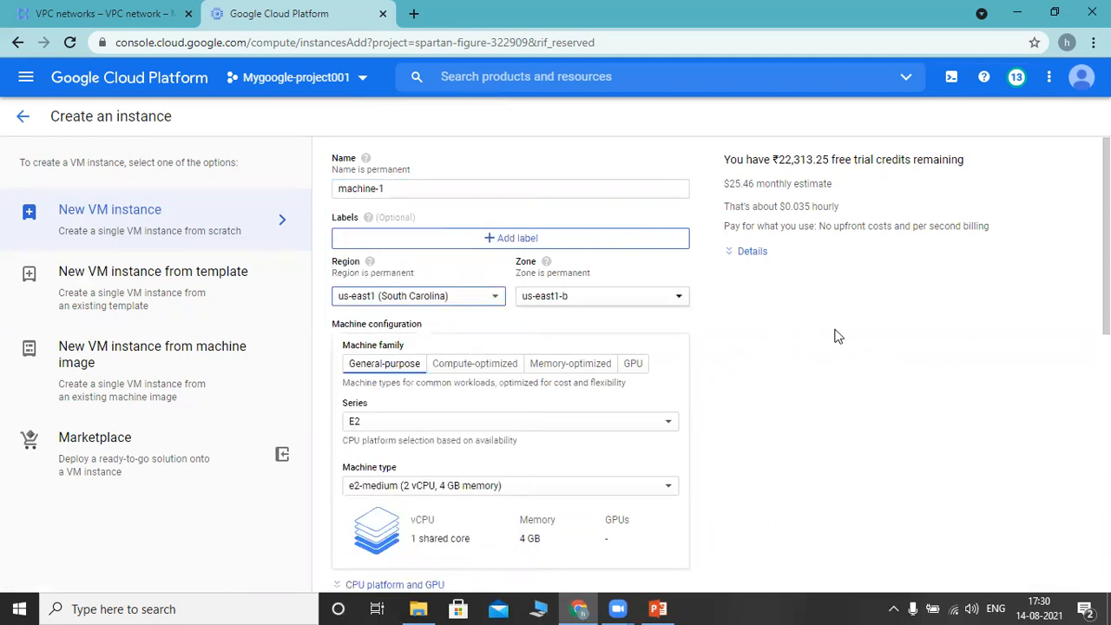
- Edit the instance's default network interface in the networking settings to use the mypracticevpc-network network
scroll(836, 335, "down", 2)
scroll(556, 363, "down", 5)
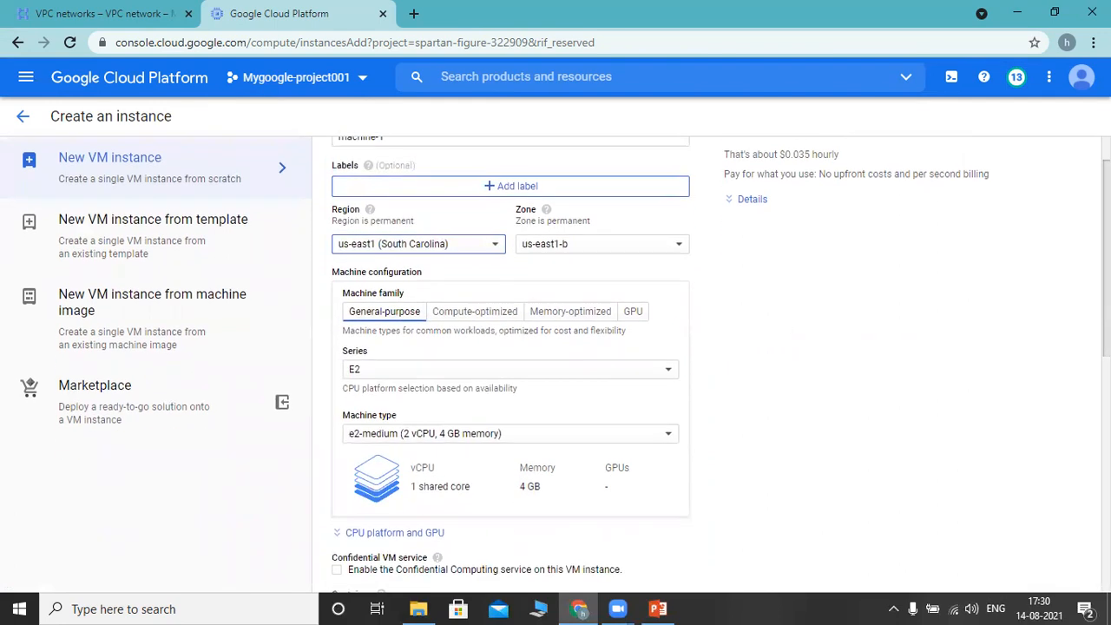
scroll(735, 460, "down", 2)
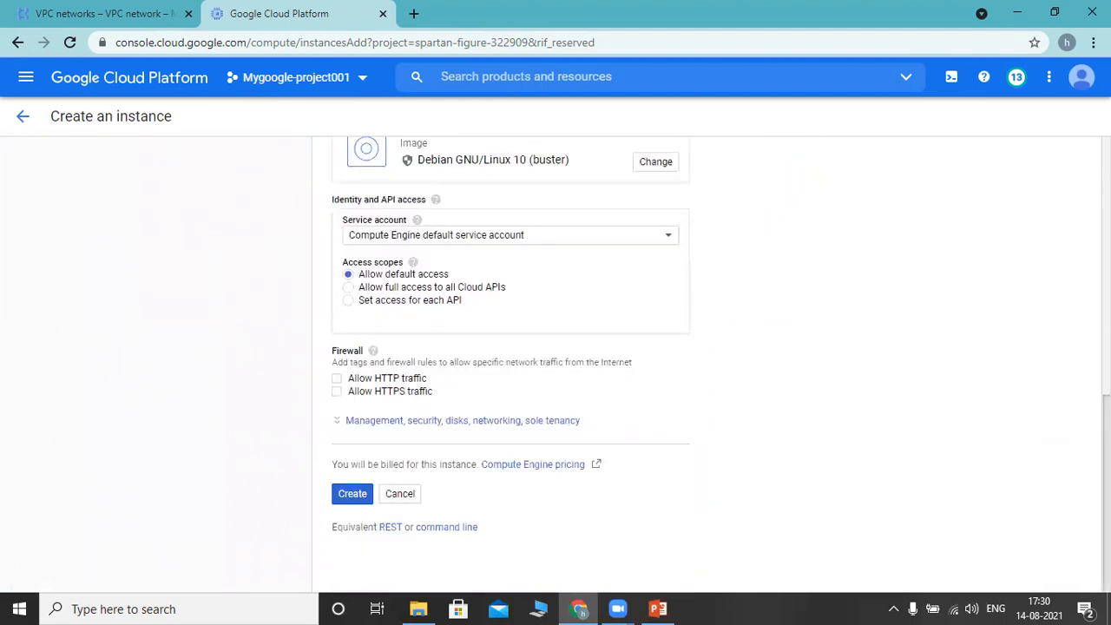
left_click(505, 422)
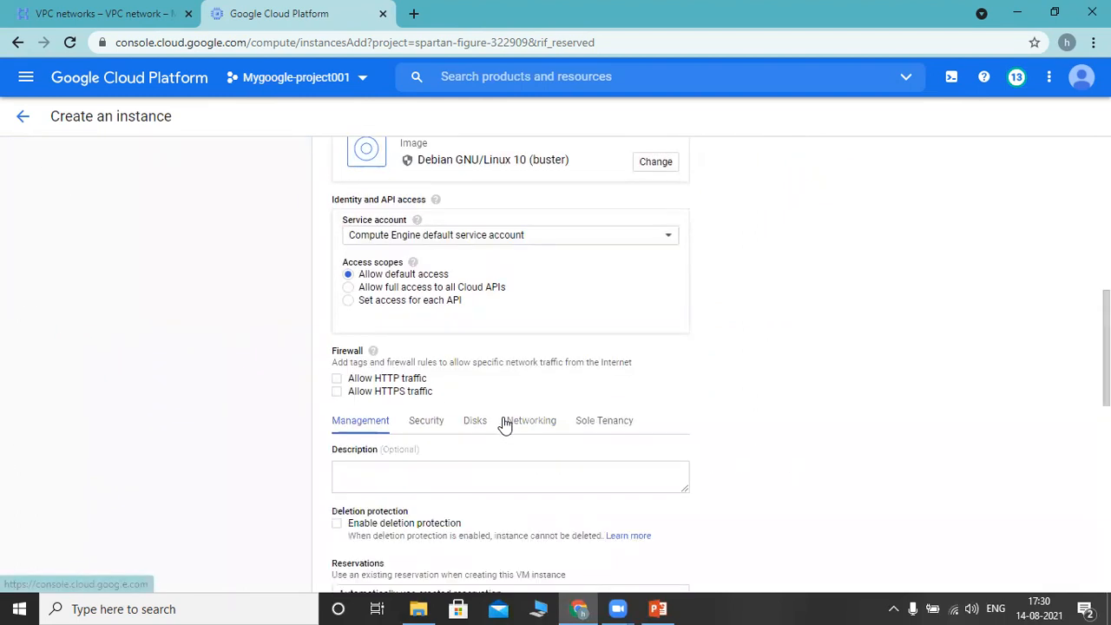
left_click(547, 426)
scroll(547, 426, "down", 3)
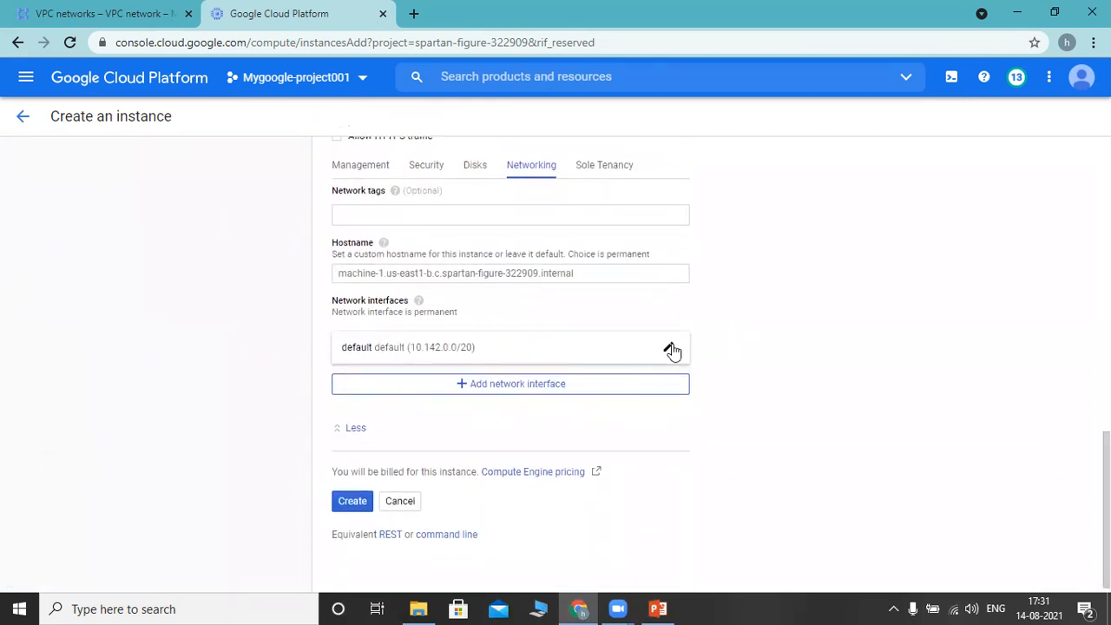
left_click(670, 349)
left_click(640, 408)
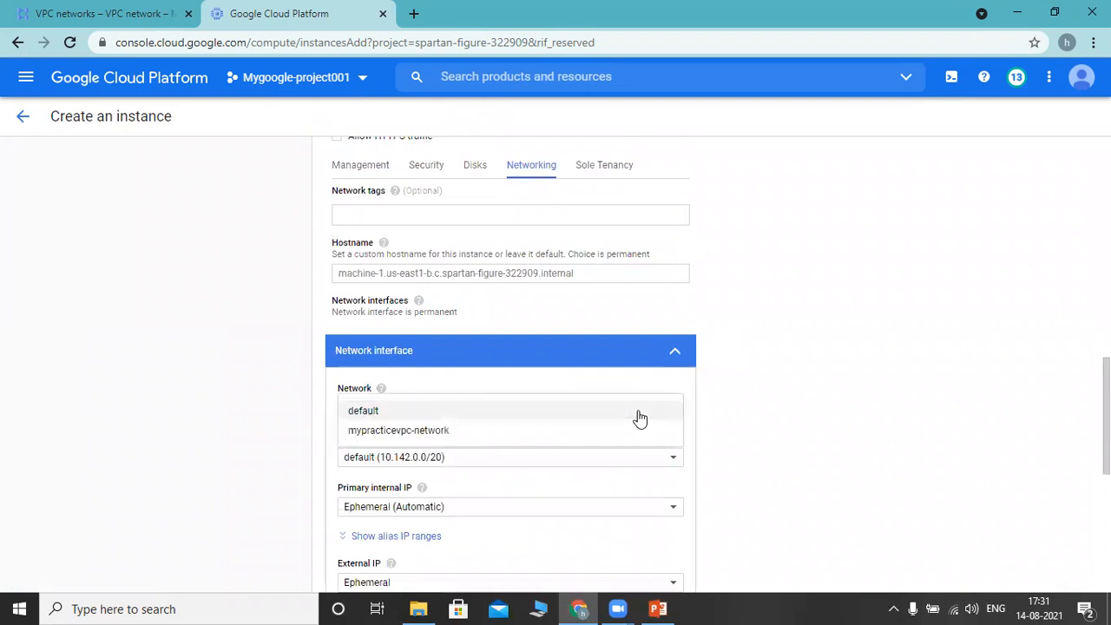
left_click(435, 434)
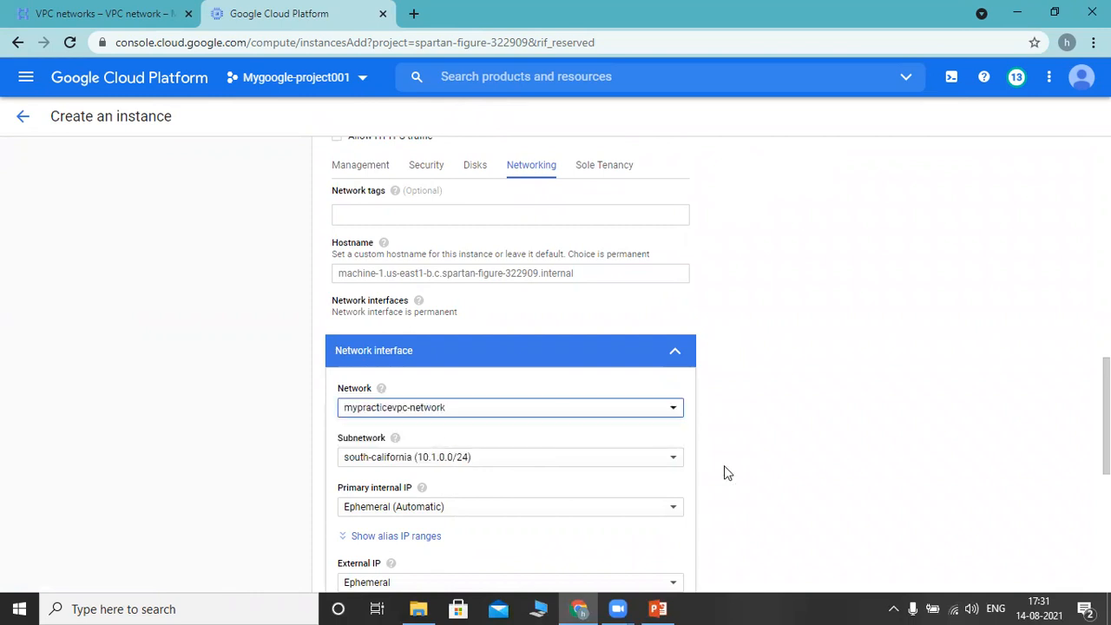
- Review the equivalent gcloud command for machine-1, then create the instance
scroll(556, 364, "down", 3)
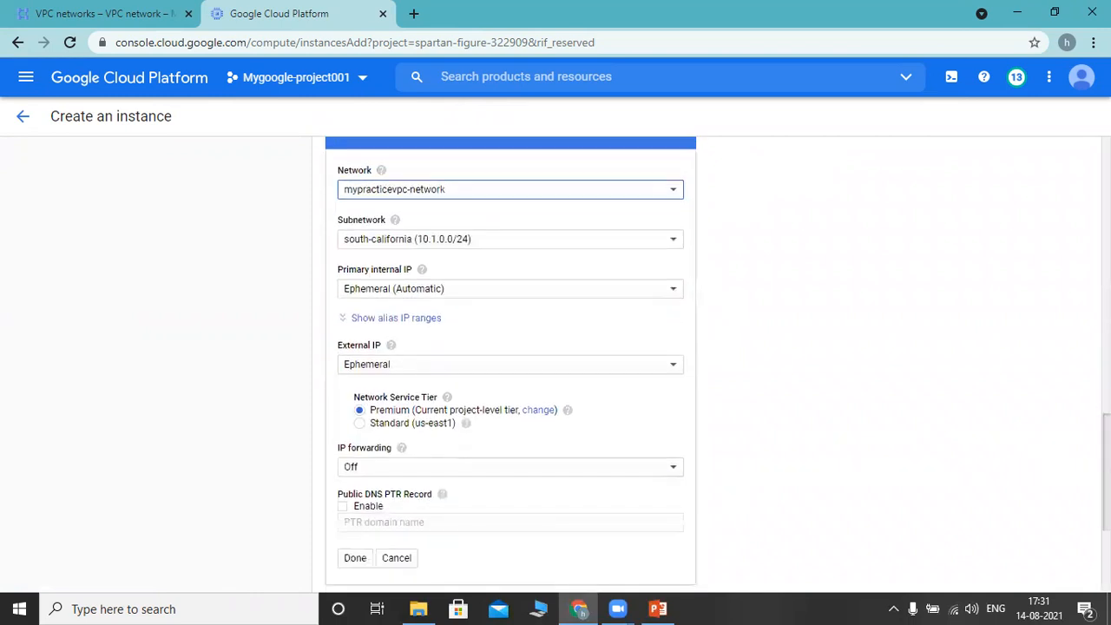
scroll(950, 496, "down", 3)
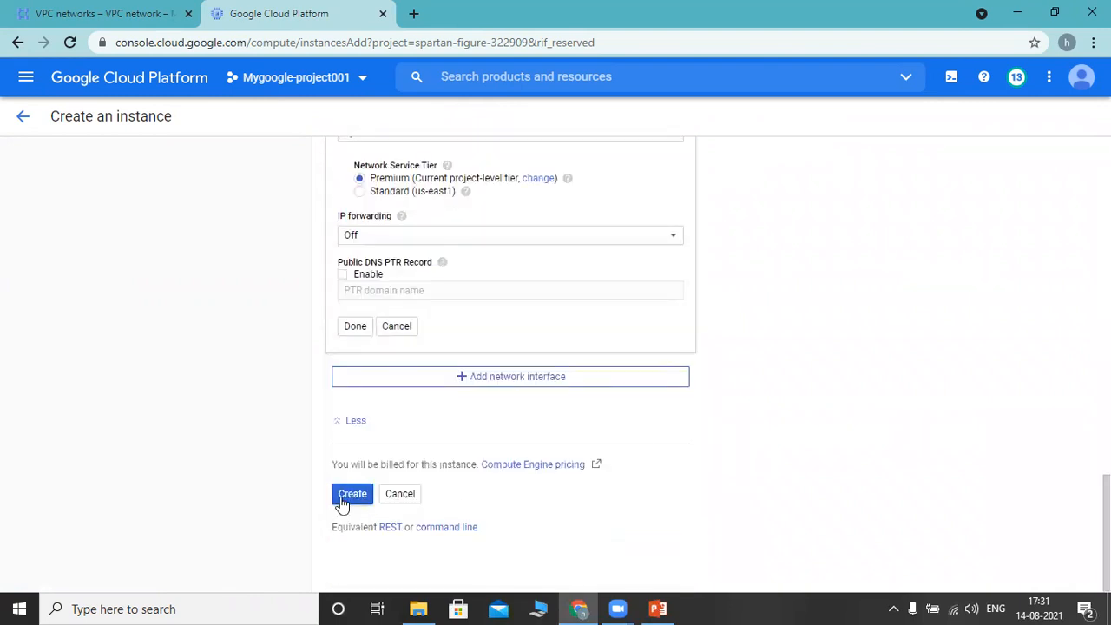
left_click(463, 529)
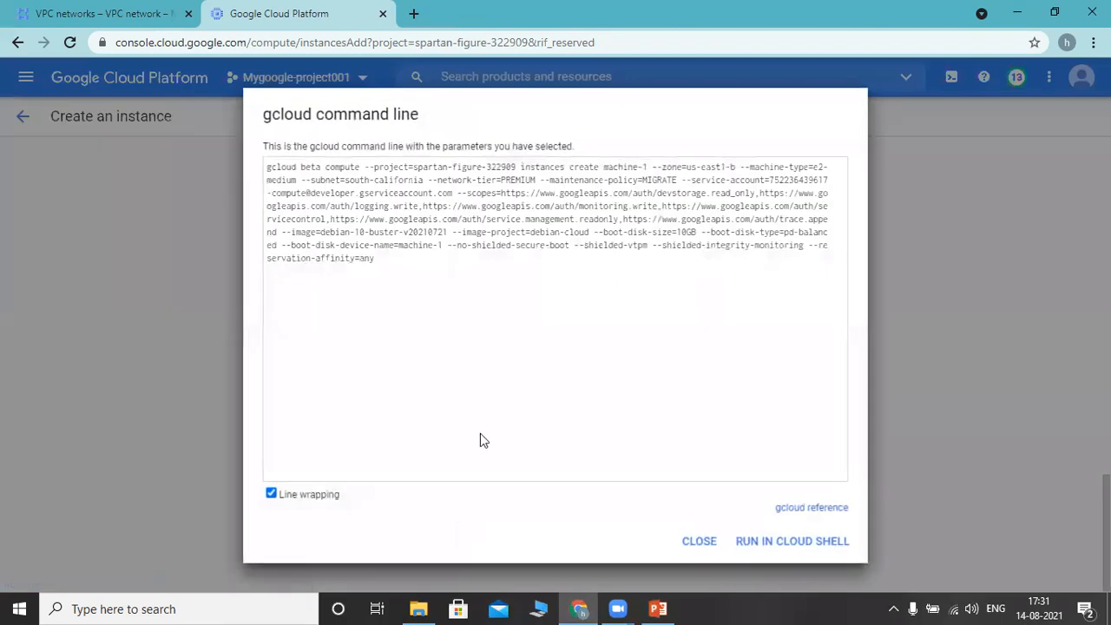
left_click(700, 542)
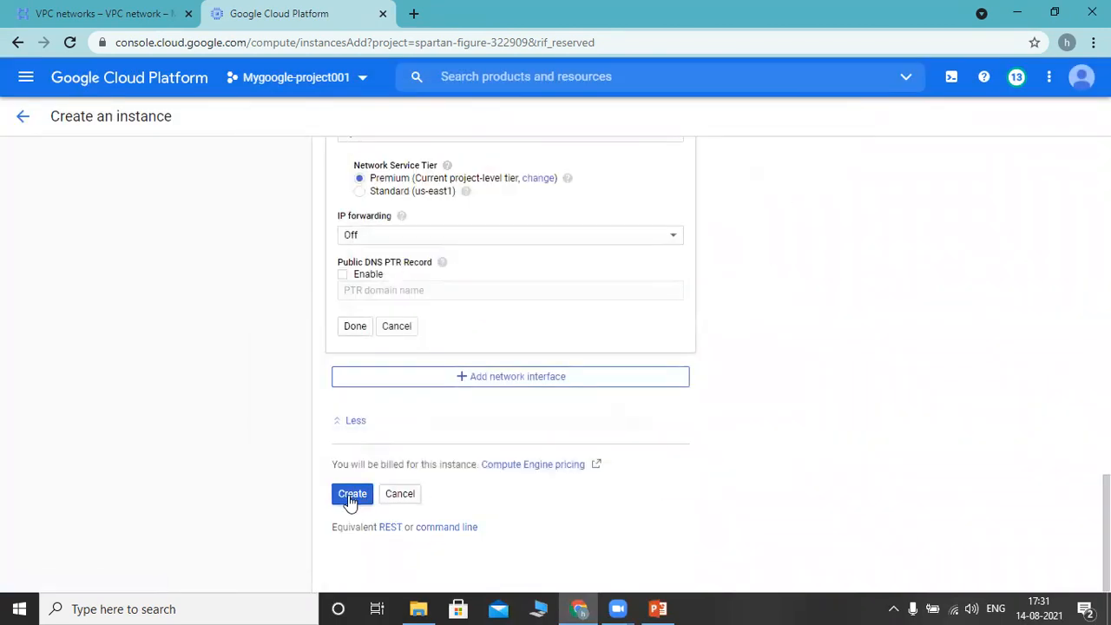
left_click(350, 498)
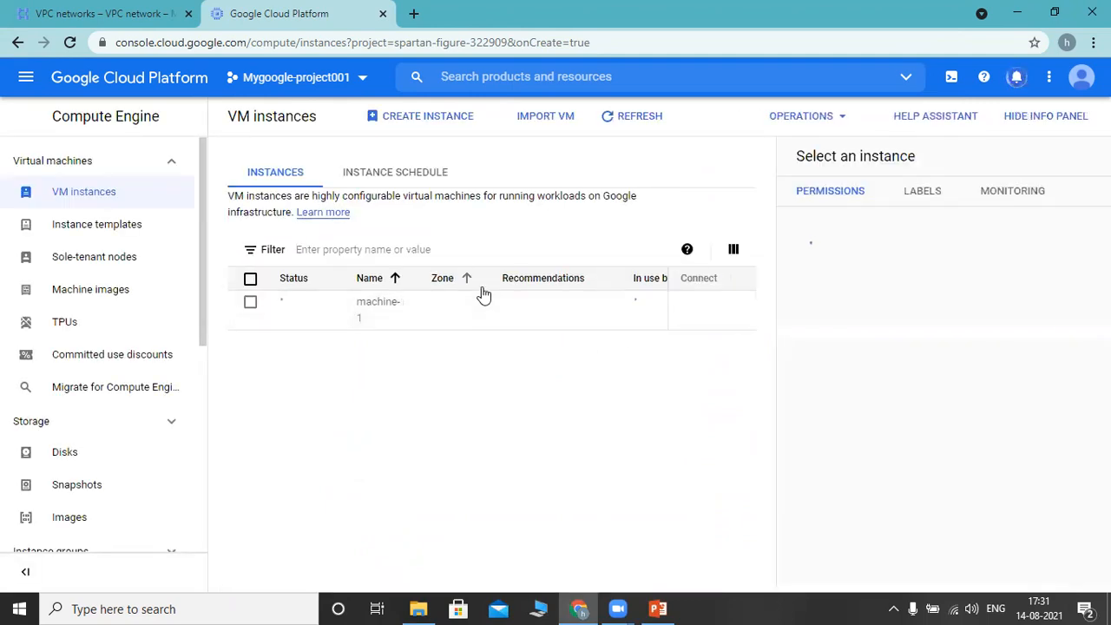
- Start a new VM instance named machine-2 and set its region to europe-west2 (London)
left_click(437, 122)
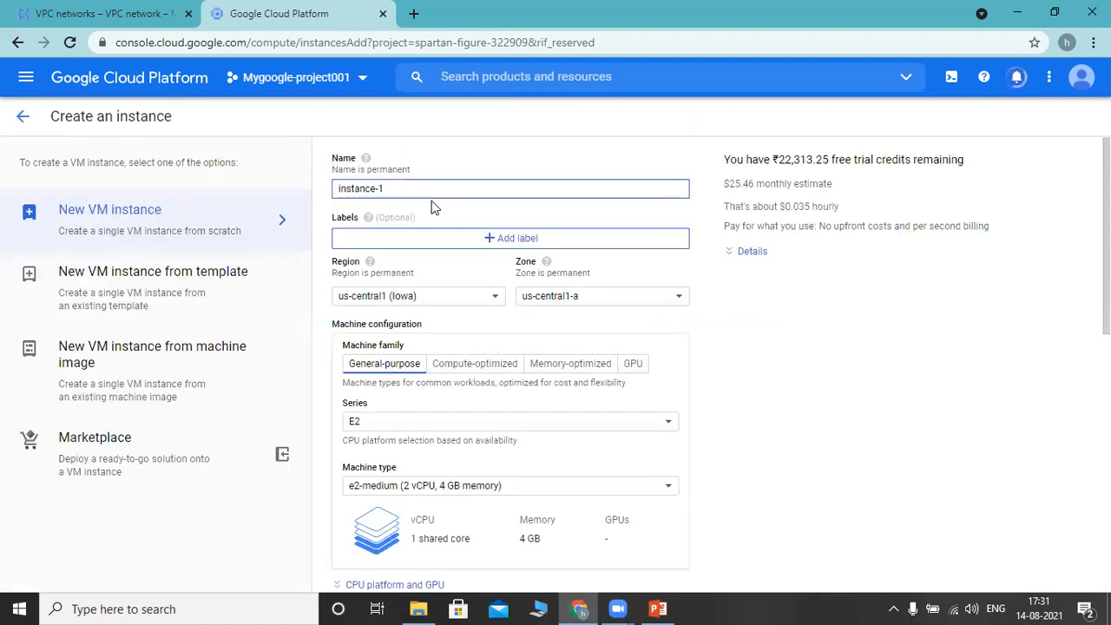
key("BackSpace")
key("BackSpace")
key("BackSpace")
key("BackSpace")
key("BackSpace")
key("BackSpace")
key("BackSpace")
key("BackSpace")
key("BackSpace")
key("BackSpace")
type("mac")
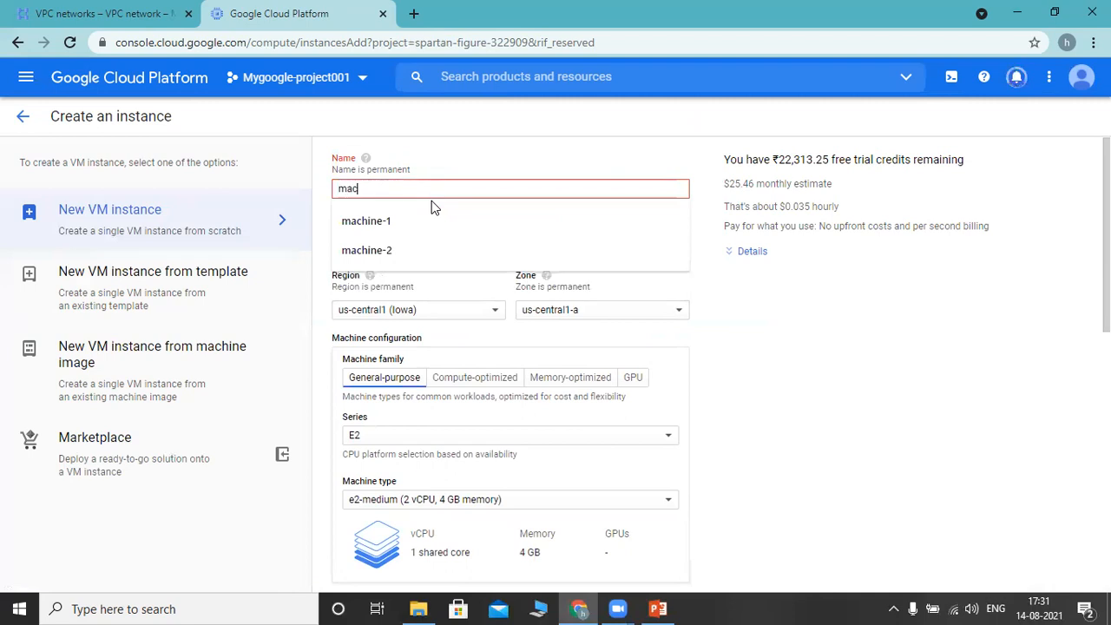
type("hine-2")
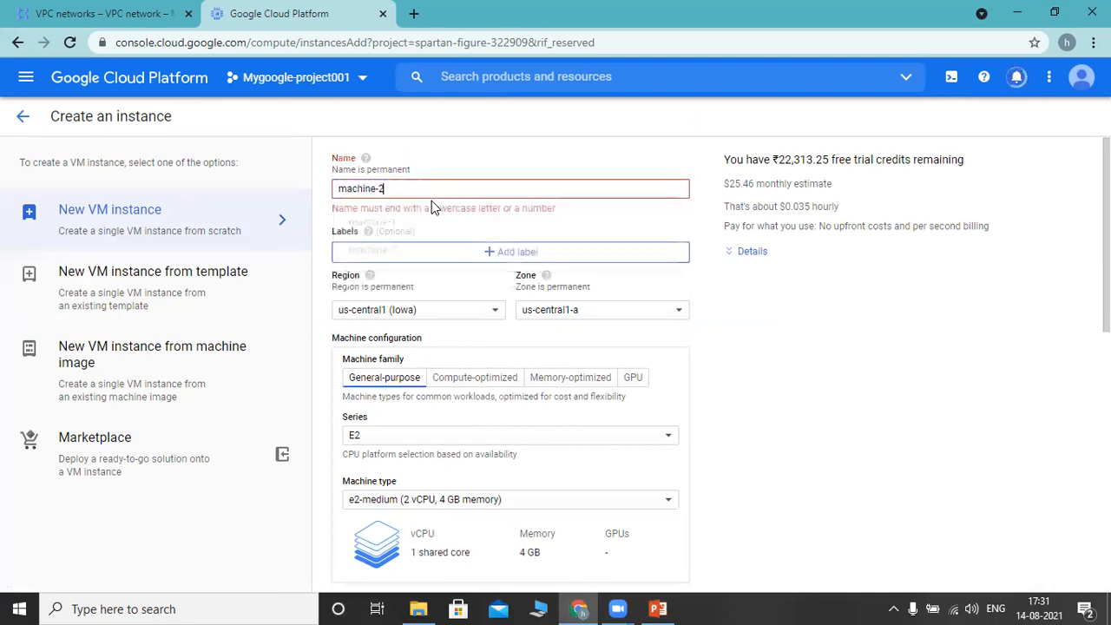
scroll(541, 203, "down", 1)
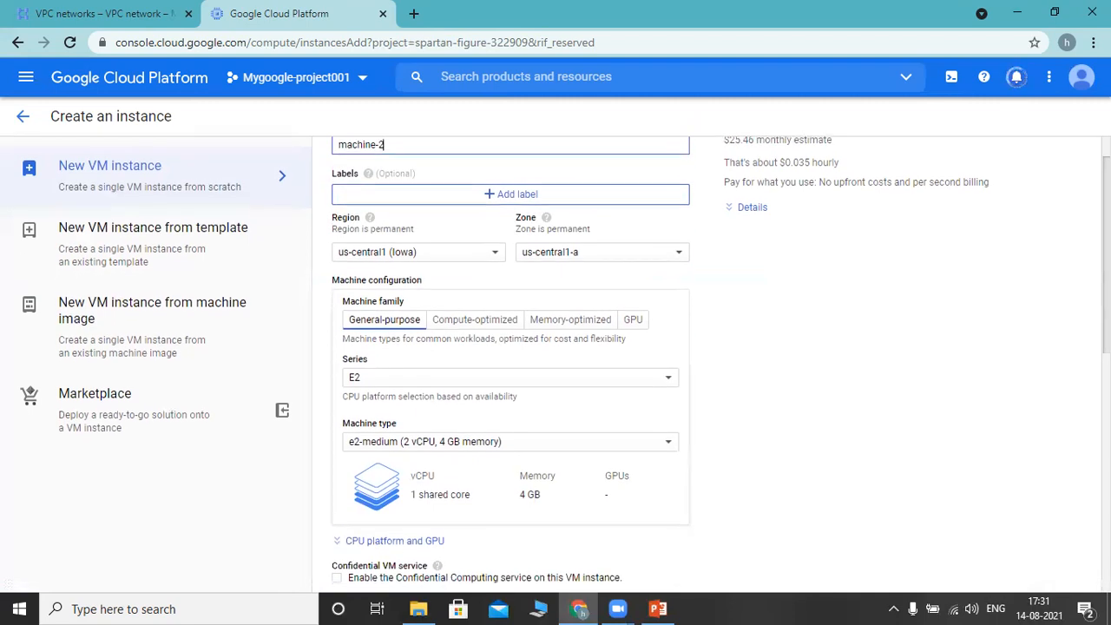
left_click(494, 255)
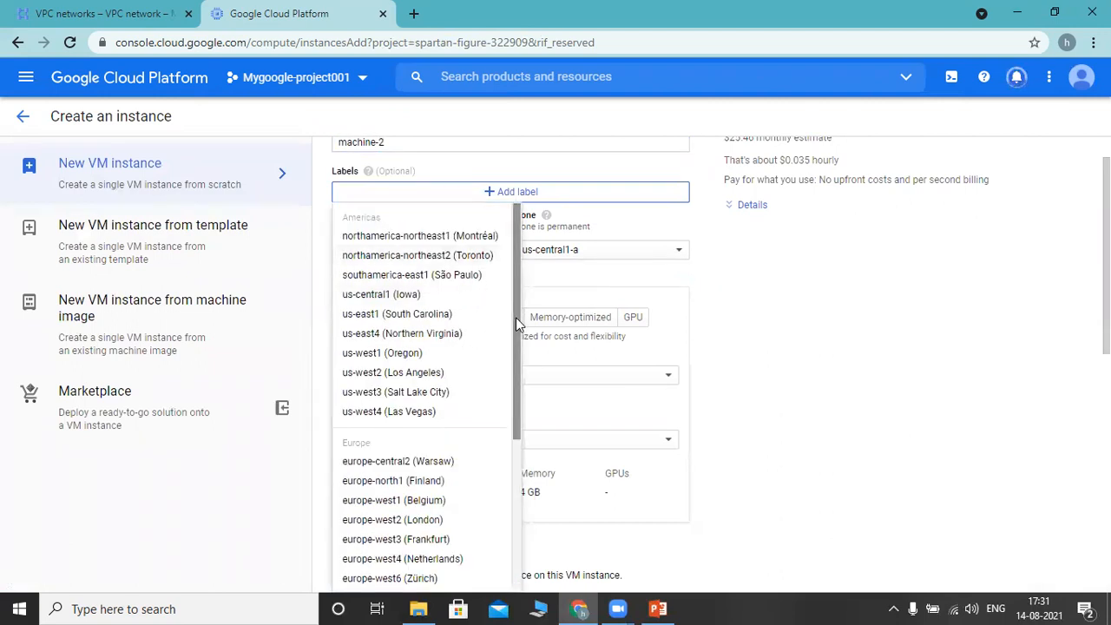
left_click(406, 521)
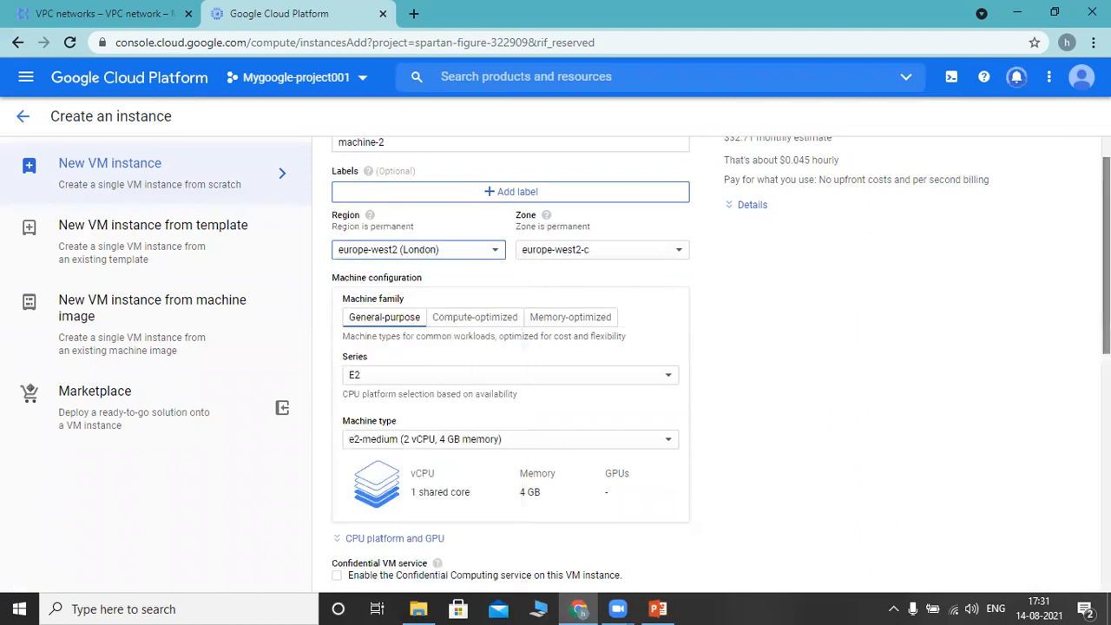
- Edit machine-2's default network interface in the networking settings to use the mypracticevpc-network network
scroll(511, 364, "down", 6)
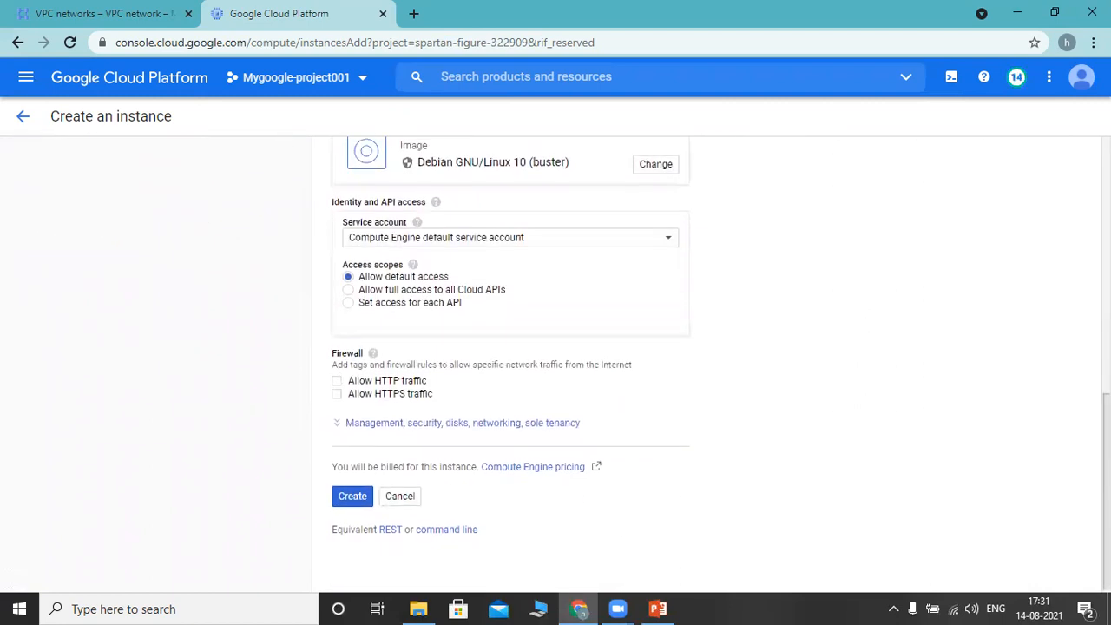
left_click(458, 427)
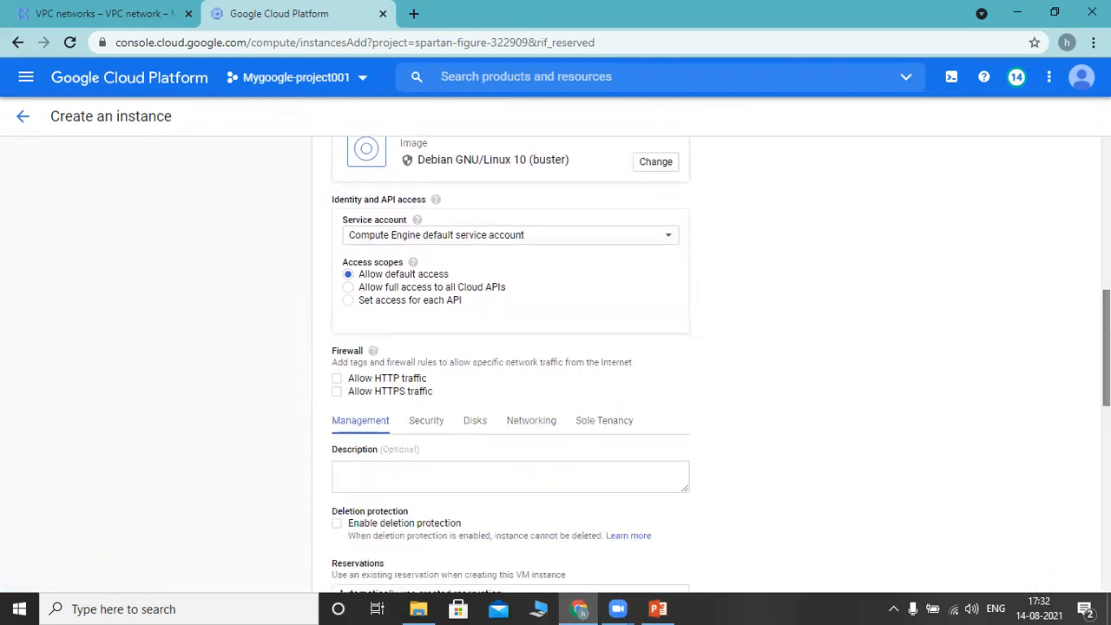
scroll(660, 327, "down", 3)
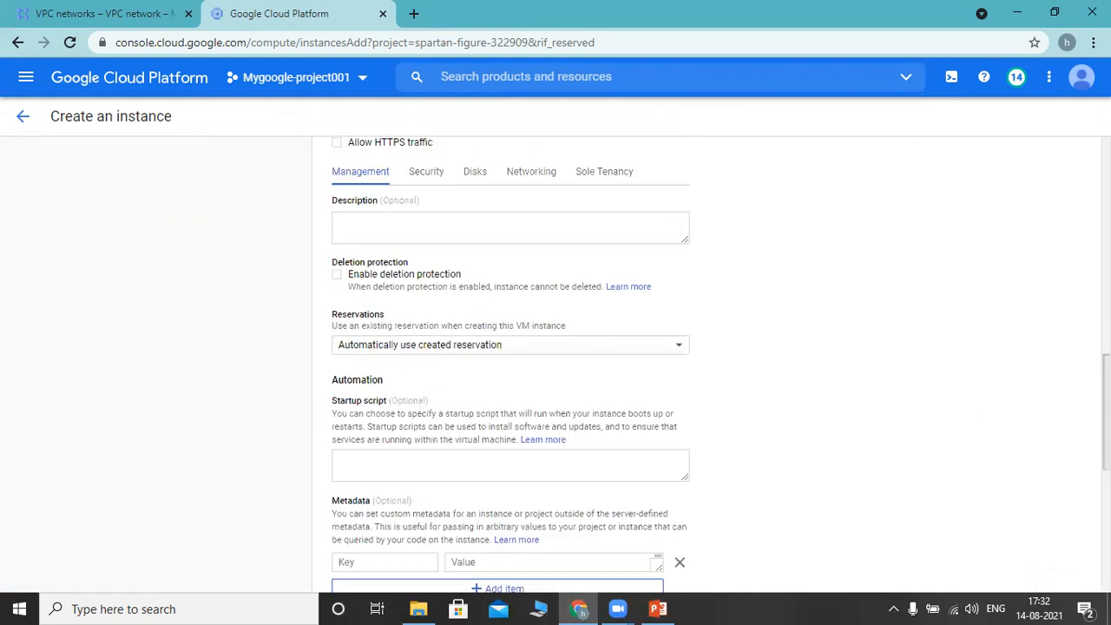
left_click(540, 175)
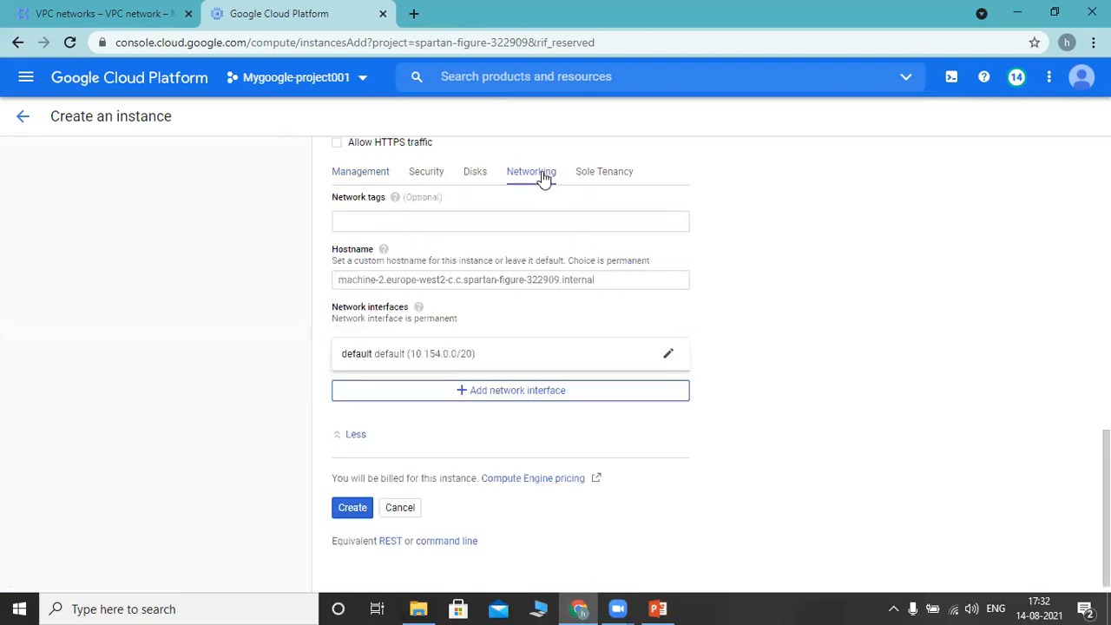
left_click(669, 355)
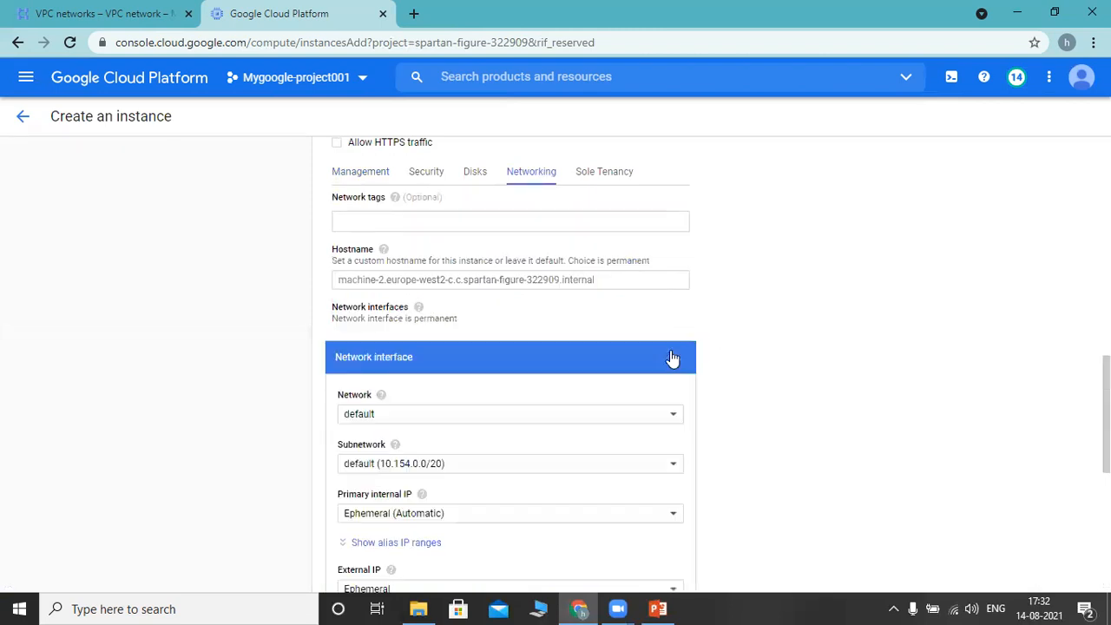
left_click(598, 415)
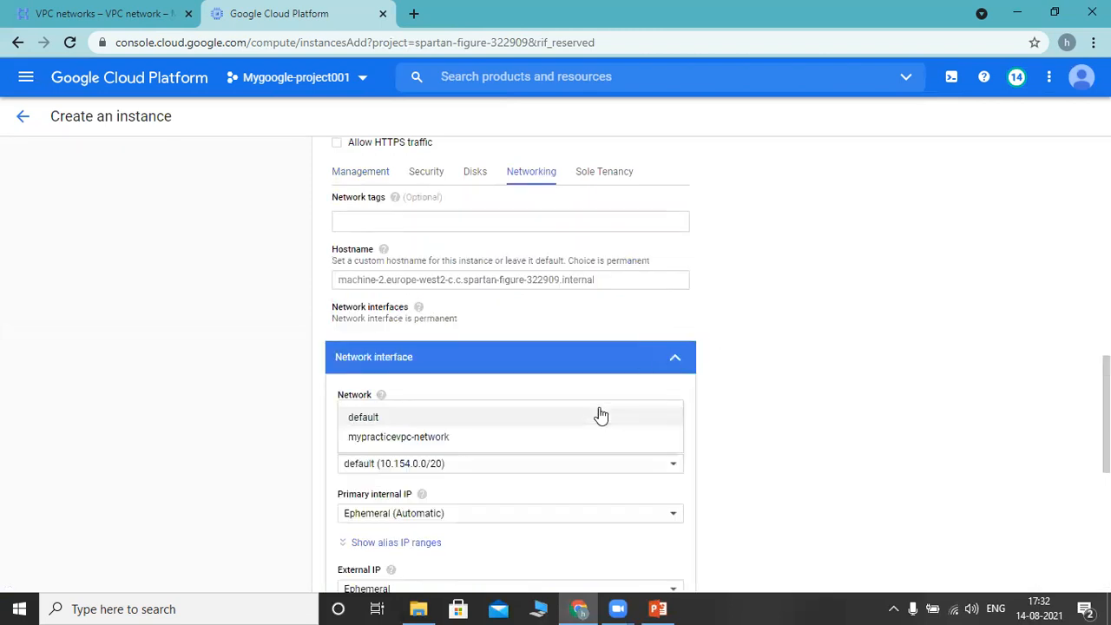
left_click(421, 439)
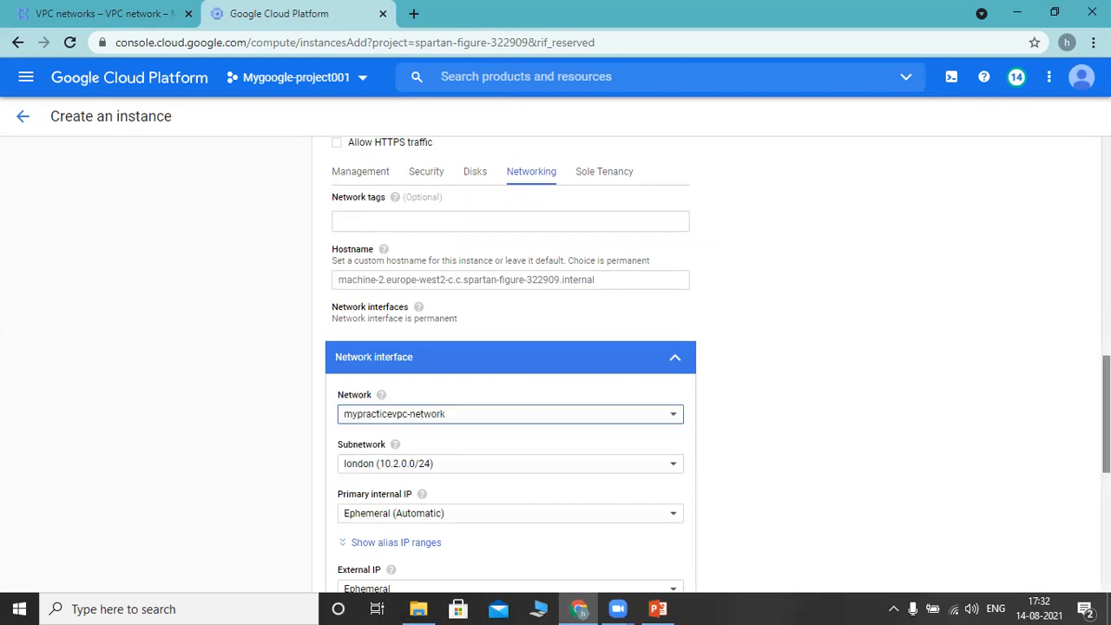
- Create machine-2 by running its equivalent gcloud command in Cloud Shell and authorizing the API call
scroll(511, 365, "down", 5)
scroll(510, 364, "down", 1)
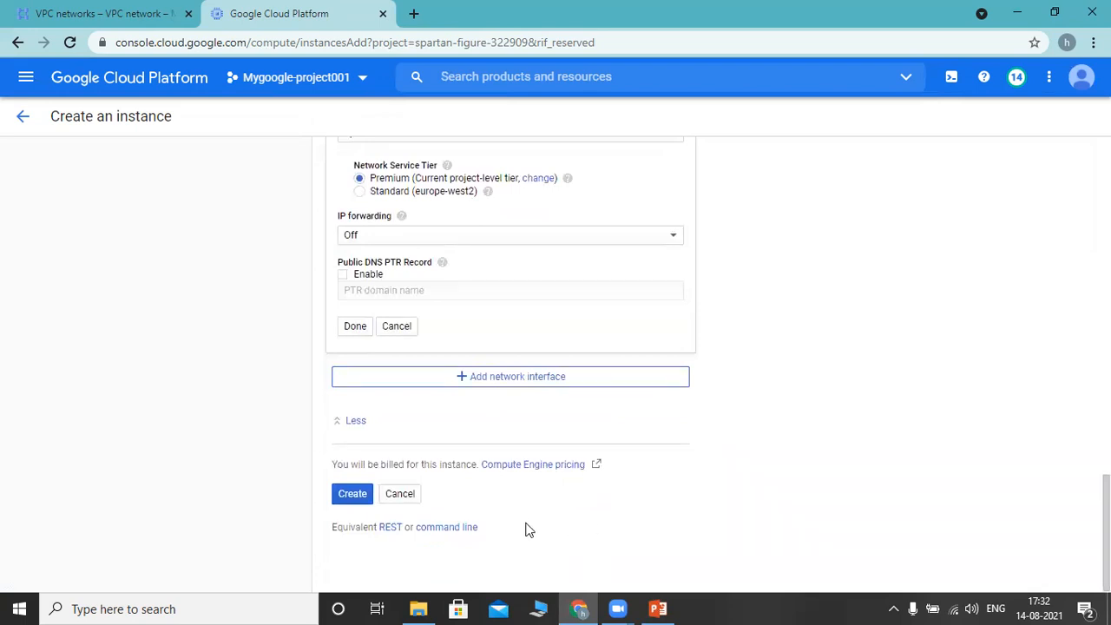
left_click(455, 530)
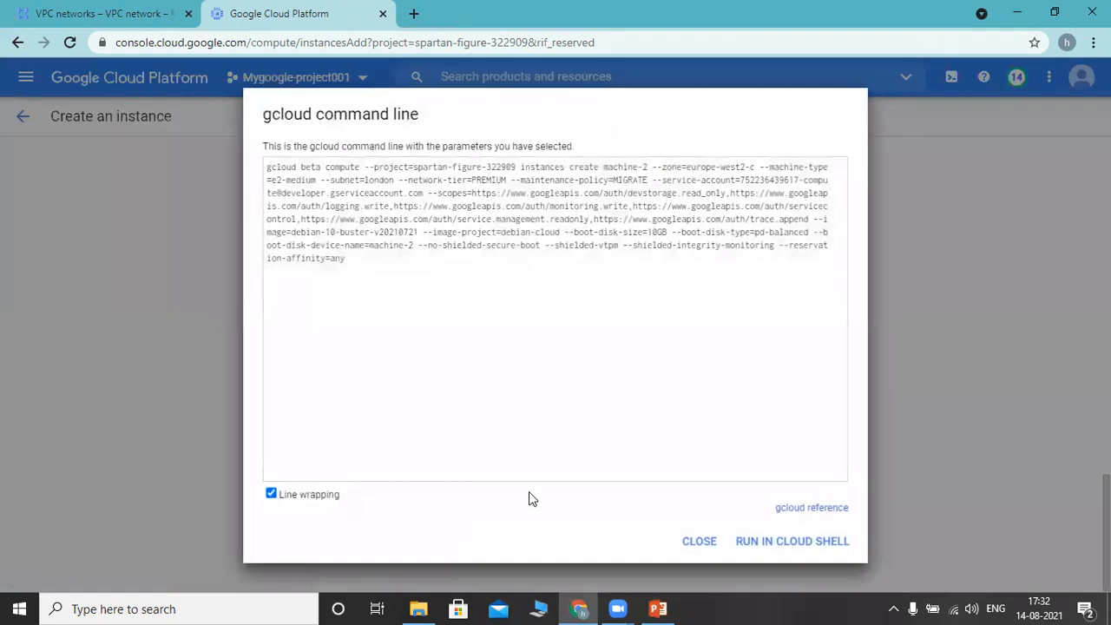
left_click(793, 542)
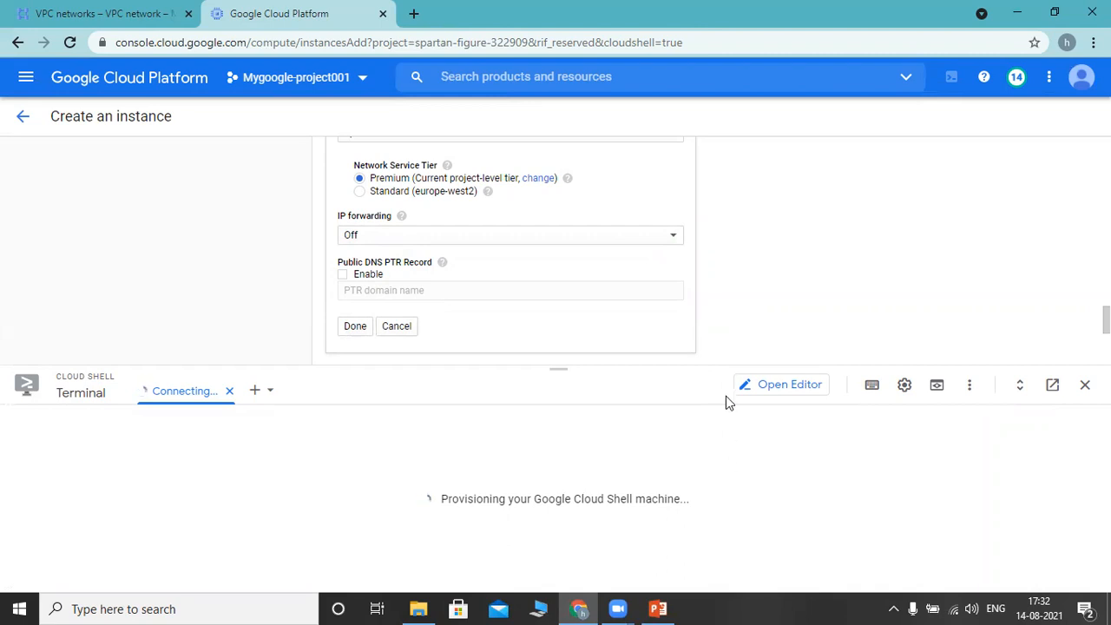
left_click_drag(726, 365, 755, 141)
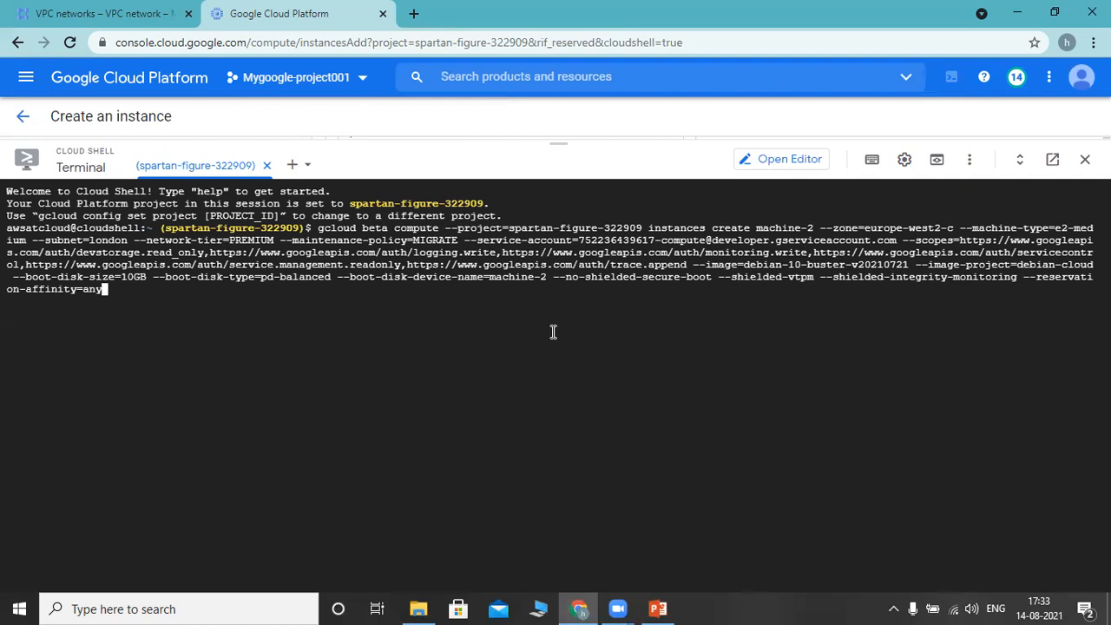
key("Return")
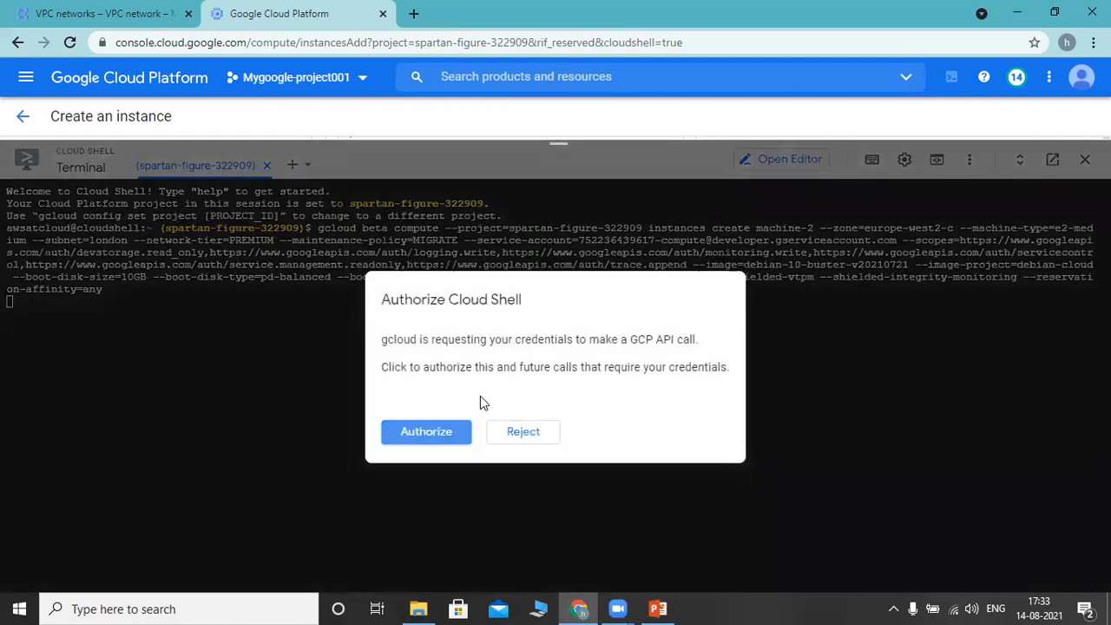
left_click(444, 437)
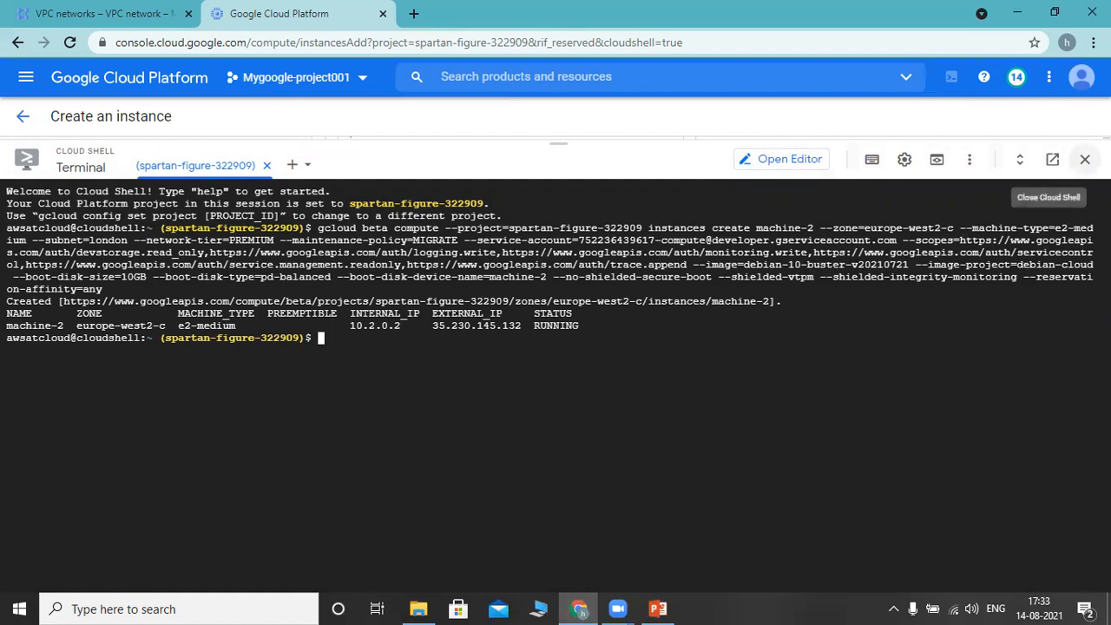
- Close Cloud Shell and return to the VM instances list to check the internal and external IPs of both machines
left_click(1085, 159)
scroll(511, 364, "up", 15)
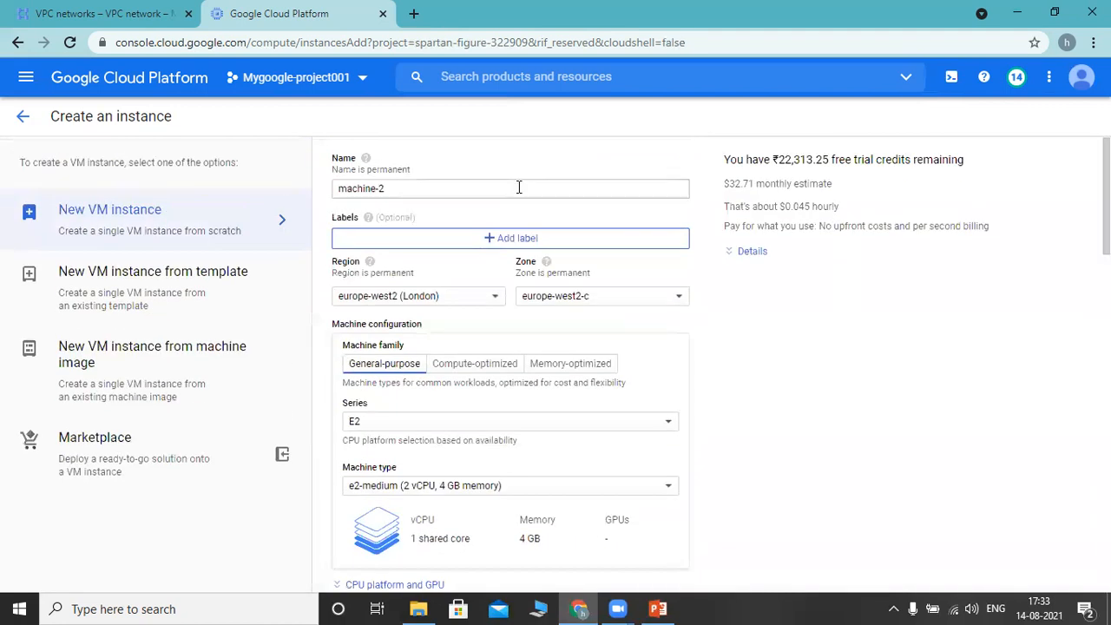
left_click(24, 117)
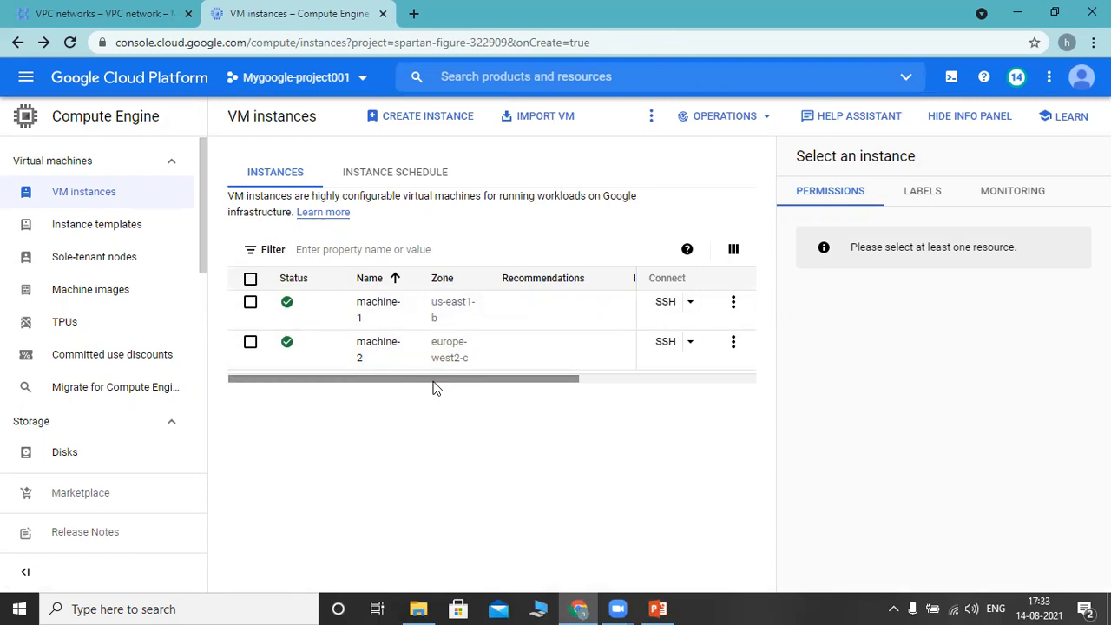
left_click_drag(443, 380, 640, 383)
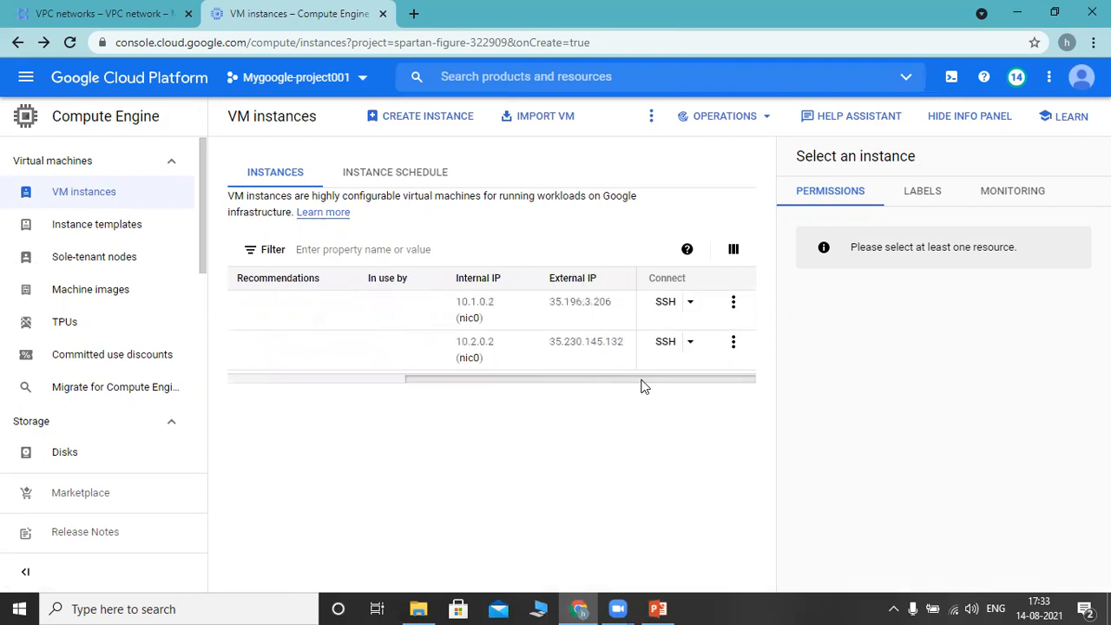
- Open an SSH session to machine-1 in a browser window and minimise that window
left_click(691, 304)
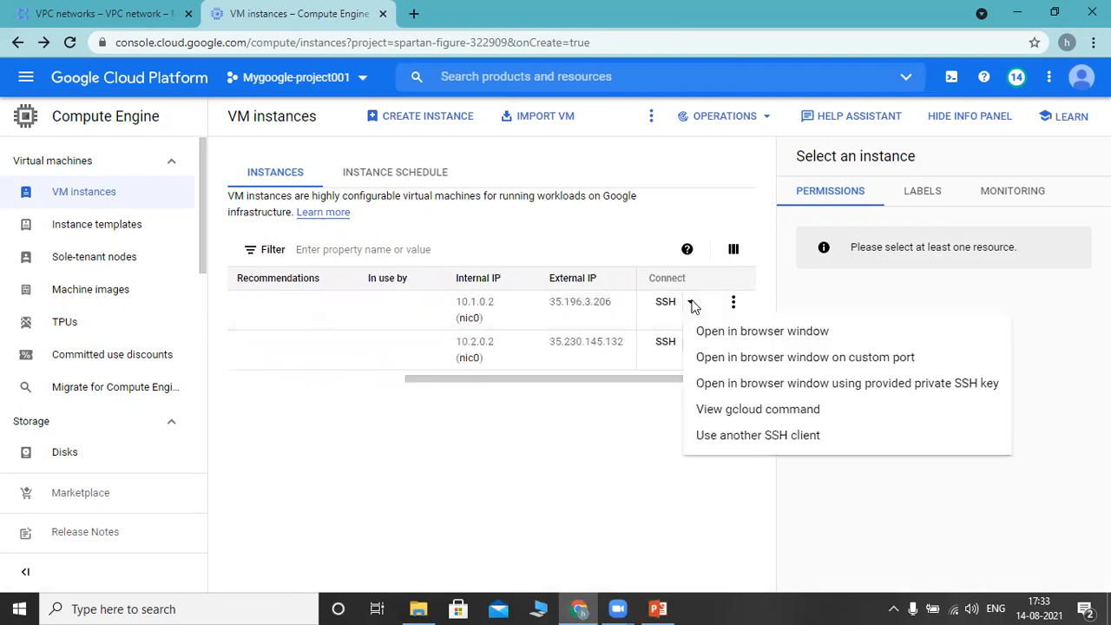
left_click(738, 333)
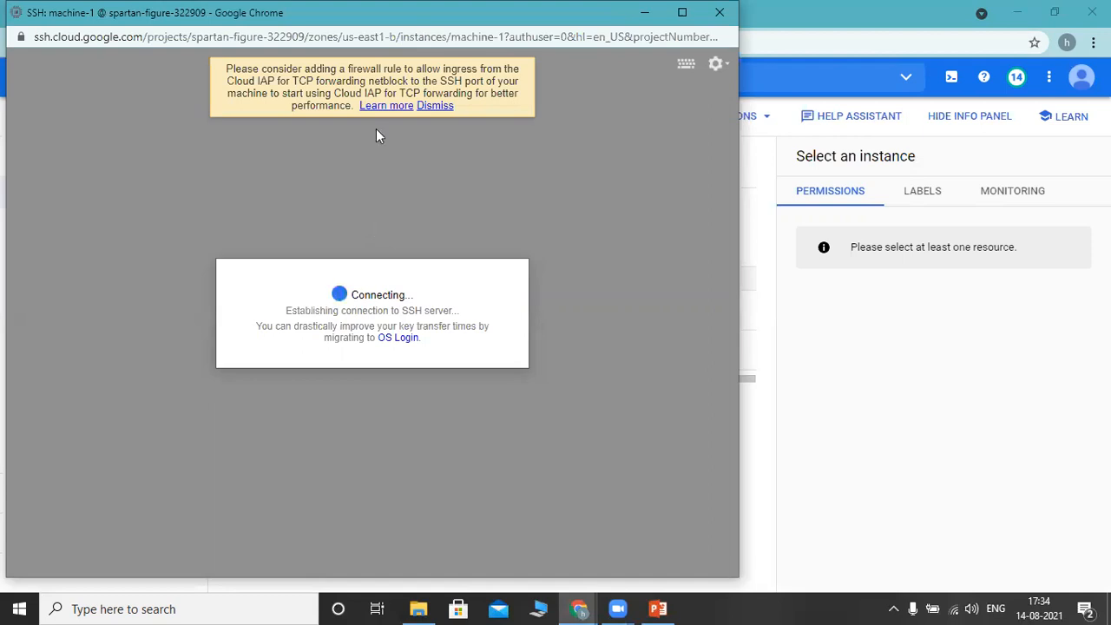
left_click_drag(562, 14, 618, 62)
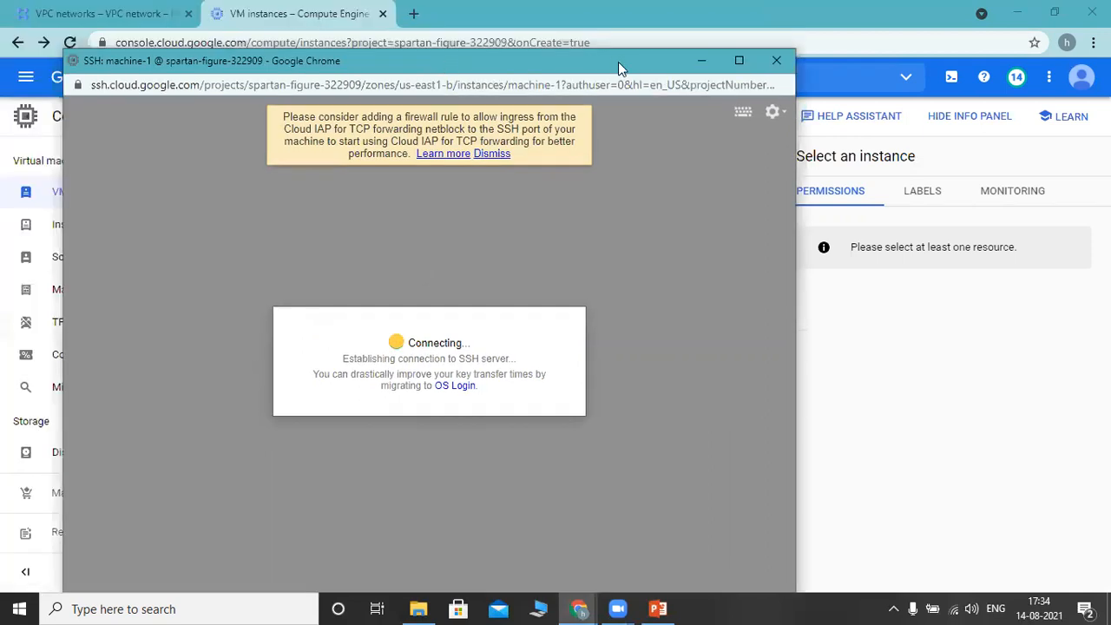
left_click(703, 61)
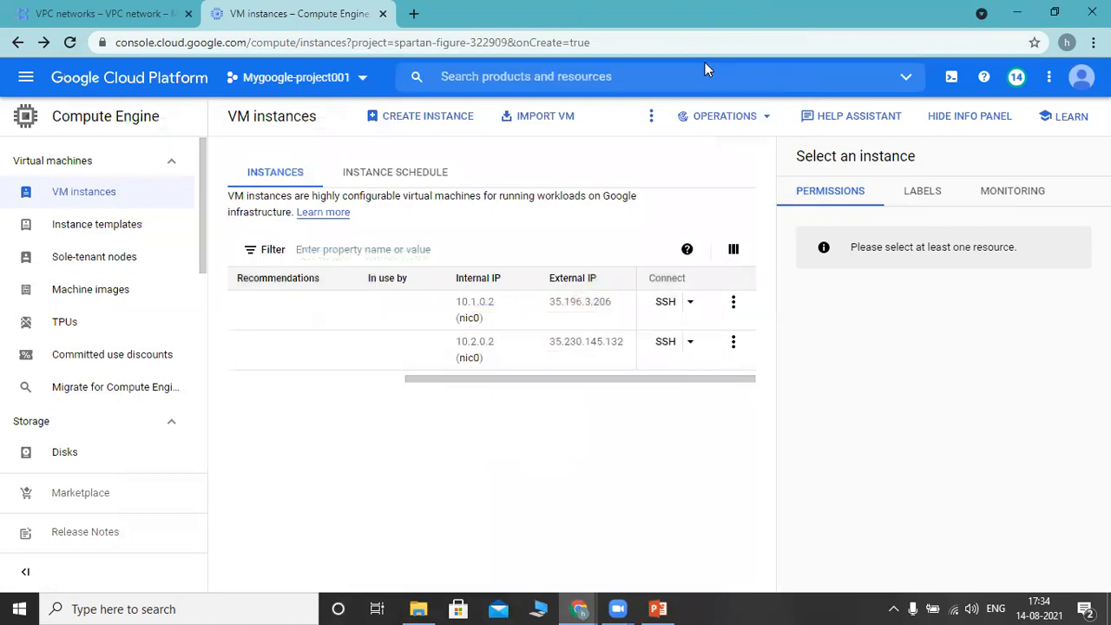
- Check the details of mypracticevpc-network and examine which networks the project's existing firewall rules cover
left_click(87, 9)
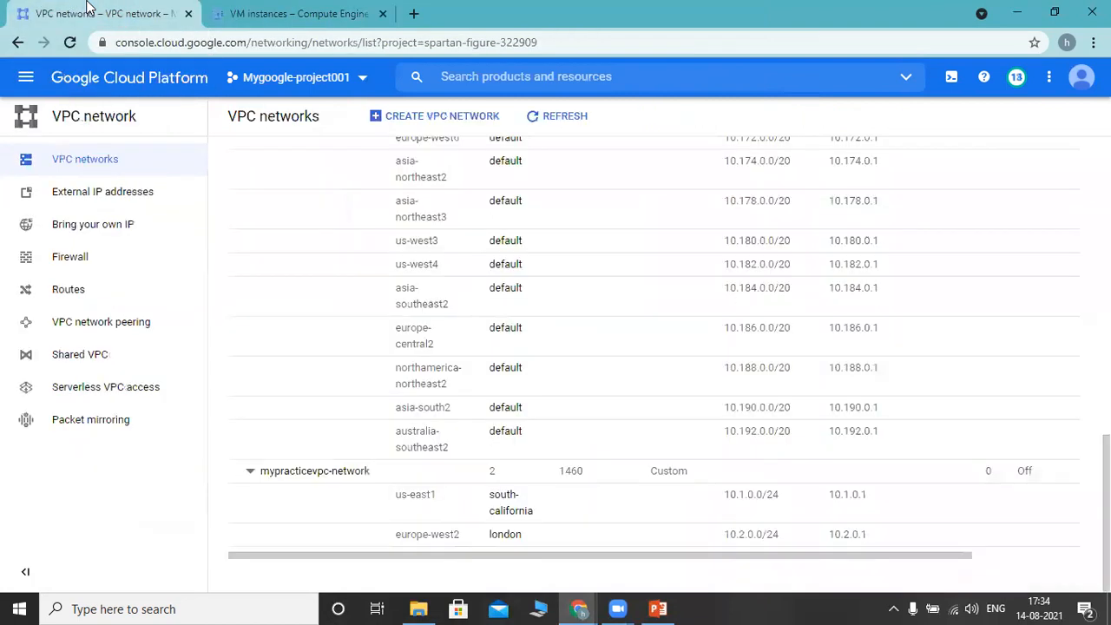
left_click(302, 474)
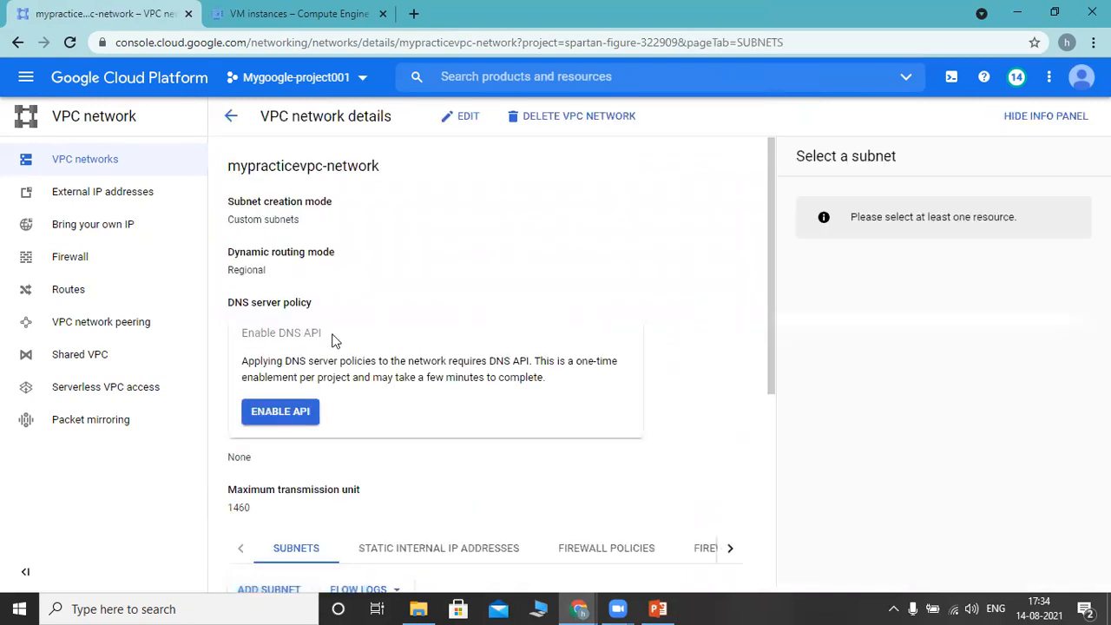
left_click(76, 261)
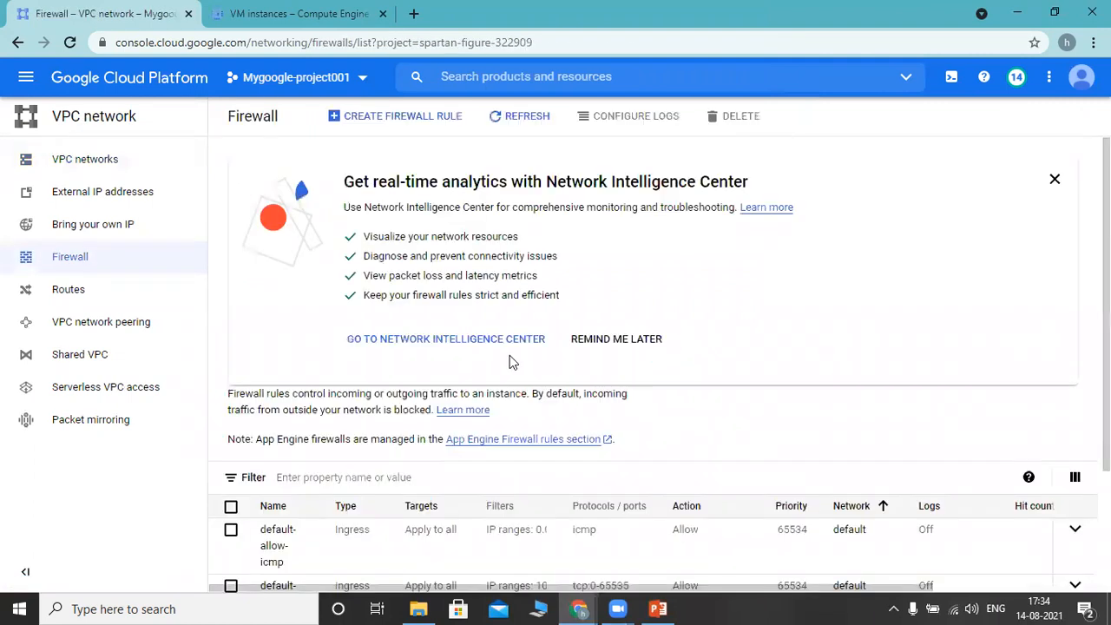
scroll(925, 337, "down", 2)
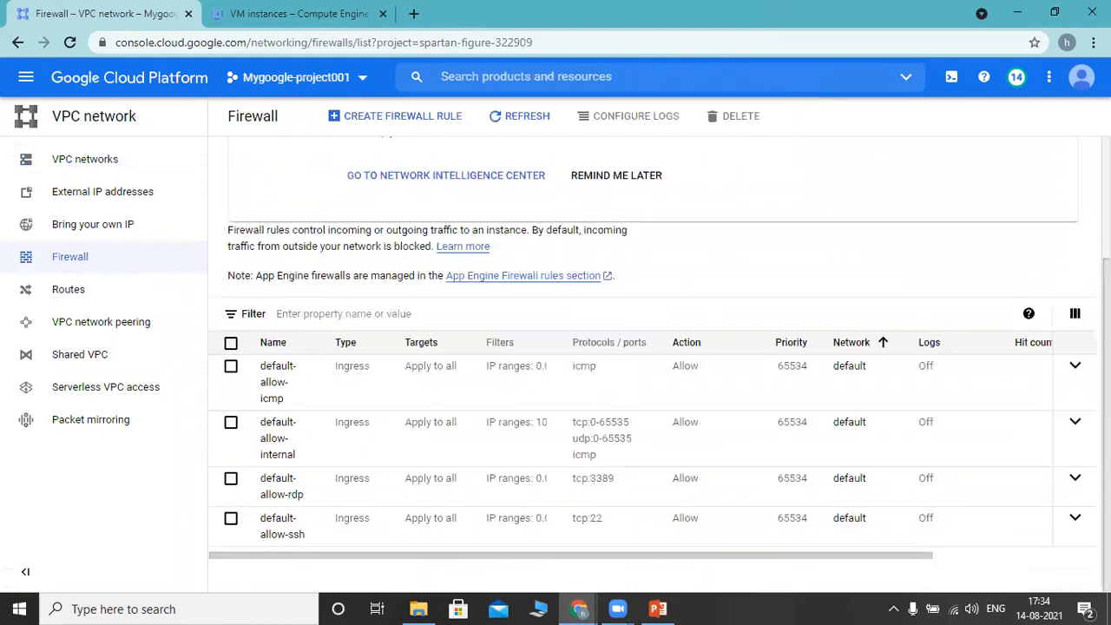
scroll(652, 348, "up", 2)
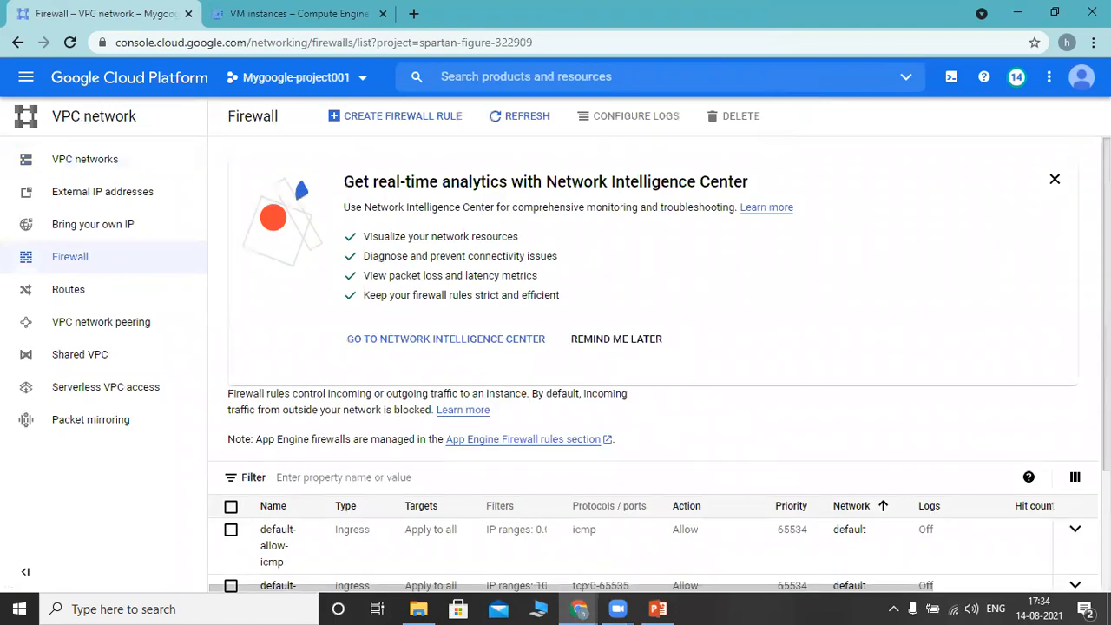
- Start a new firewall rule and name it mypracticevpc-firewall
left_click(402, 119)
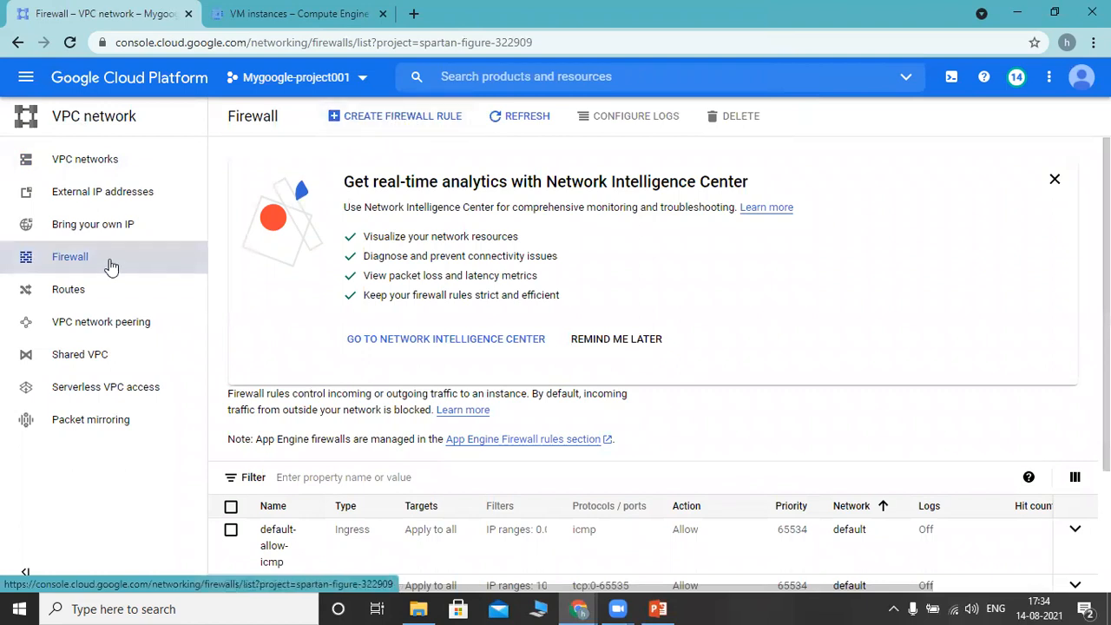
left_click(402, 121)
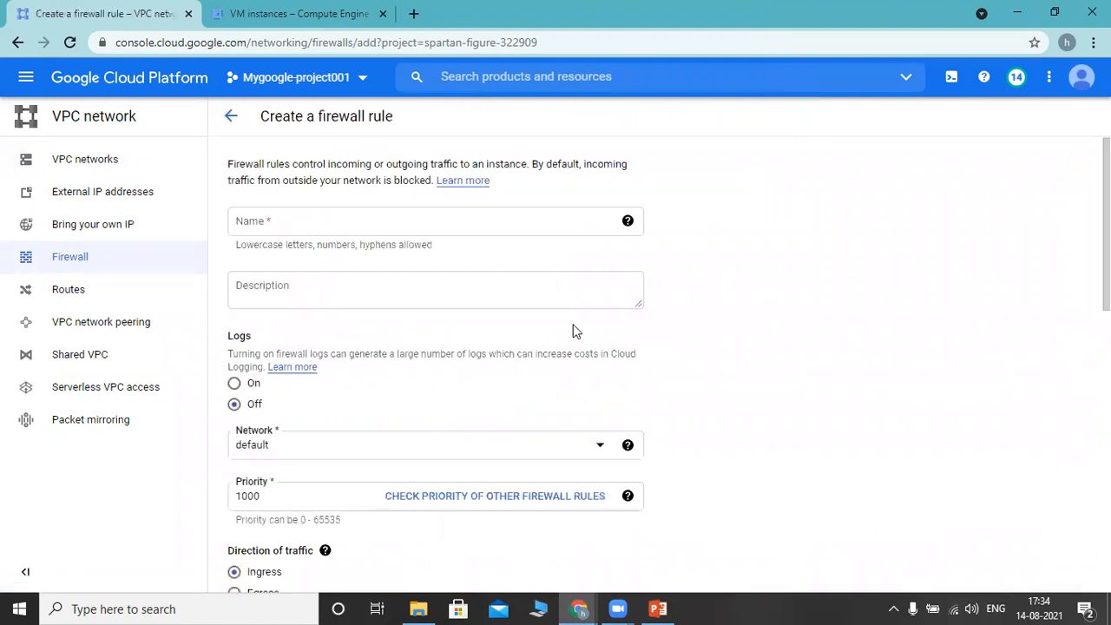
left_click(426, 226)
type("my")
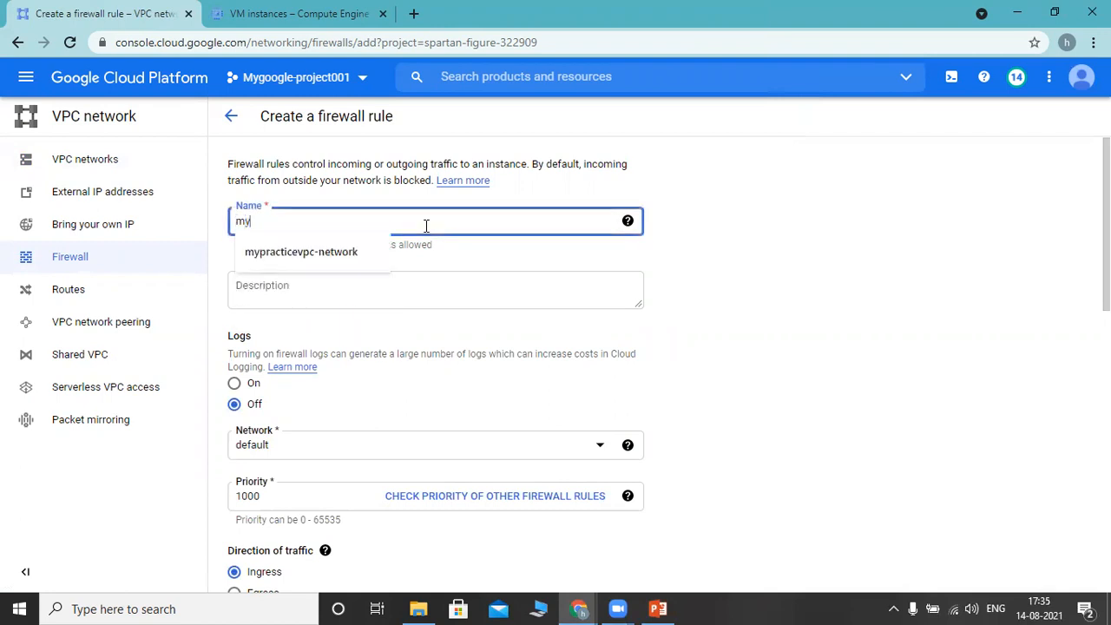
key("Down")
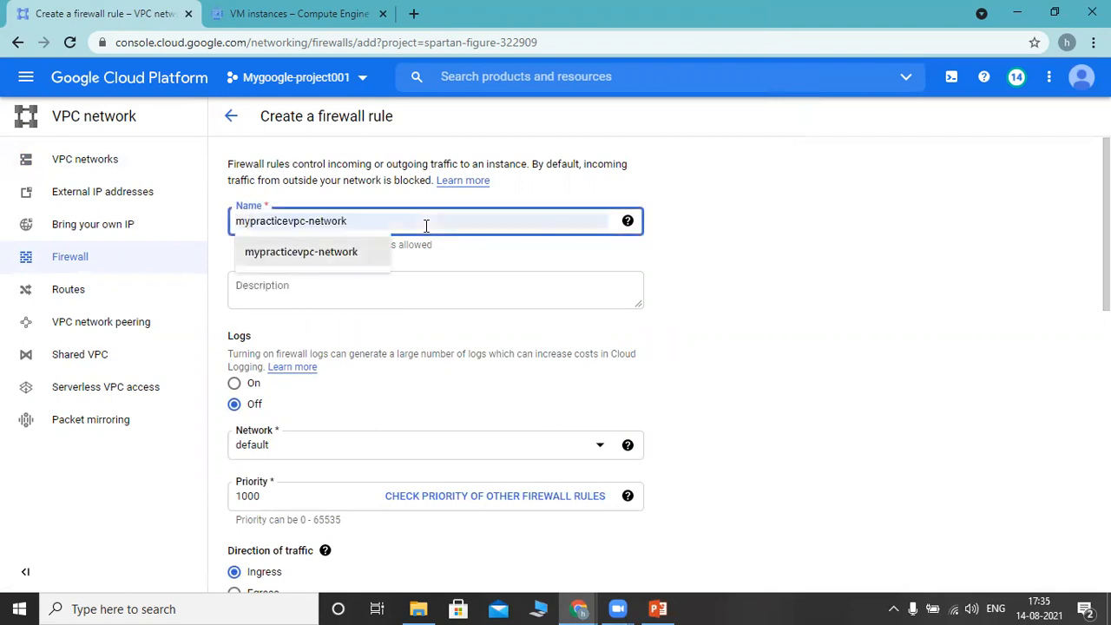
key("BackSpace")
key("BackSpace")
type("my")
key("Down")
key("Return")
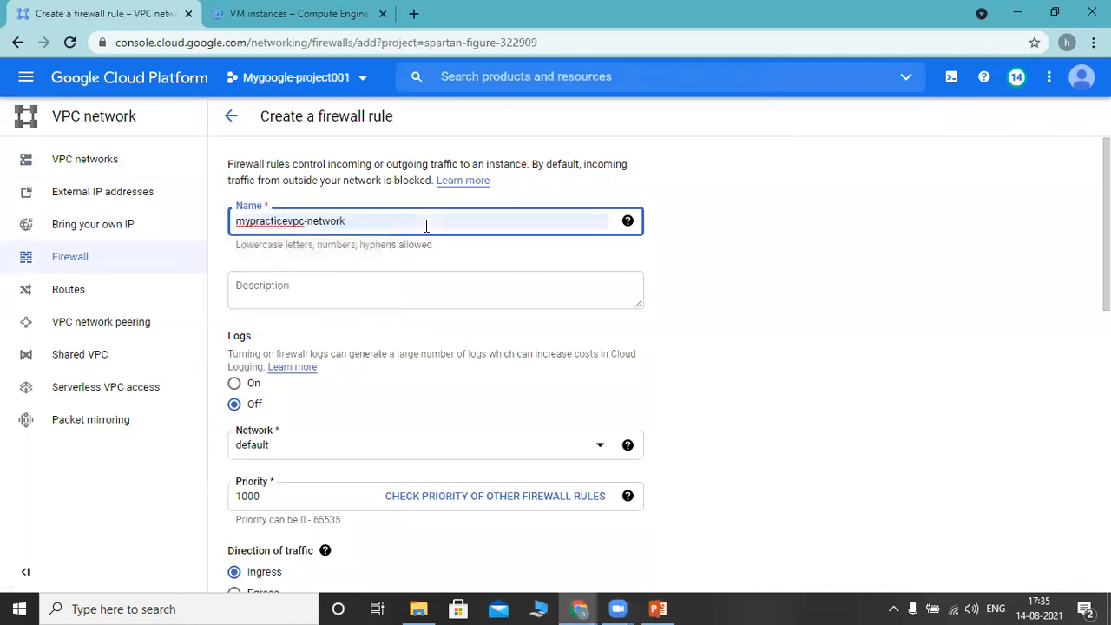
key("BackSpace")
key("BackSpace")
key("BackSpace")
key("BackSpace")
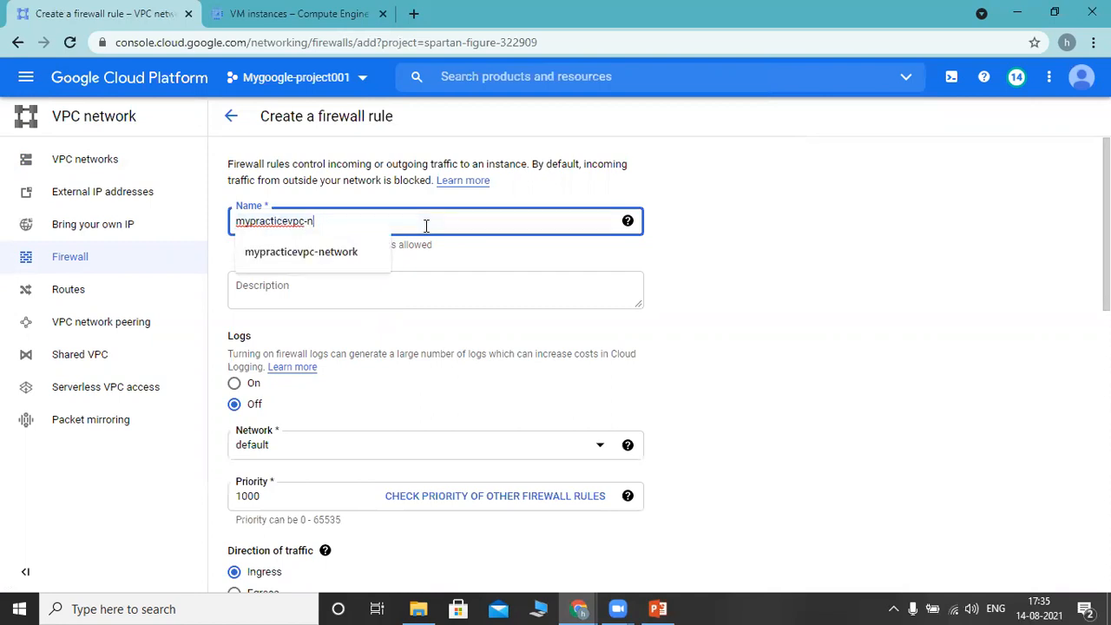
type("firewall")
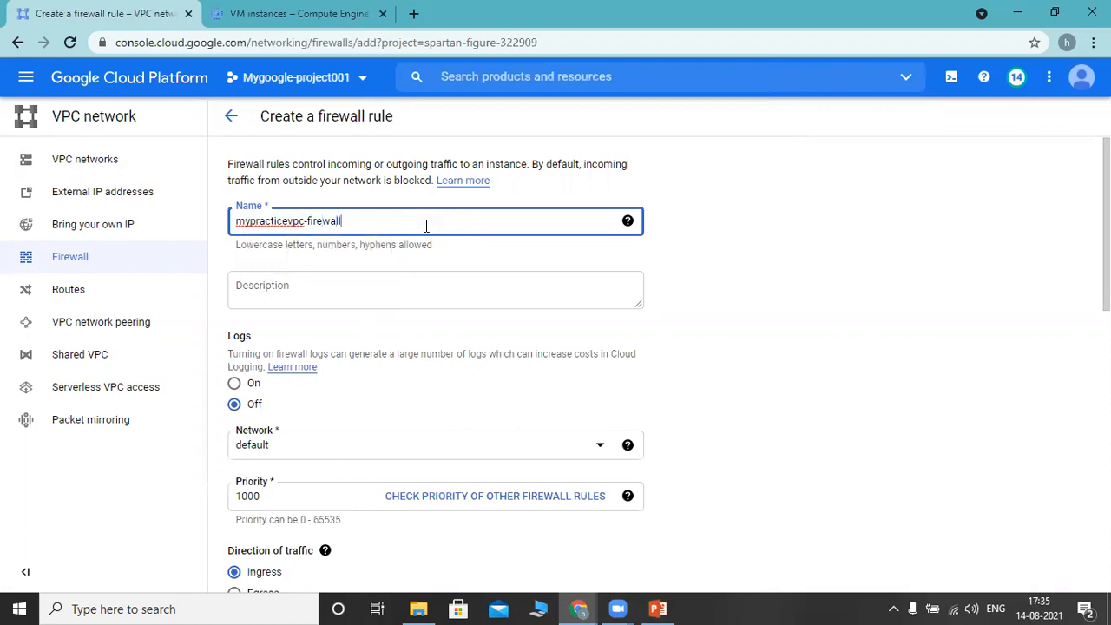
- Assign the firewall rule to the mypracticevpc-network network
scroll(1039, 236, "down", 2)
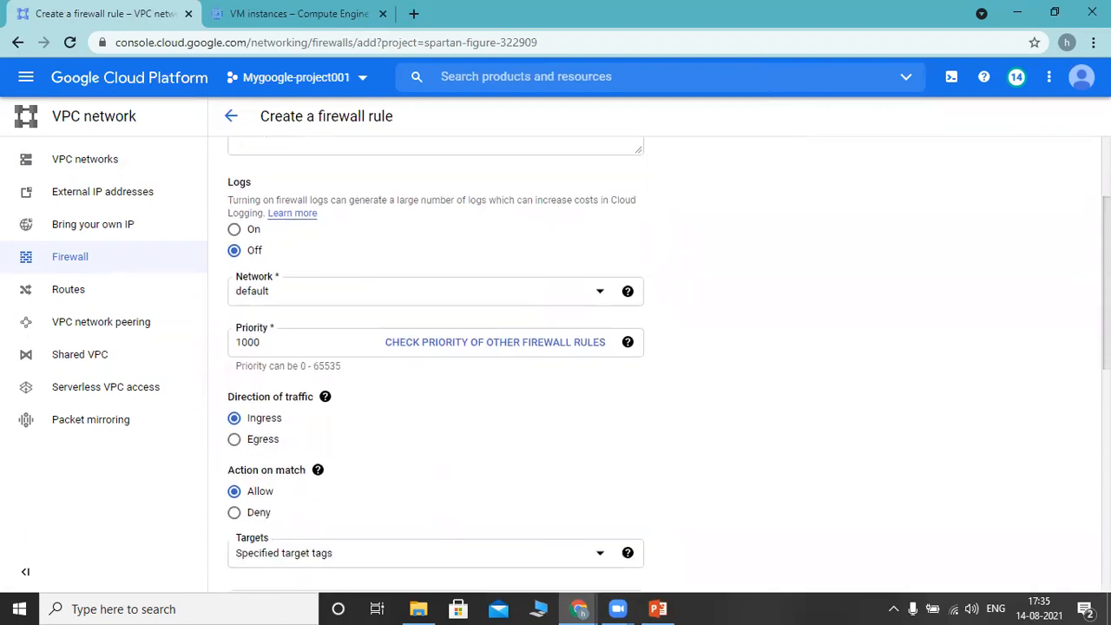
scroll(703, 300, "down", 1)
left_click(573, 278)
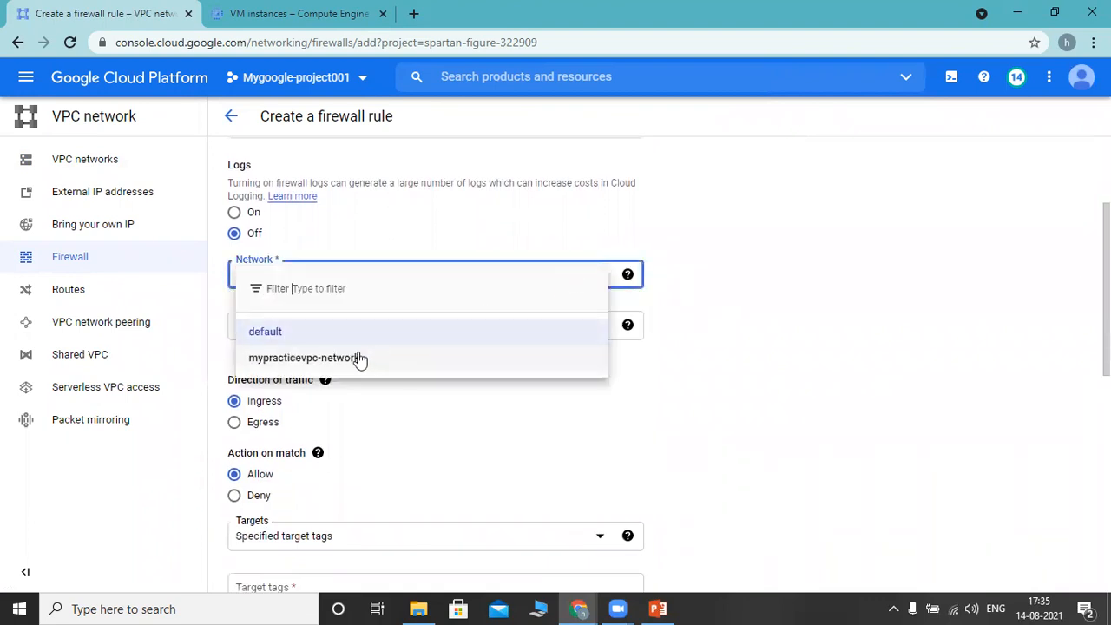
left_click(361, 357)
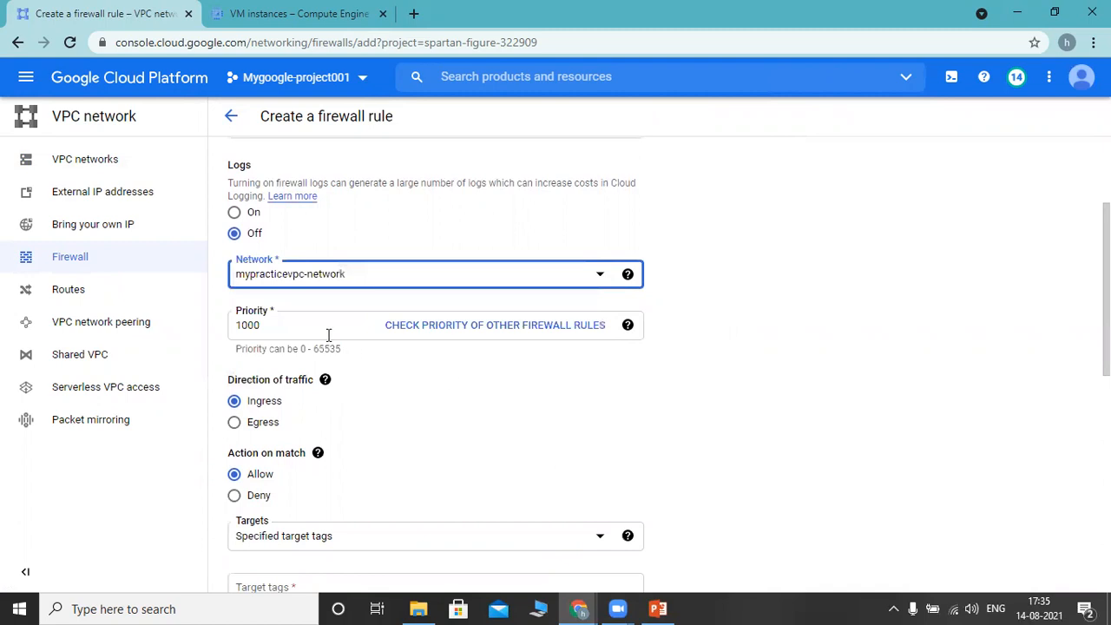
- Set the firewall rule's targets to all instances in the network
scroll(955, 334, "down", 1)
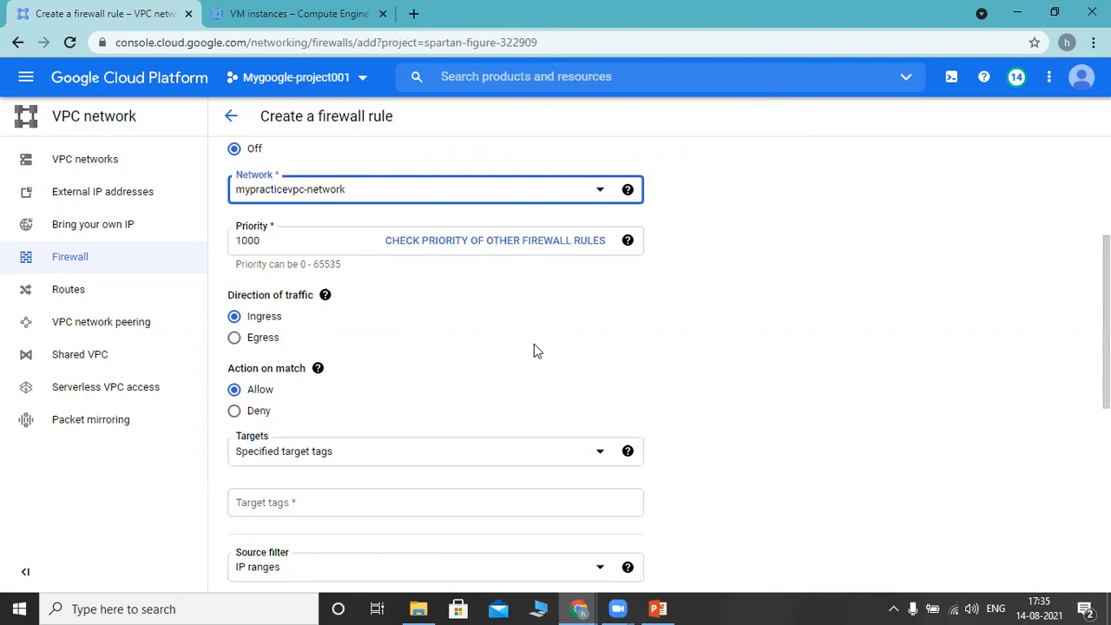
scroll(565, 251, "down", 1)
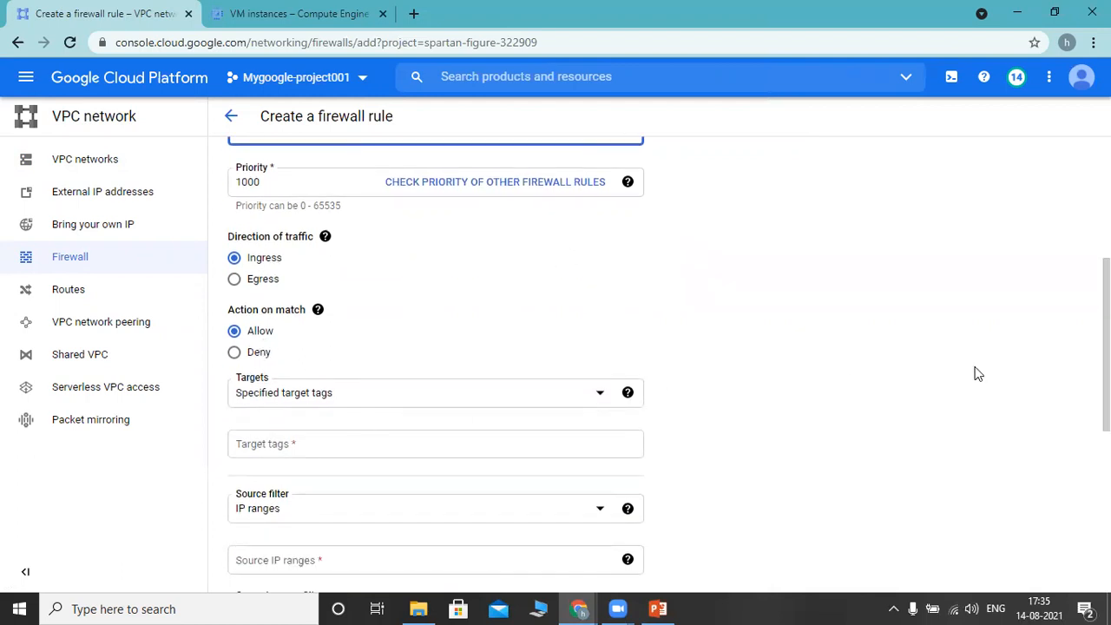
scroll(657, 268, "down", 2)
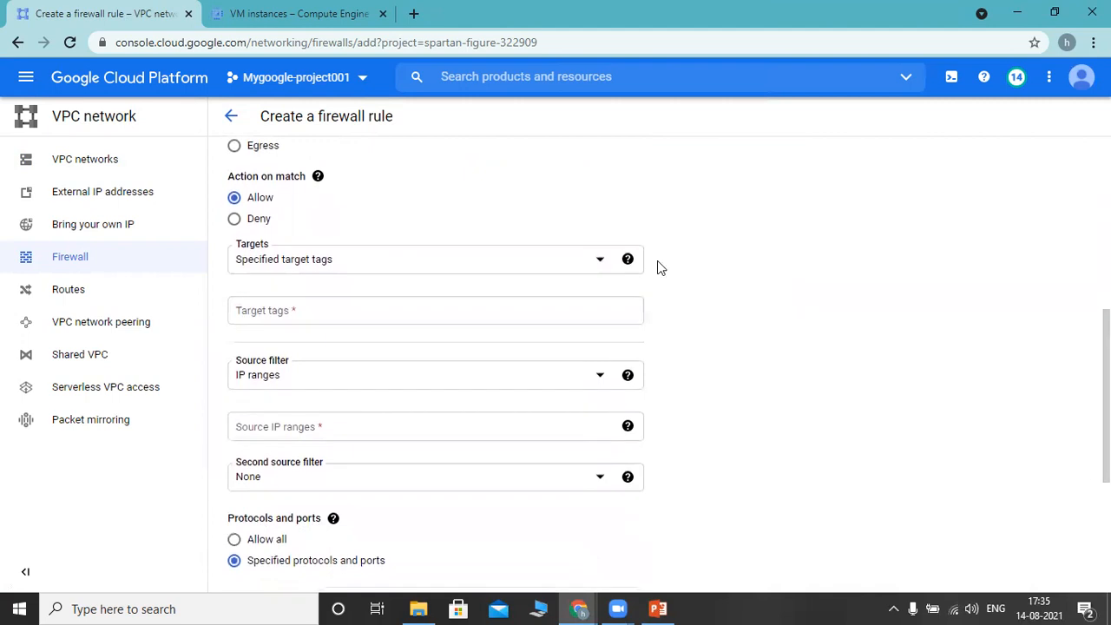
left_click(471, 266)
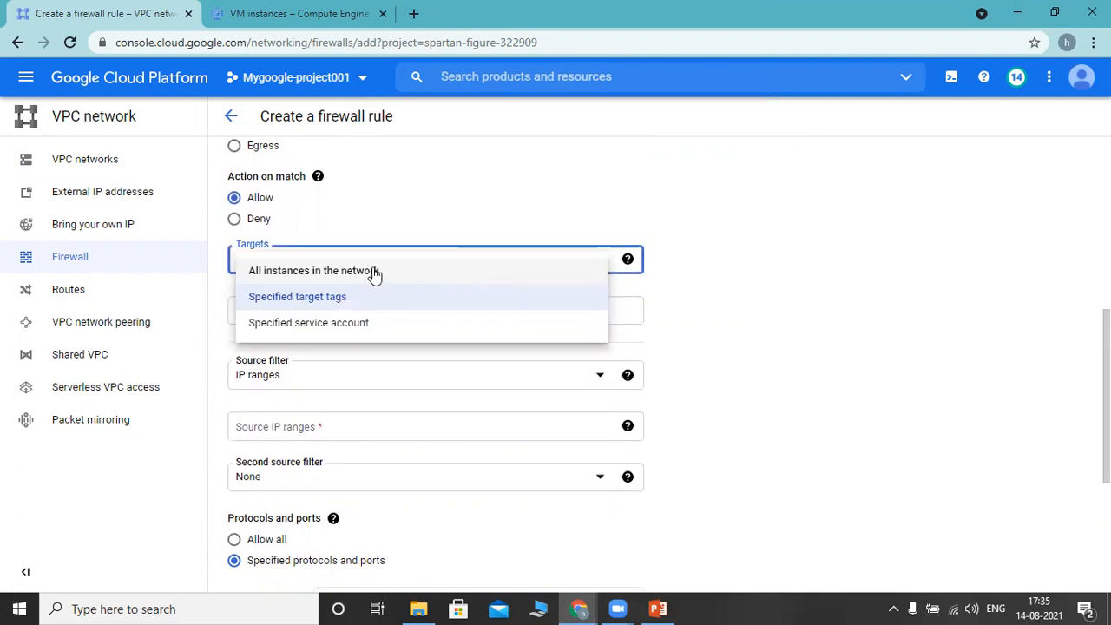
left_click(375, 273)
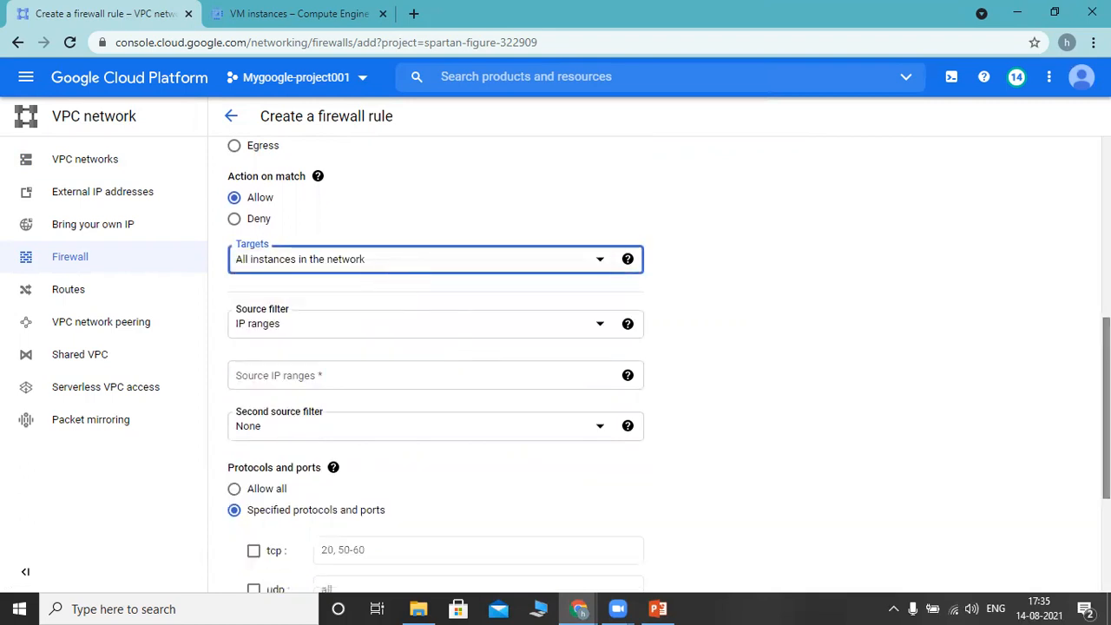
- Add 0.0.0.0/0 as the firewall rule's source IP range
scroll(1030, 362, "down", 1)
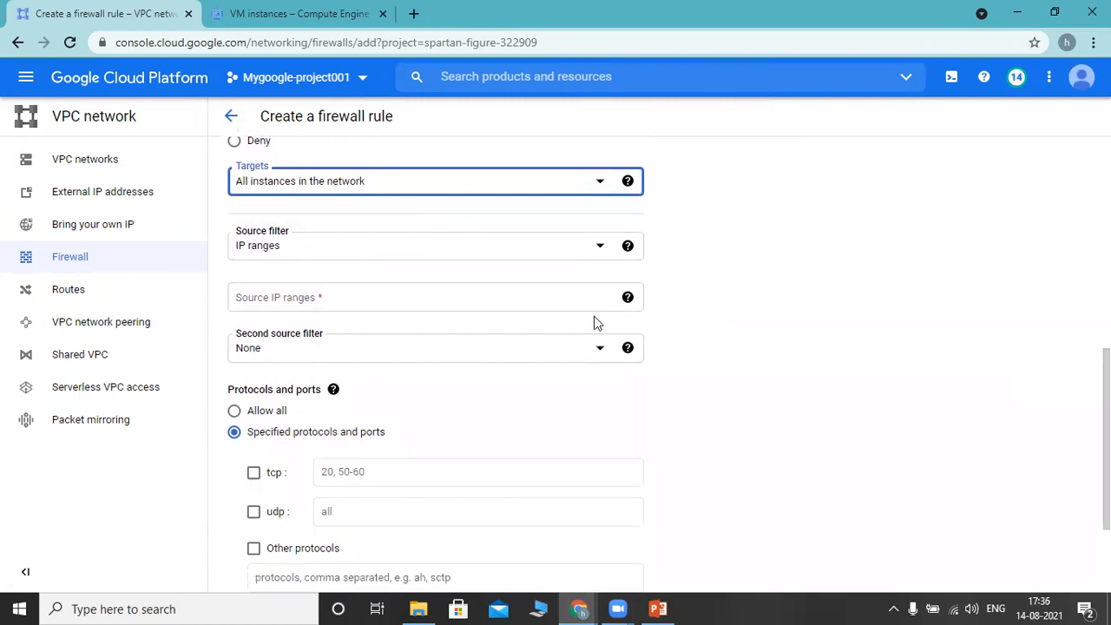
left_click(490, 298)
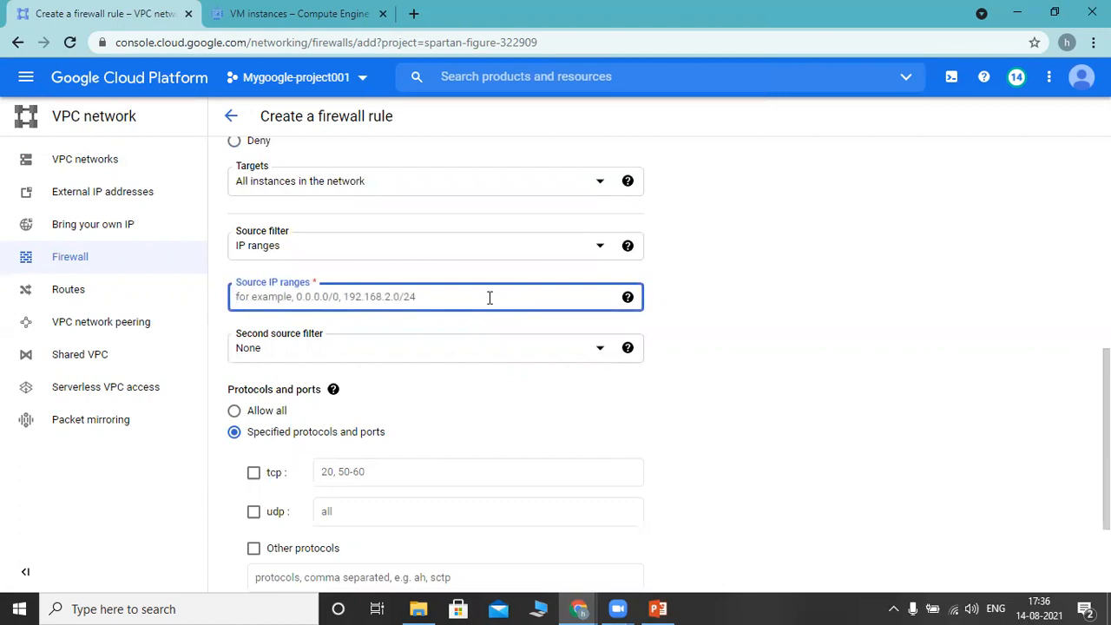
type("0.")
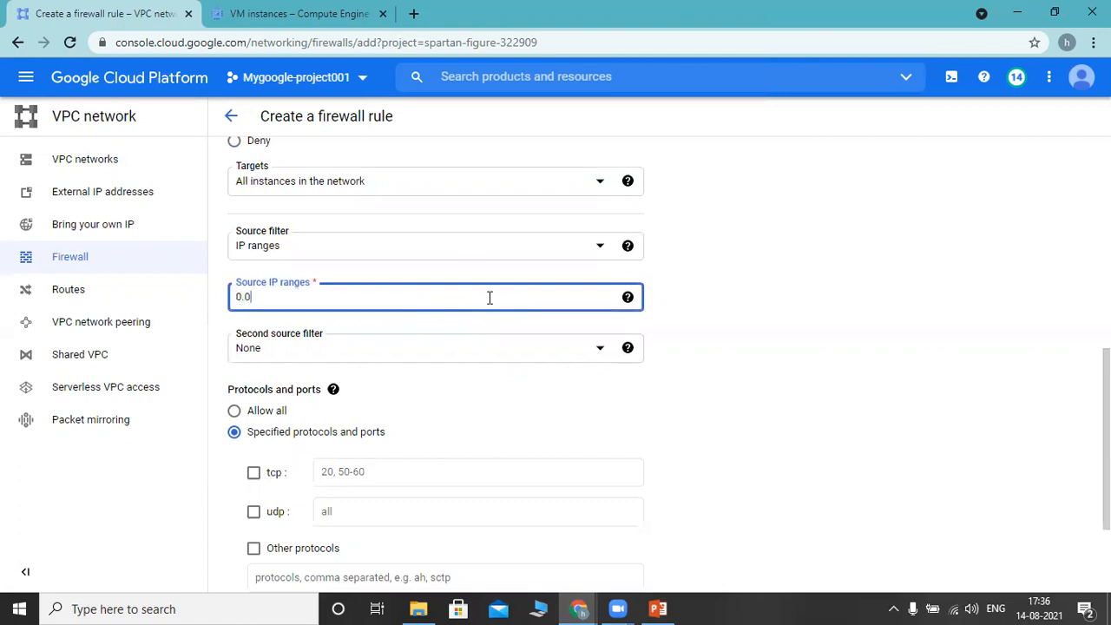
type("0.0.0")
left_click(979, 382)
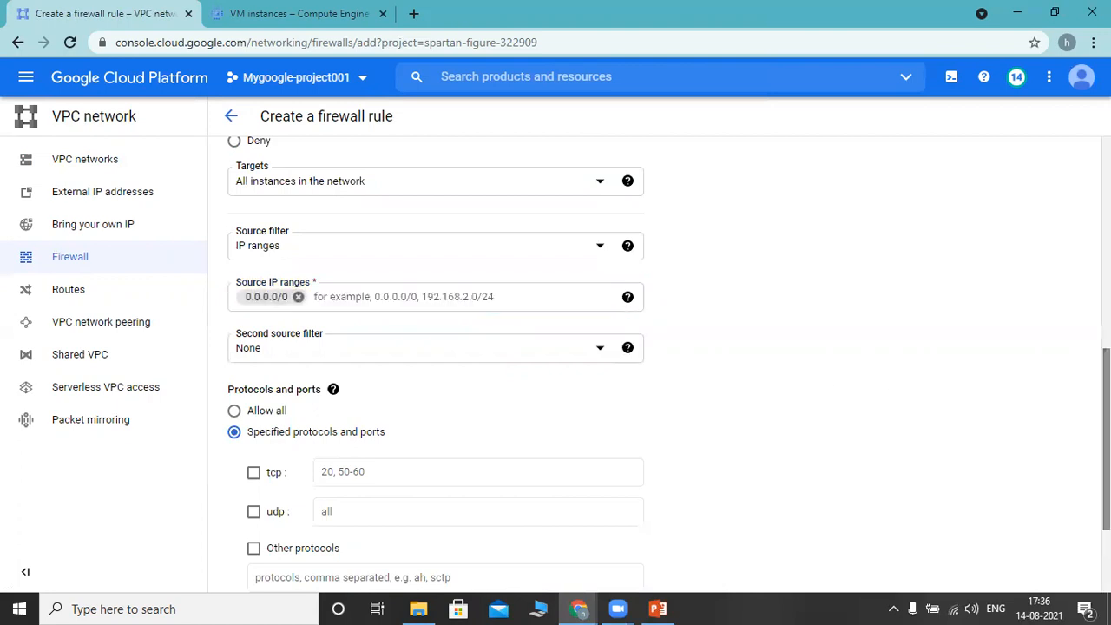
- Allow tcp port 22 in the rule, create it, and check its entry in the firewall list
scroll(979, 382, "down", 2)
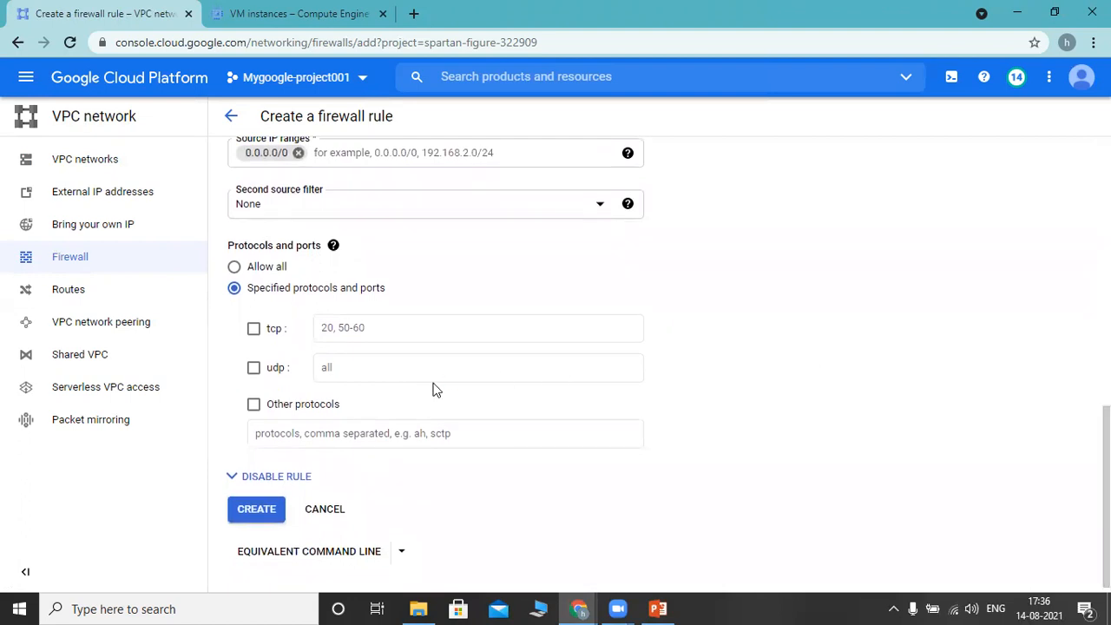
left_click(254, 329)
left_click(326, 334)
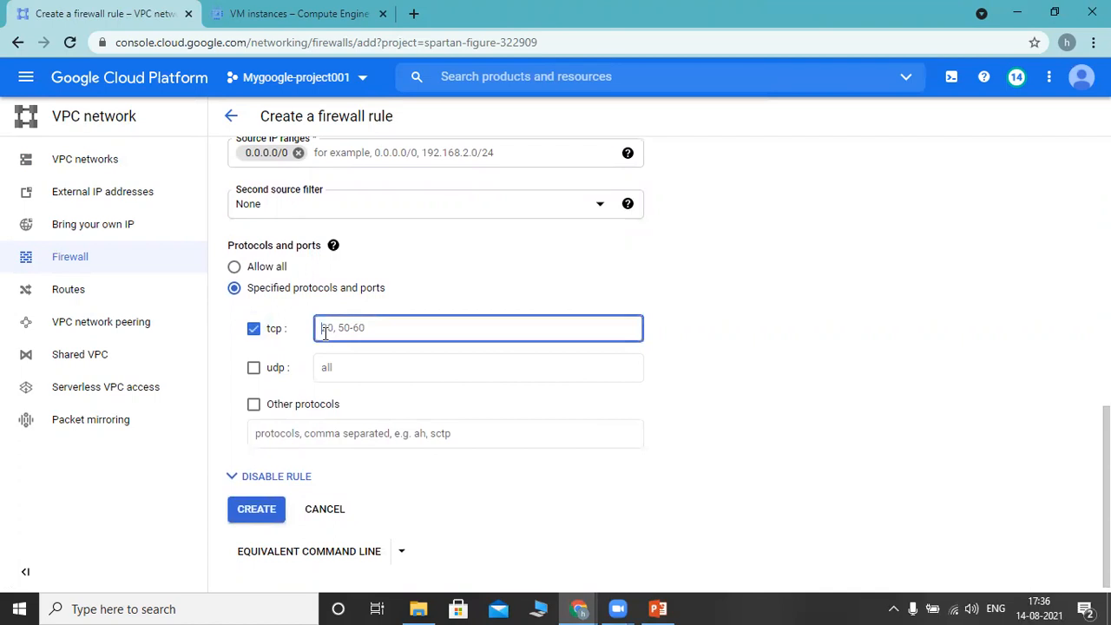
type("22")
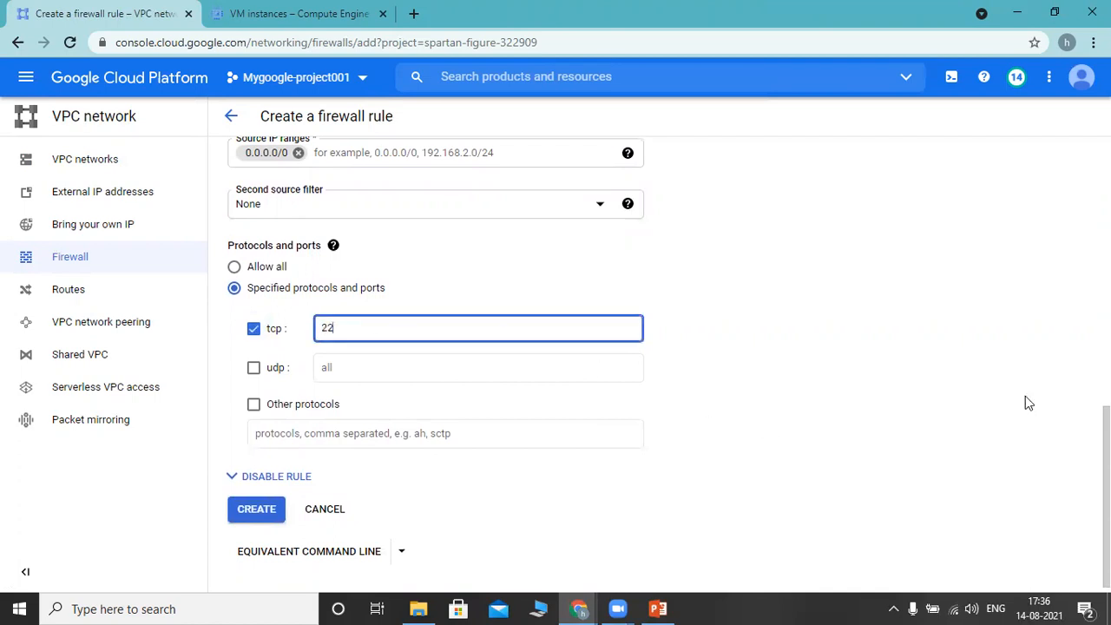
scroll(711, 501, "down", 1)
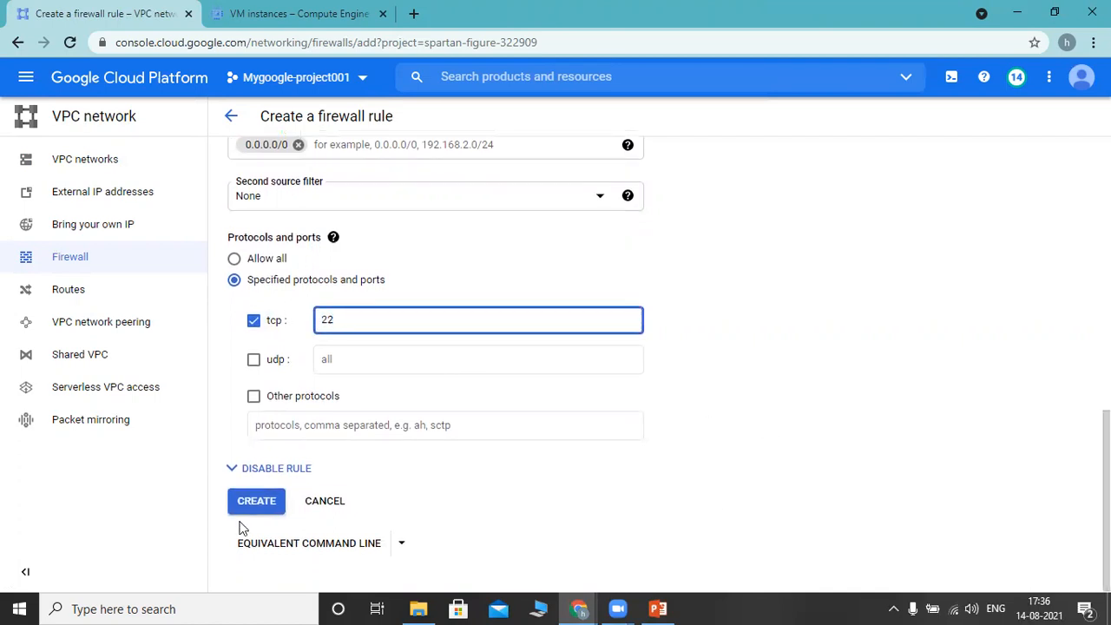
left_click(264, 504)
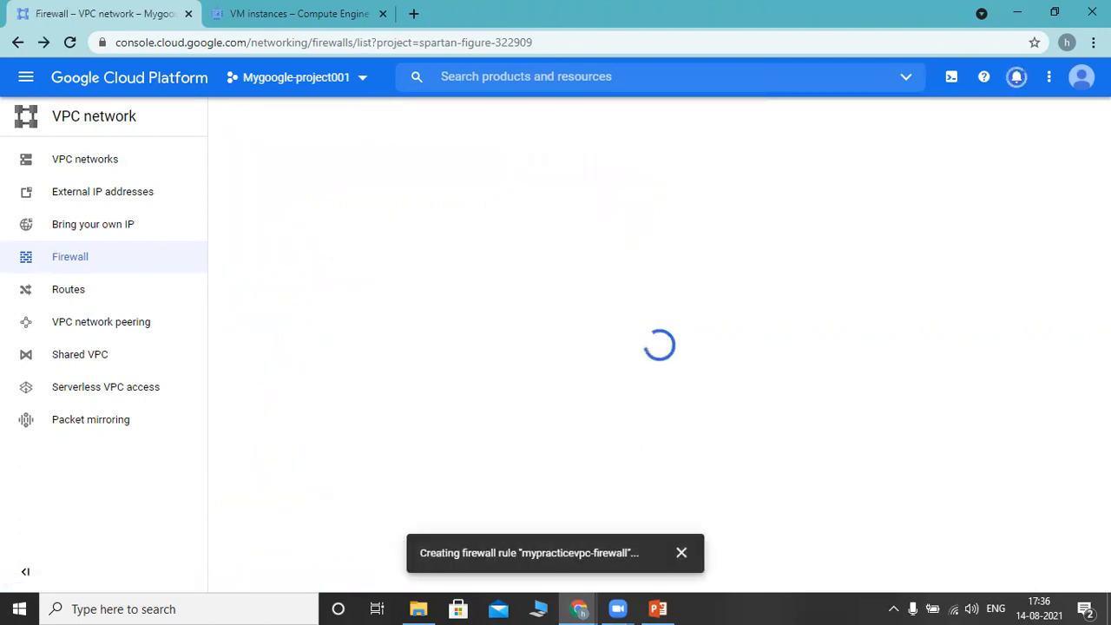
scroll(653, 365, "down", 3)
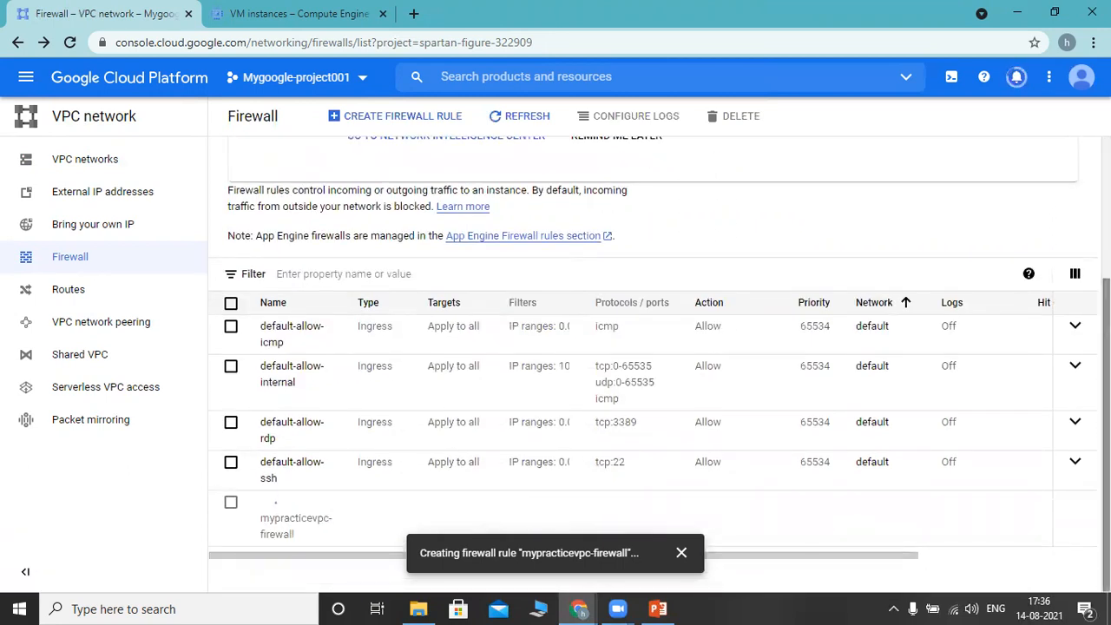
left_click(707, 554)
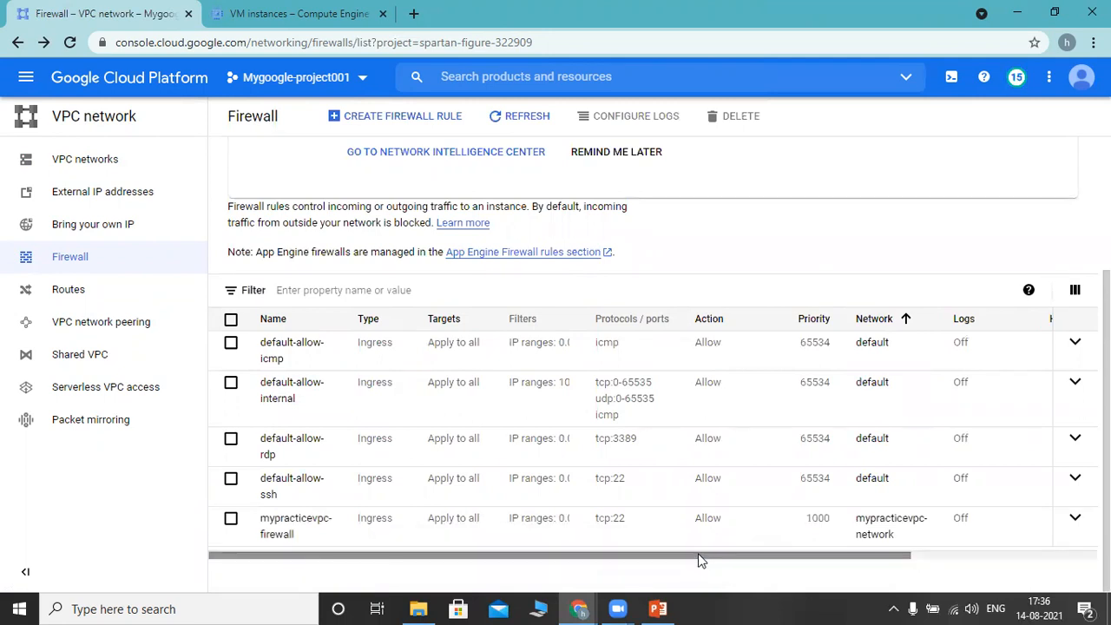
- Go back to the Compute Engine VM instances page and refresh the instance list
left_click(282, 12)
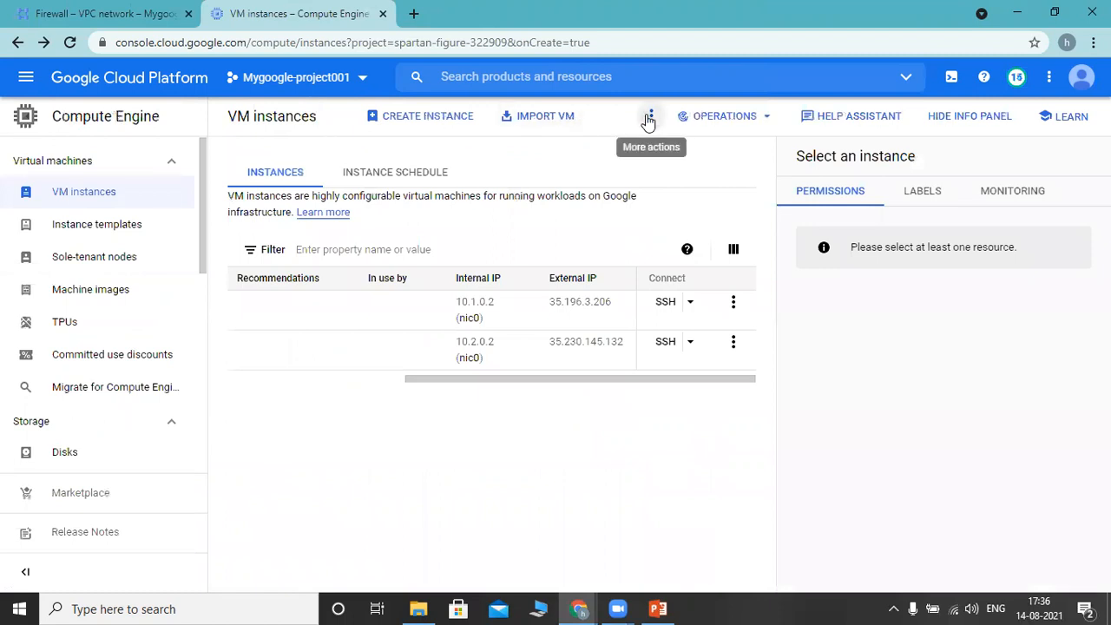
left_click(650, 118)
left_click(670, 157)
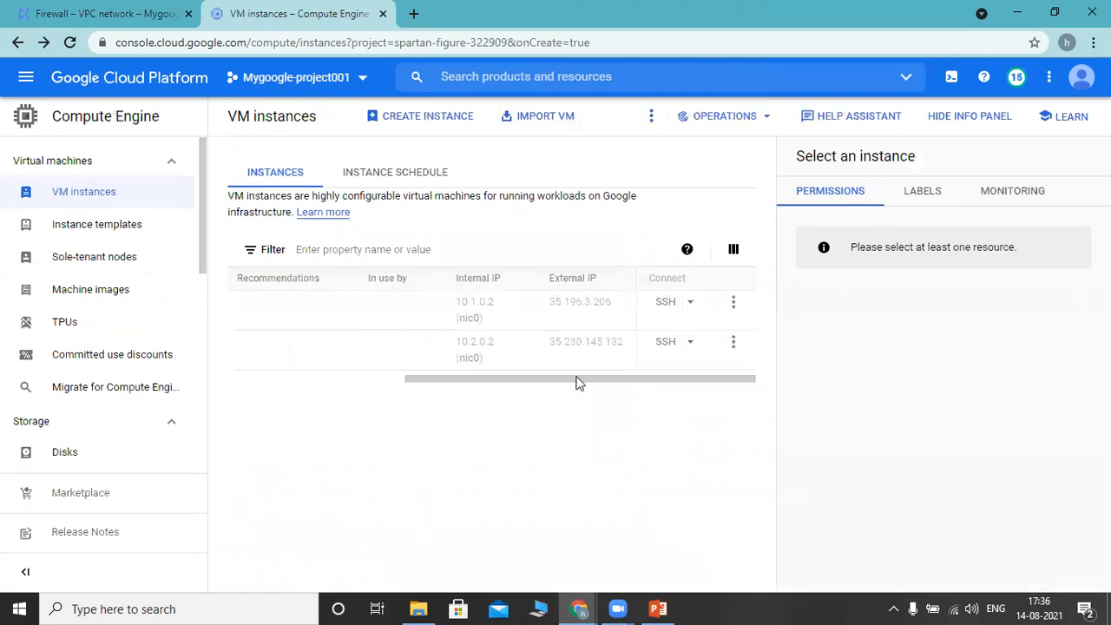
left_click_drag(557, 372, 603, 353)
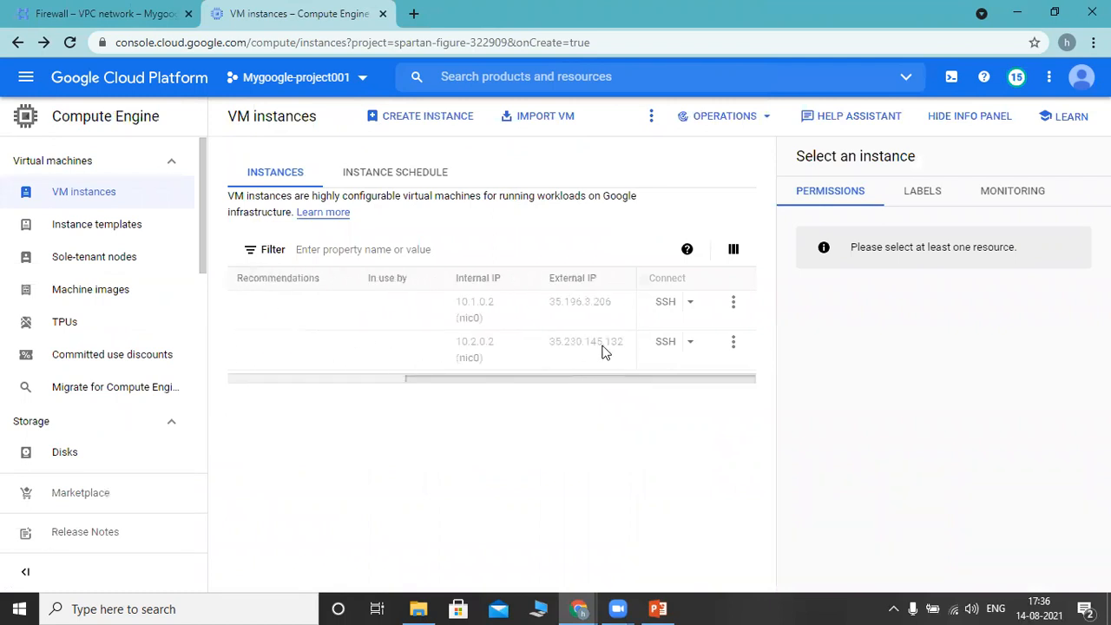
- Open an SSH session to machine-1 in a browser window and make that window narrower
left_click(690, 304)
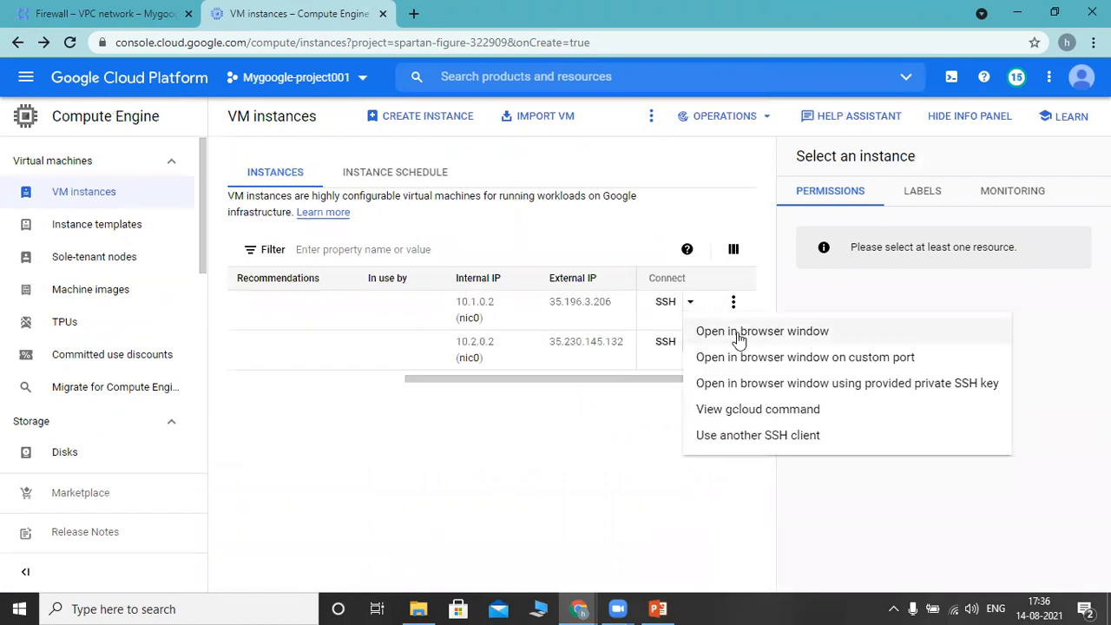
left_click(739, 334)
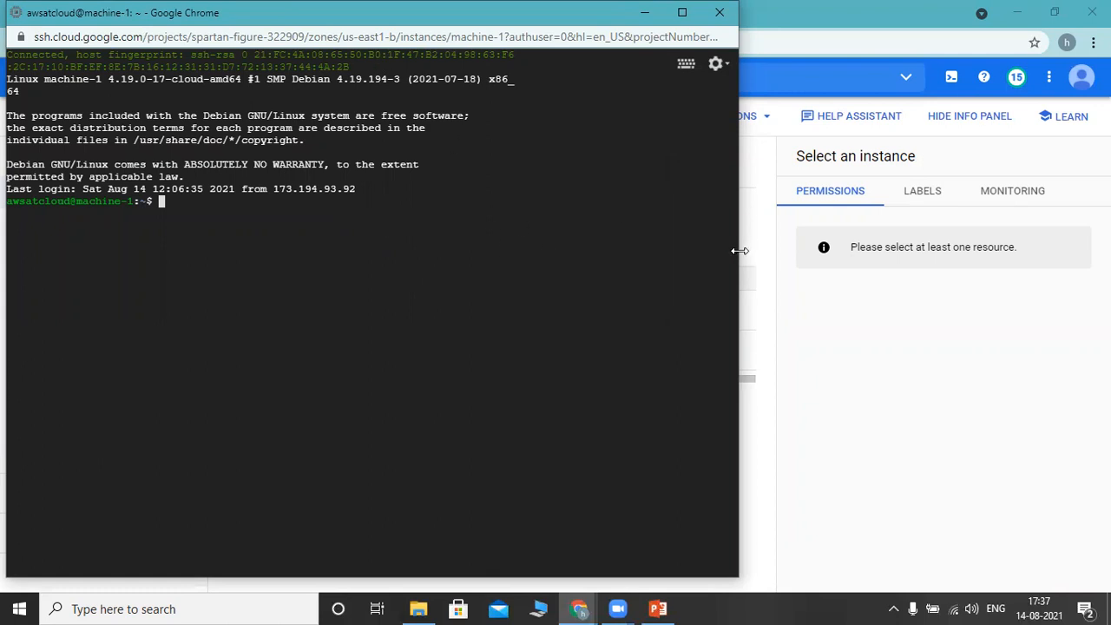
left_click_drag(738, 251, 657, 265)
- Return to the VM instances list, open a browser SSH session to machine-2, and move its window aside
left_click(986, 409)
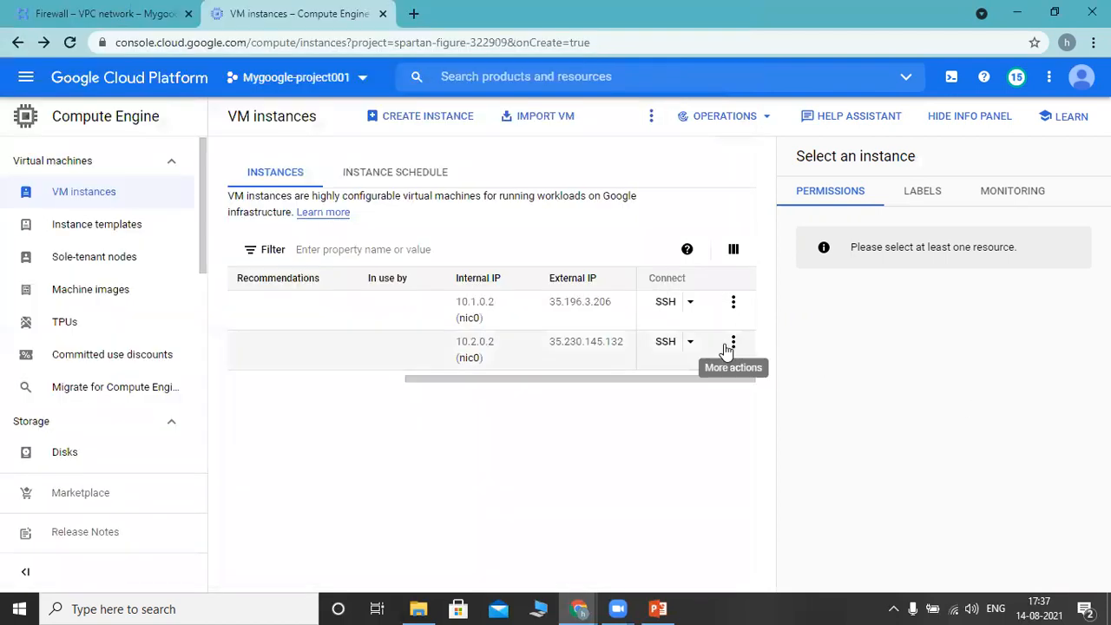
left_click(691, 343)
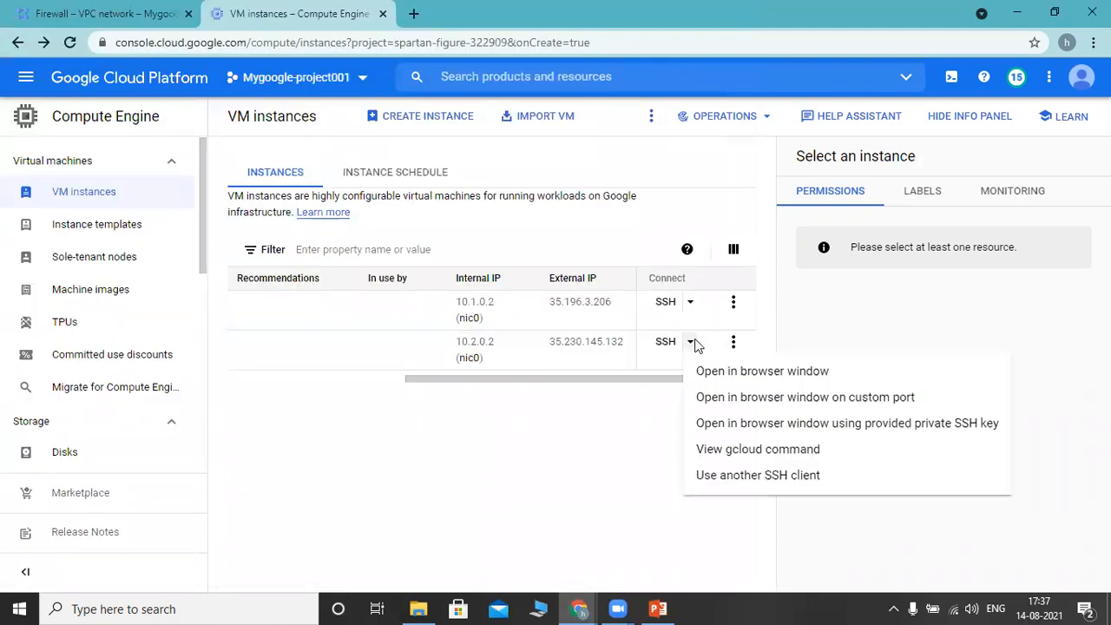
left_click(725, 373)
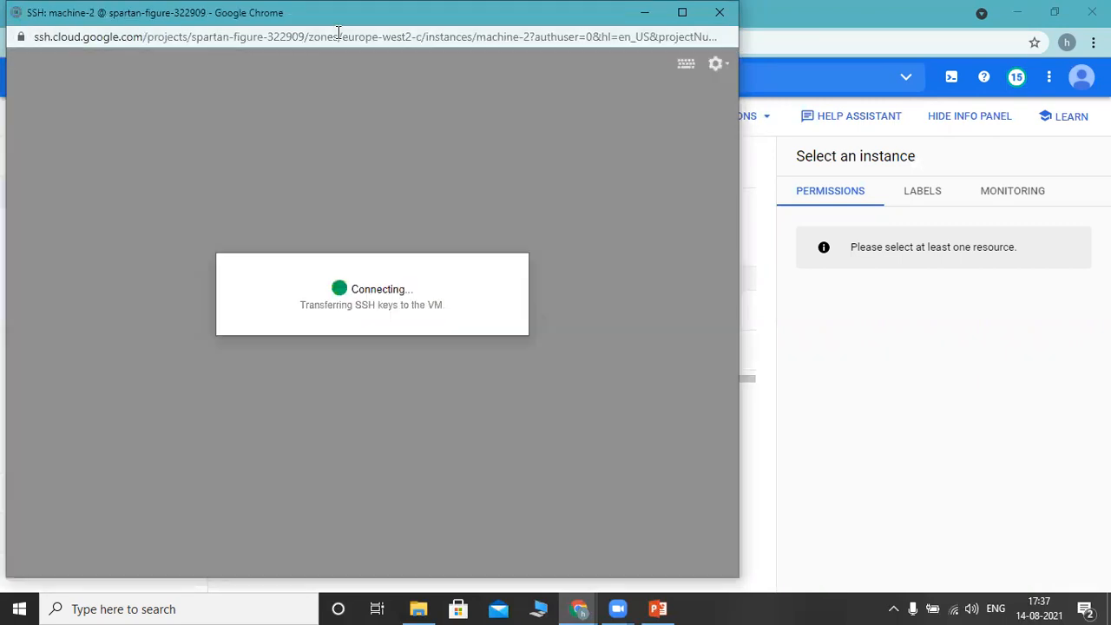
left_click_drag(339, 16, 778, 15)
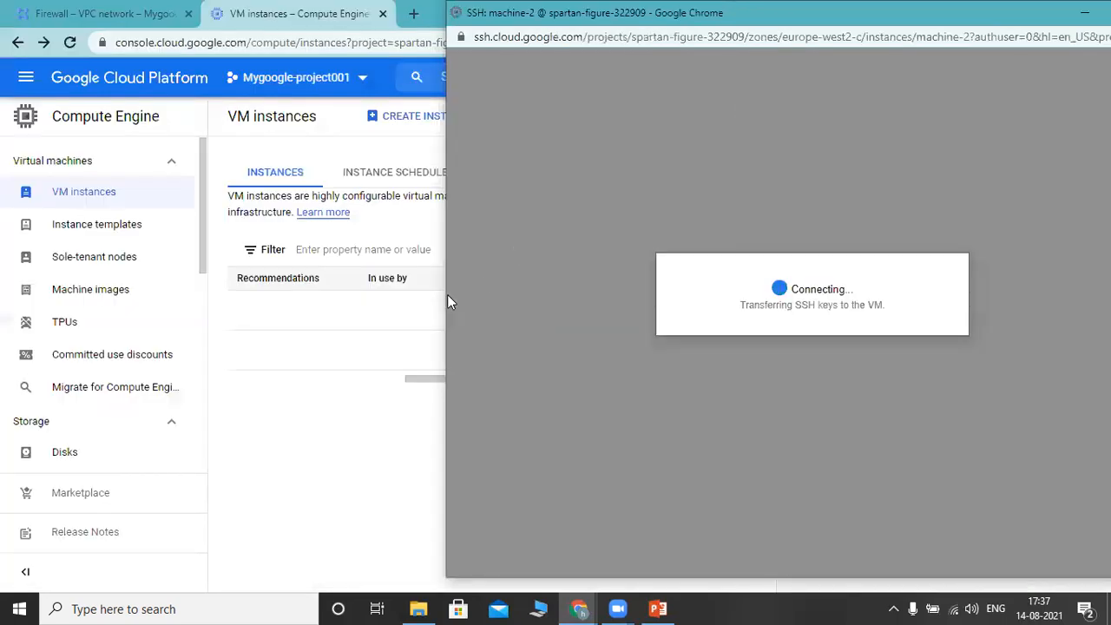
- Narrow the machine-2 SSH window, bring a machine-1 SSH session forward, and shrink and move its window beside it
left_click_drag(444, 289, 554, 290)
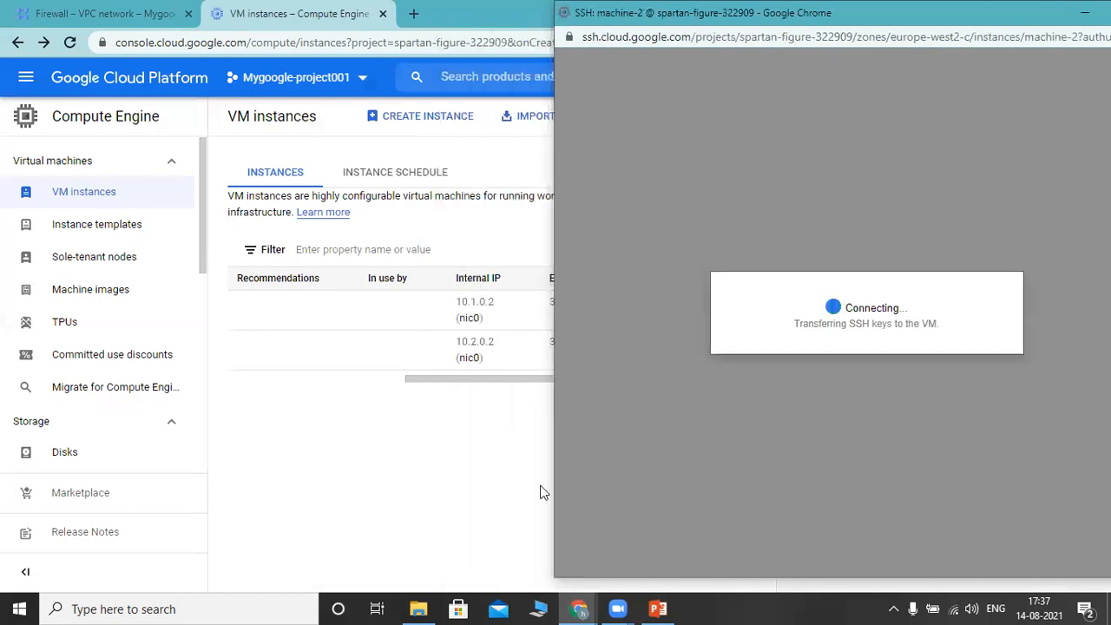
mouse_move(580, 608)
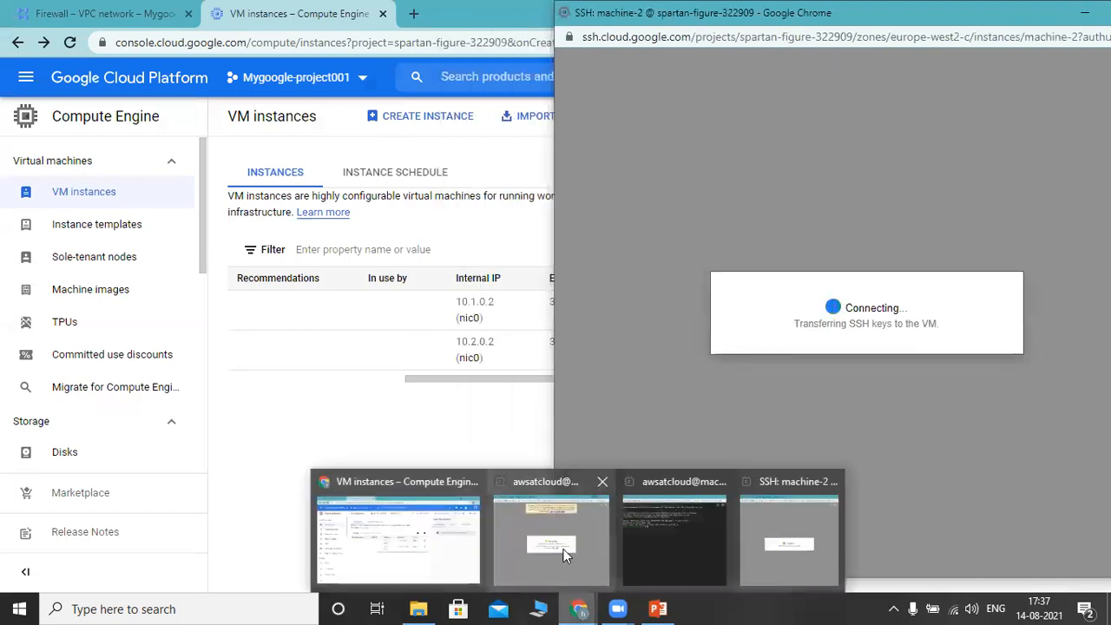
left_click(565, 550)
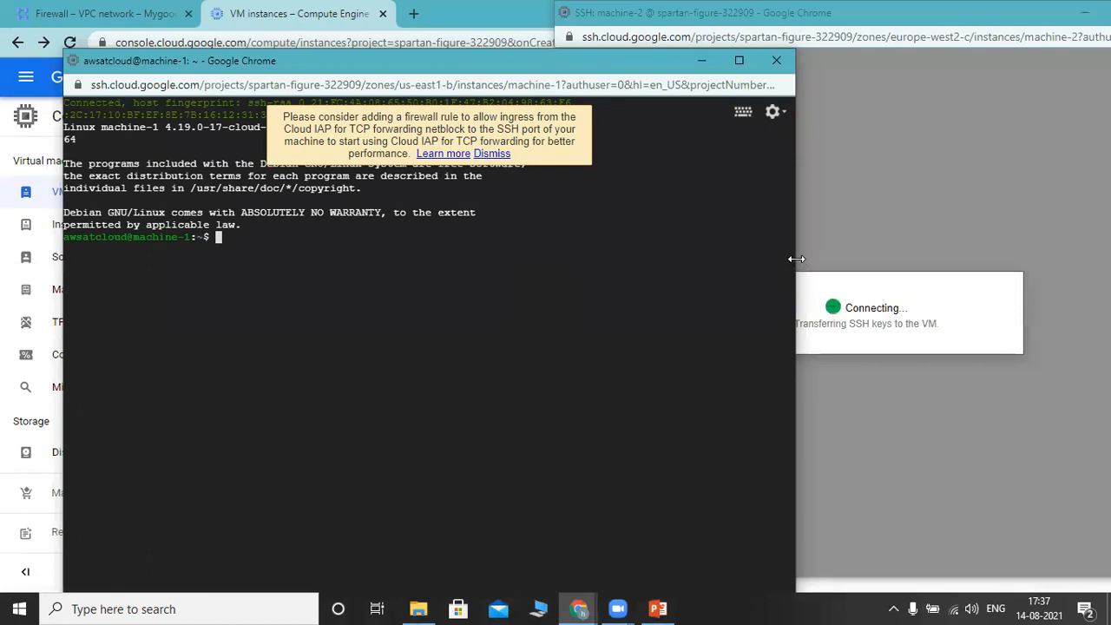
left_click_drag(797, 258, 700, 259)
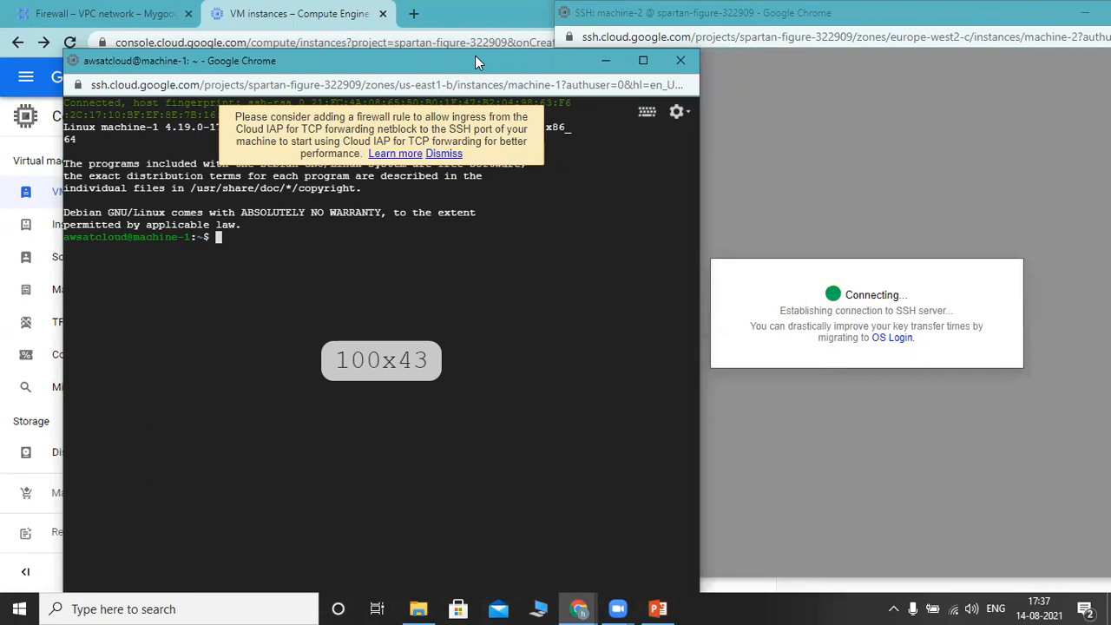
double_click(475, 58)
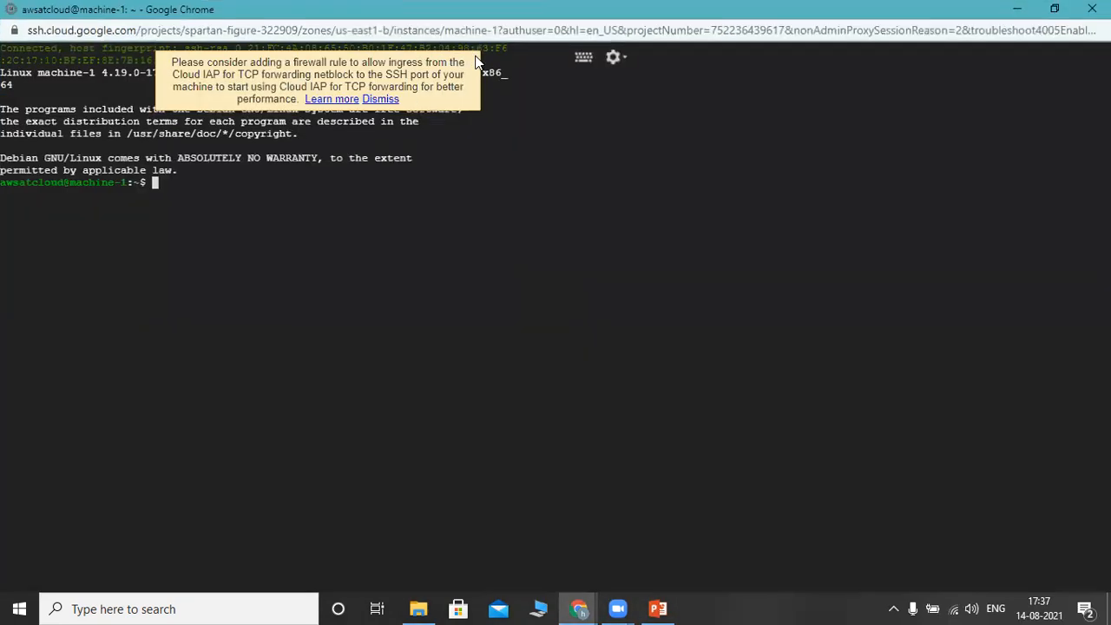
double_click(258, 14)
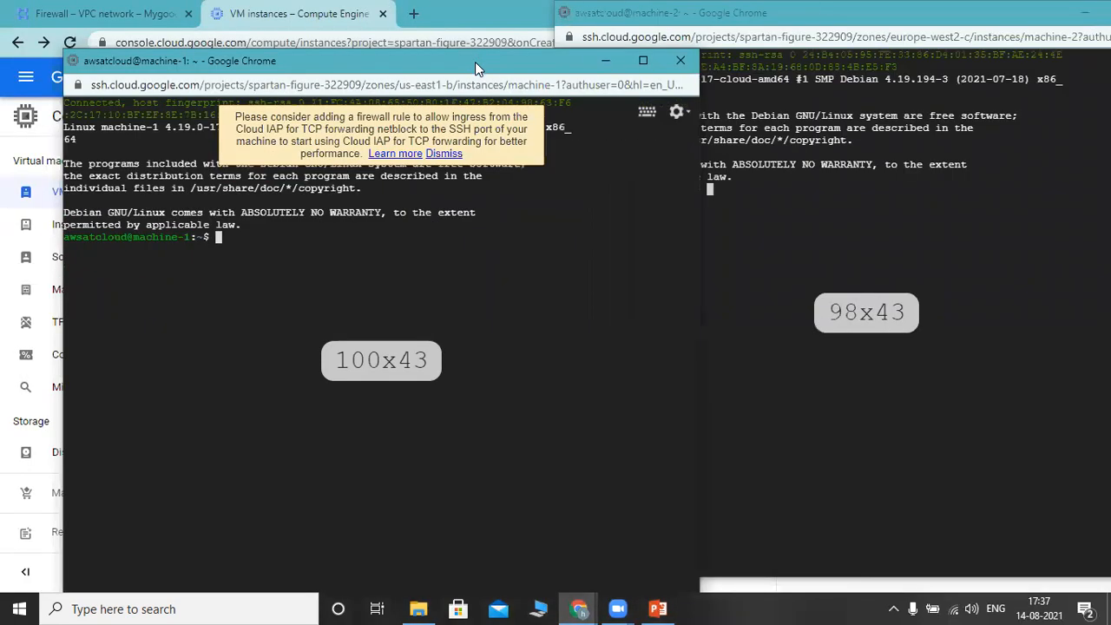
left_click_drag(462, 60, 413, 33)
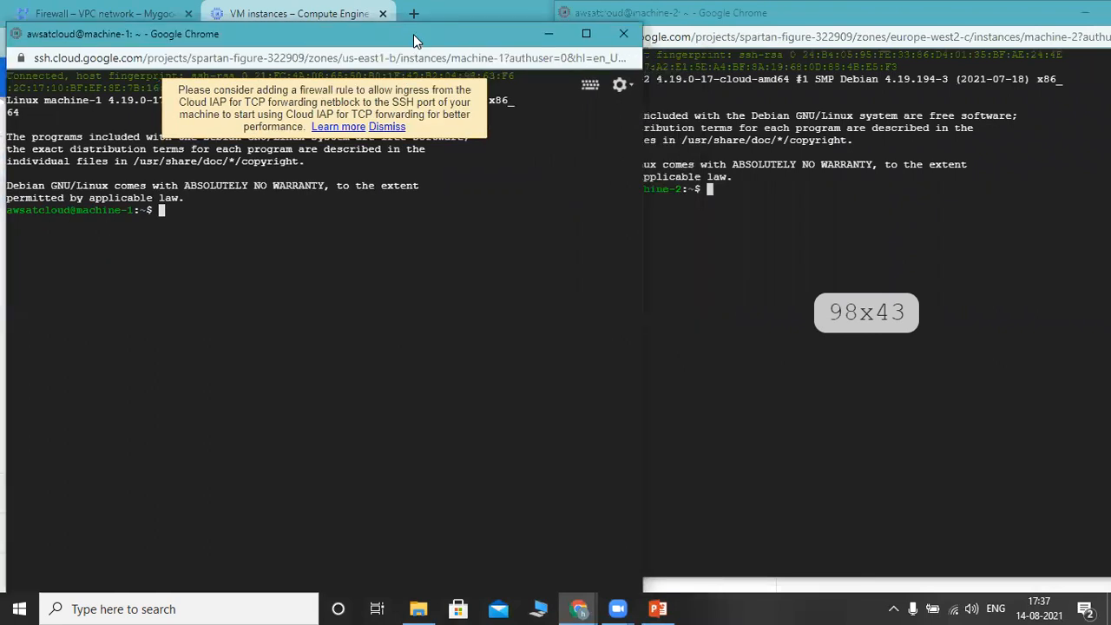
- Adjust the machine-2 window's width and reposition the machine-1 window so the two terminals sit side by side
left_click(841, 27)
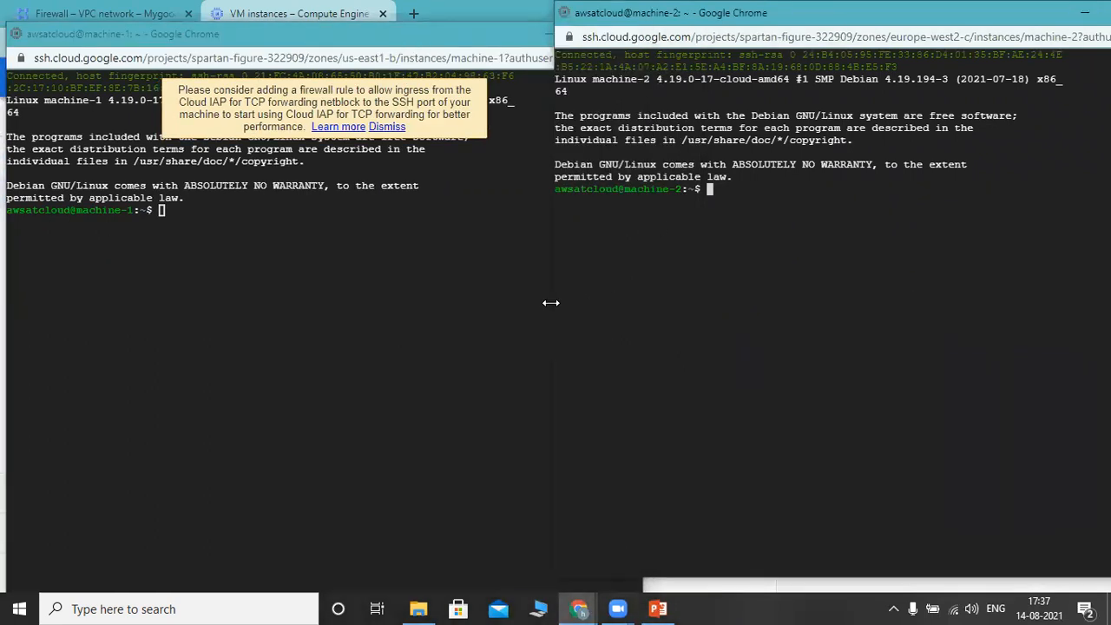
left_click_drag(550, 303, 640, 290)
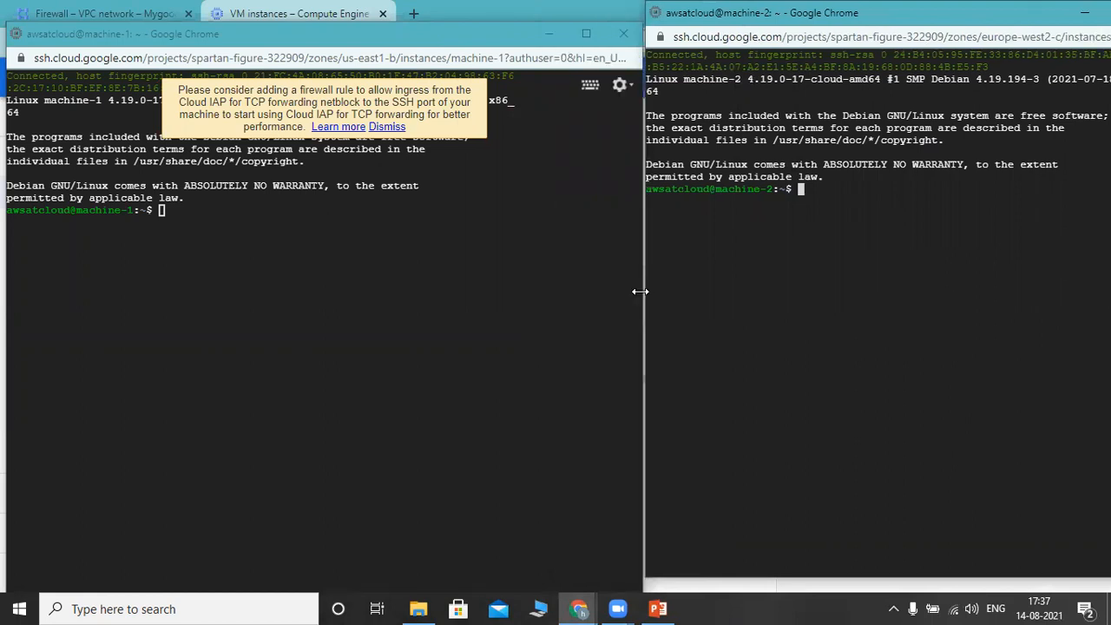
left_click_drag(640, 292, 656, 284)
left_click(631, 286)
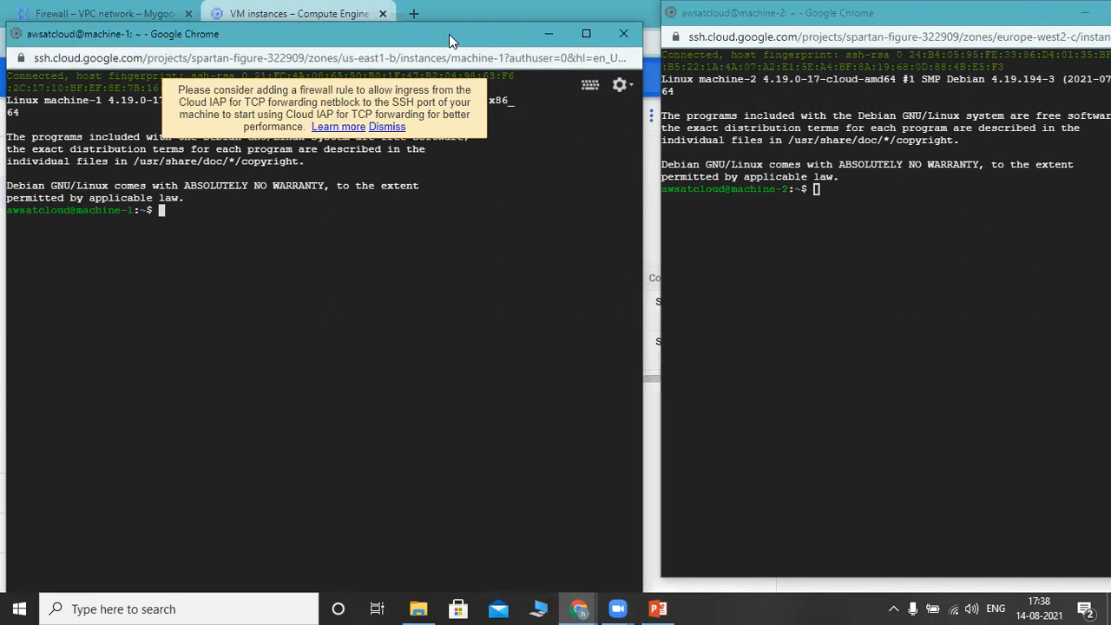
left_click_drag(449, 34, 447, 21)
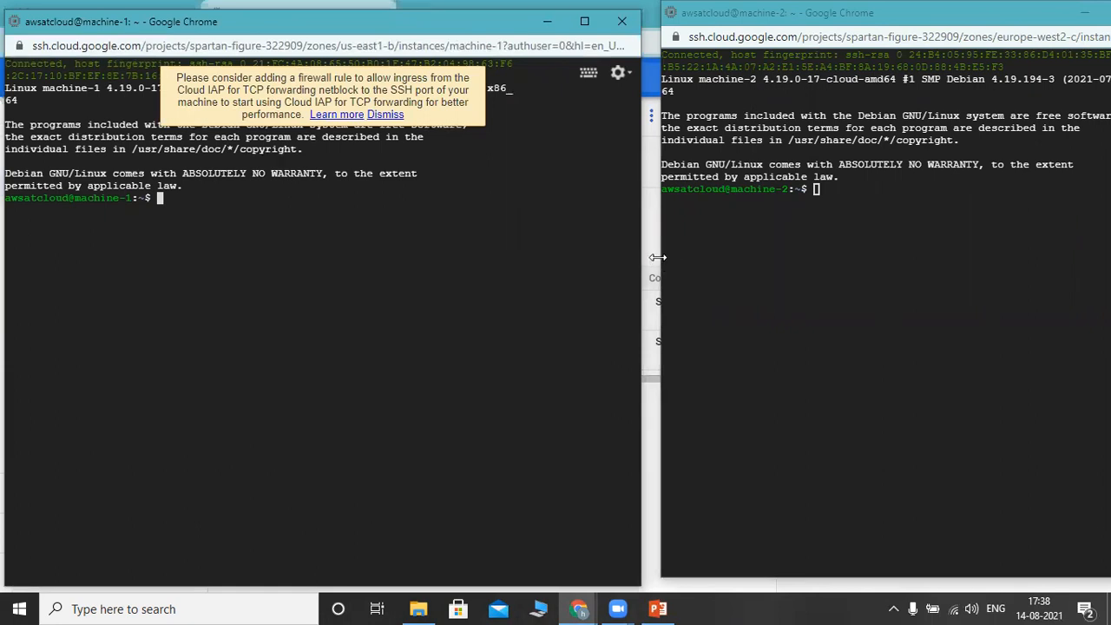
left_click_drag(658, 257, 642, 258)
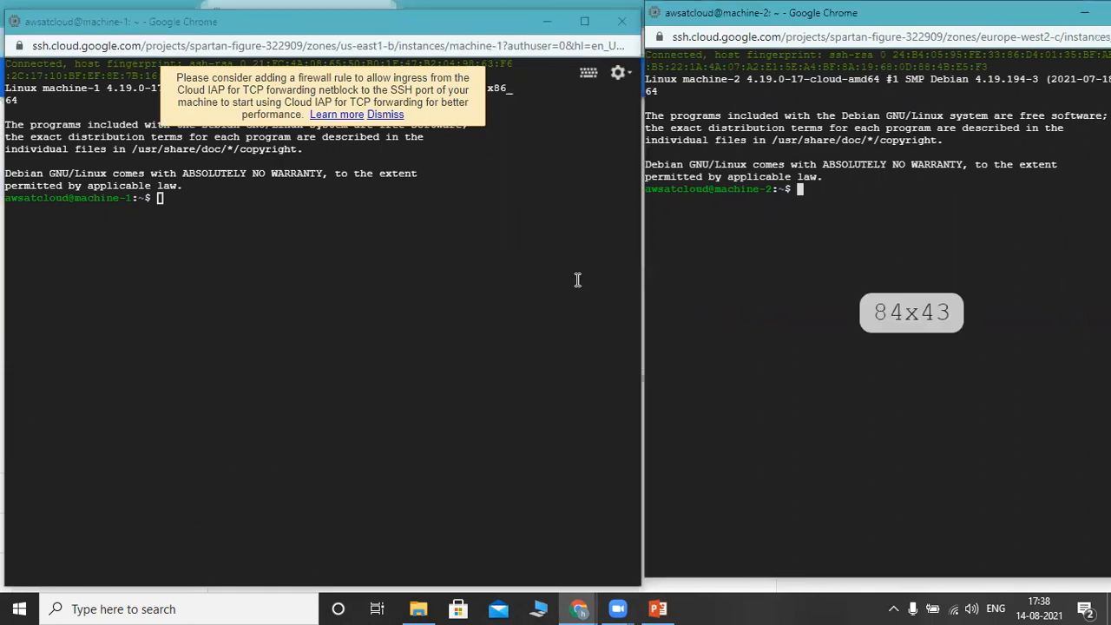
- Copy machine-2's internal IP from the VM instances list and ping 10.2.0.2 from the machine-1 terminal
mouse_move(580, 608)
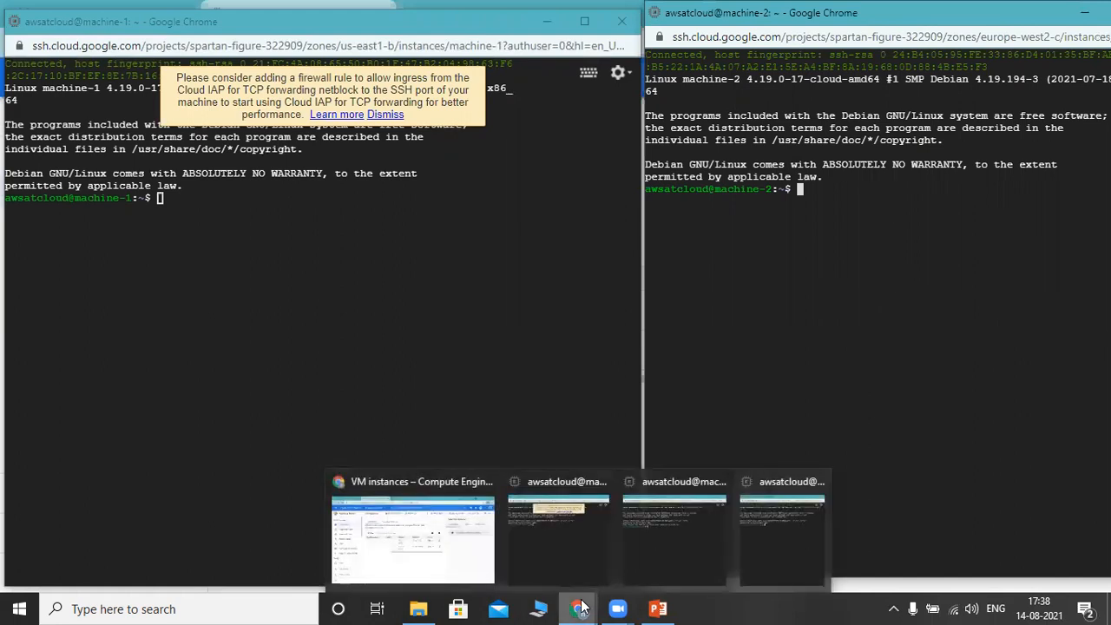
left_click(446, 556)
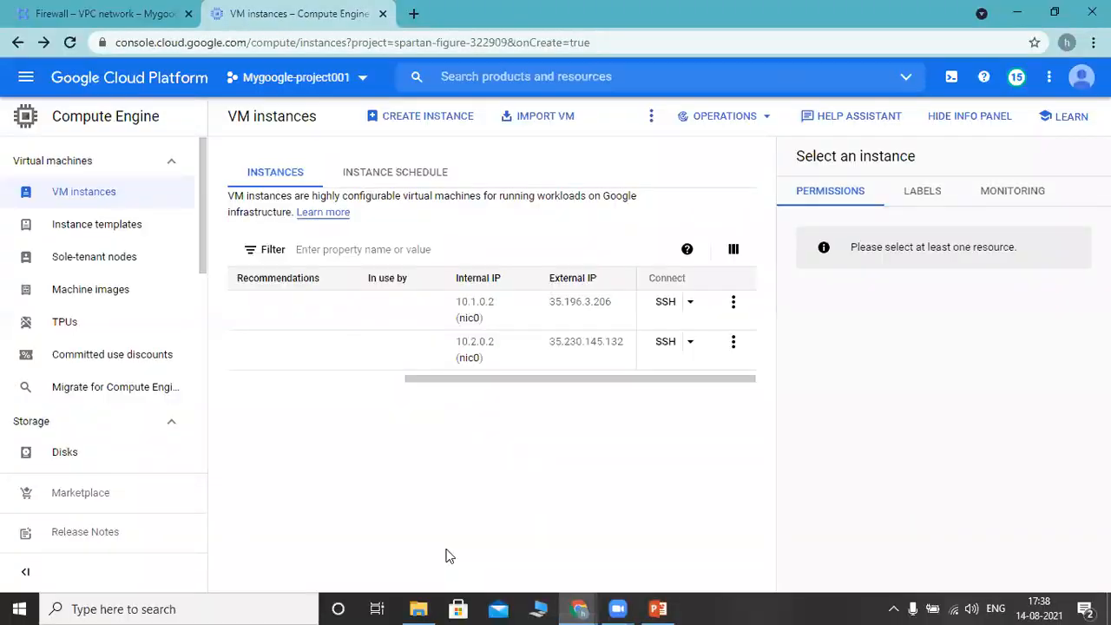
left_click_drag(527, 378, 570, 377)
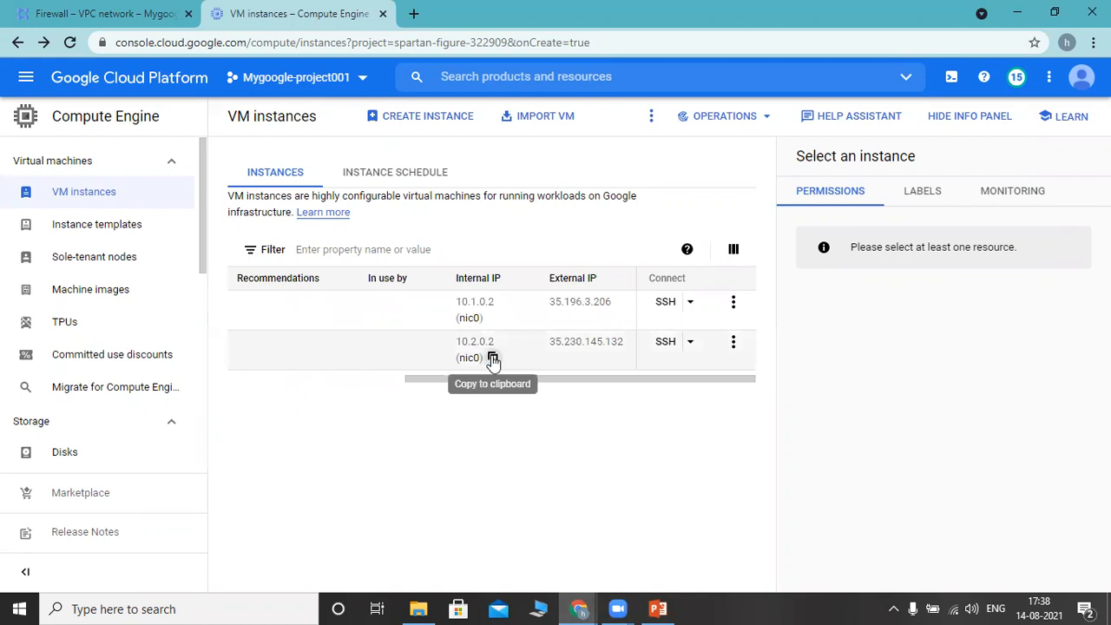
left_click(492, 358)
mouse_move(578, 608)
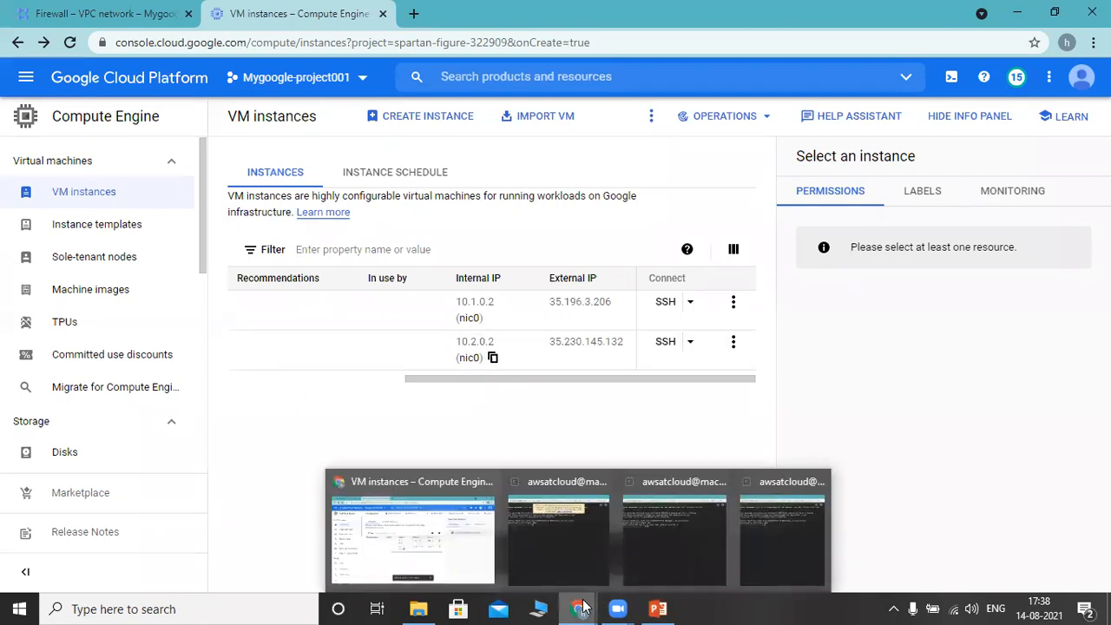
left_click(676, 560)
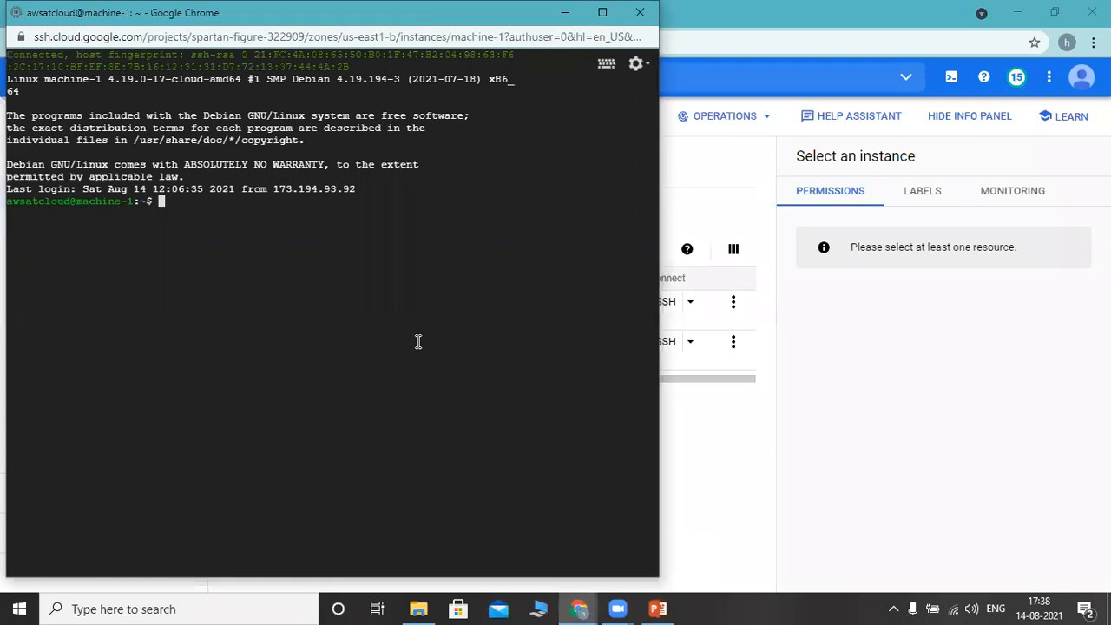
type("ping")
key("ctrl+v")
key("Return")
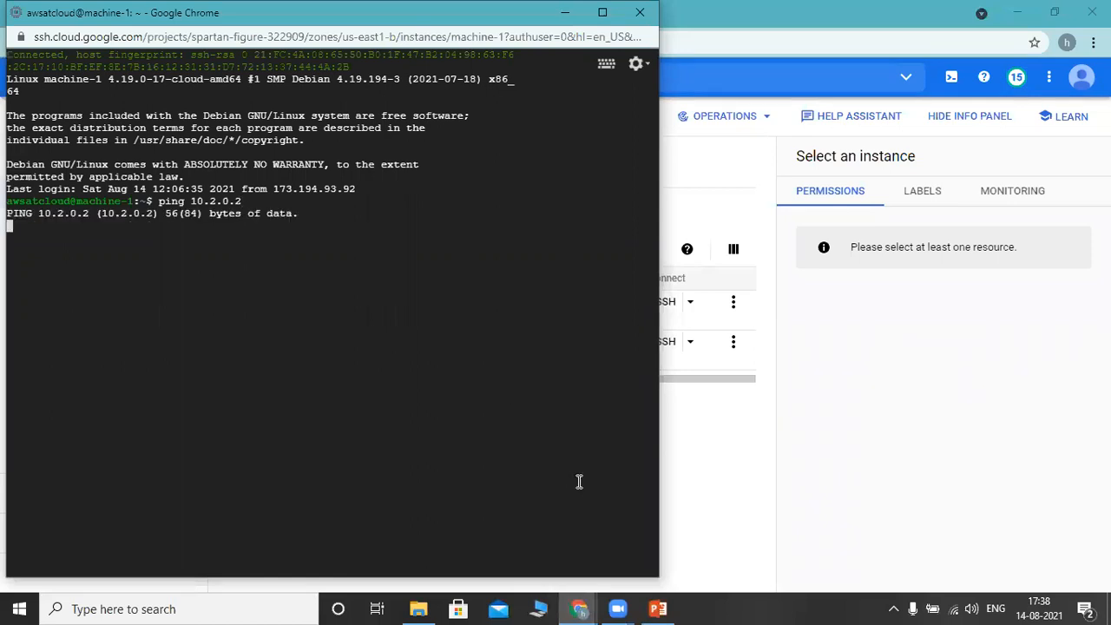
- Copy machine-1's internal IP from the VM instances list and ping 10.1.0.2 from the machine-2 terminal
left_click(826, 488)
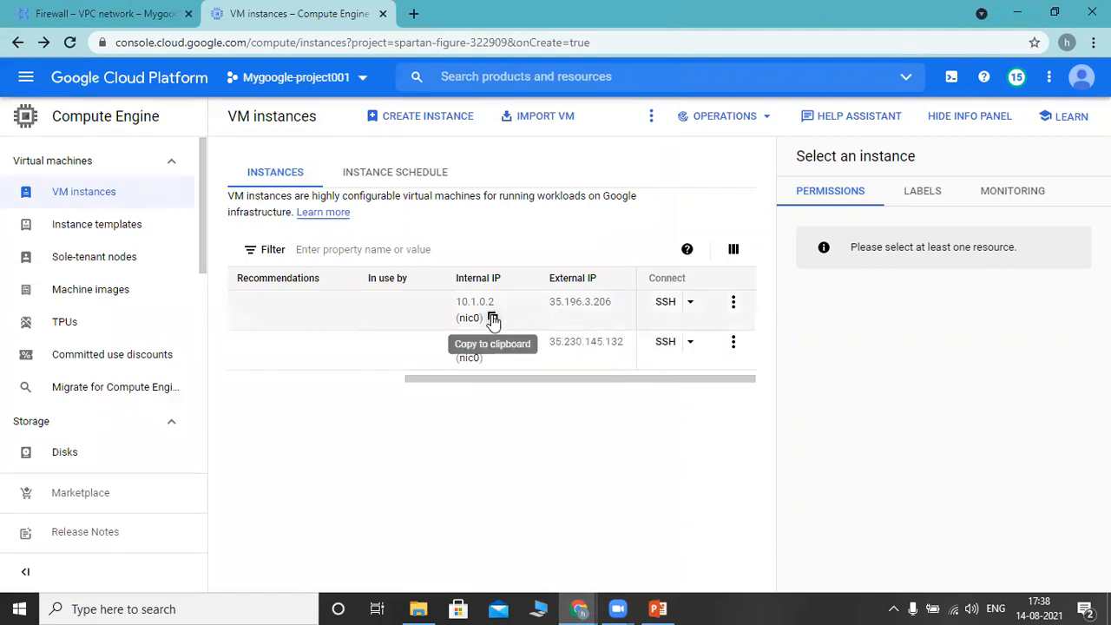
left_click(492, 319)
mouse_move(582, 608)
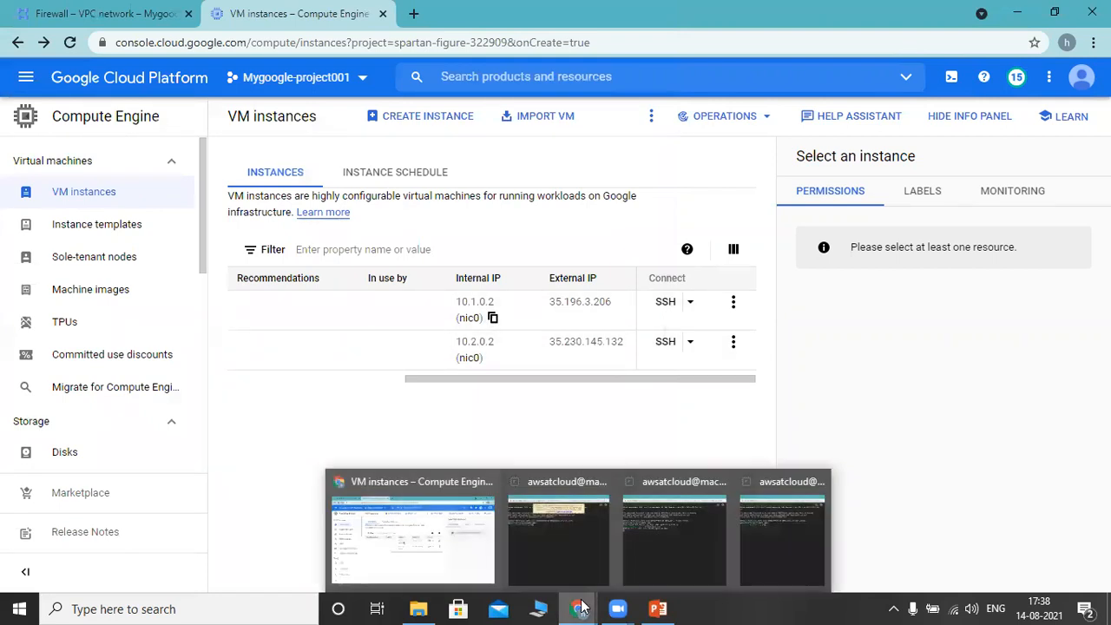
left_click(791, 545)
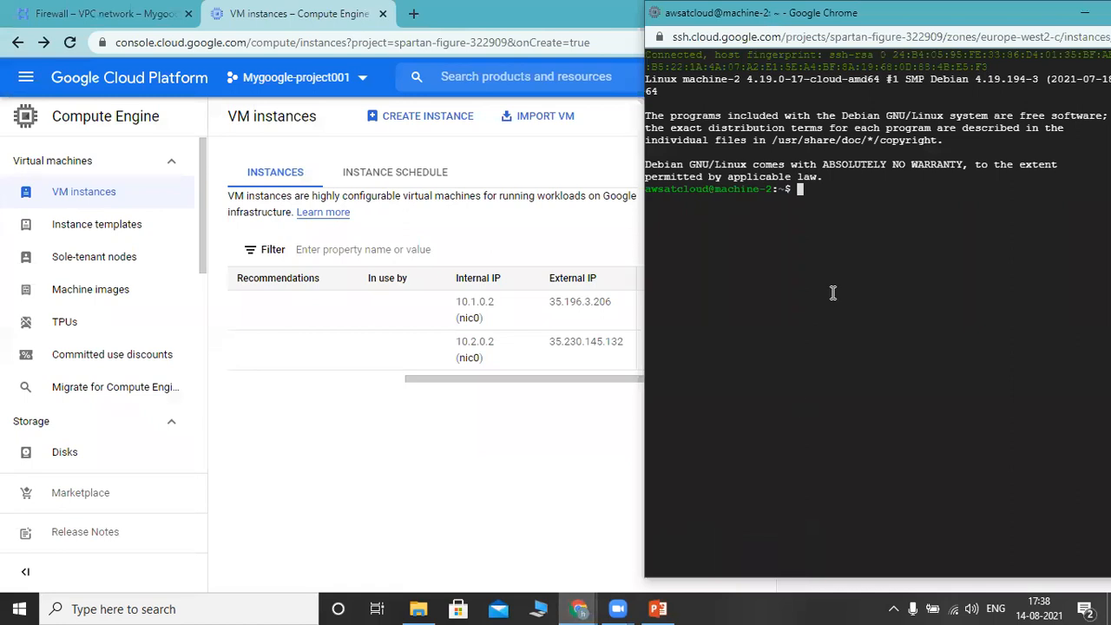
type("ping")
key("ctrl+v")
key("Return")
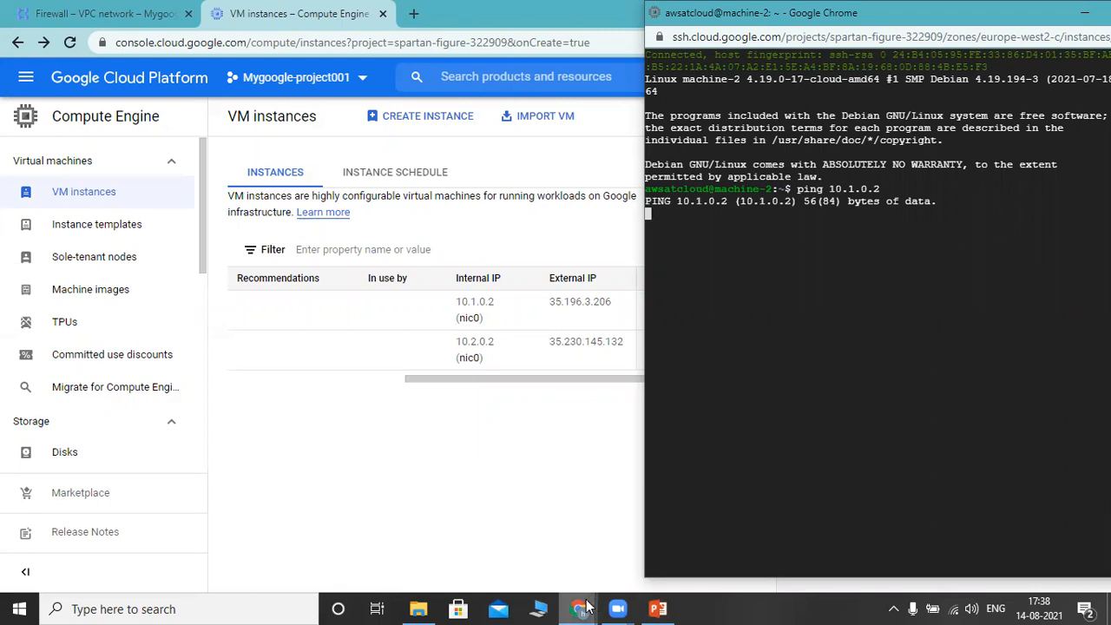
- Bring the machine-1 terminal forward and narrow it to compare both ping outputs side by side
mouse_move(587, 606)
left_click(657, 576)
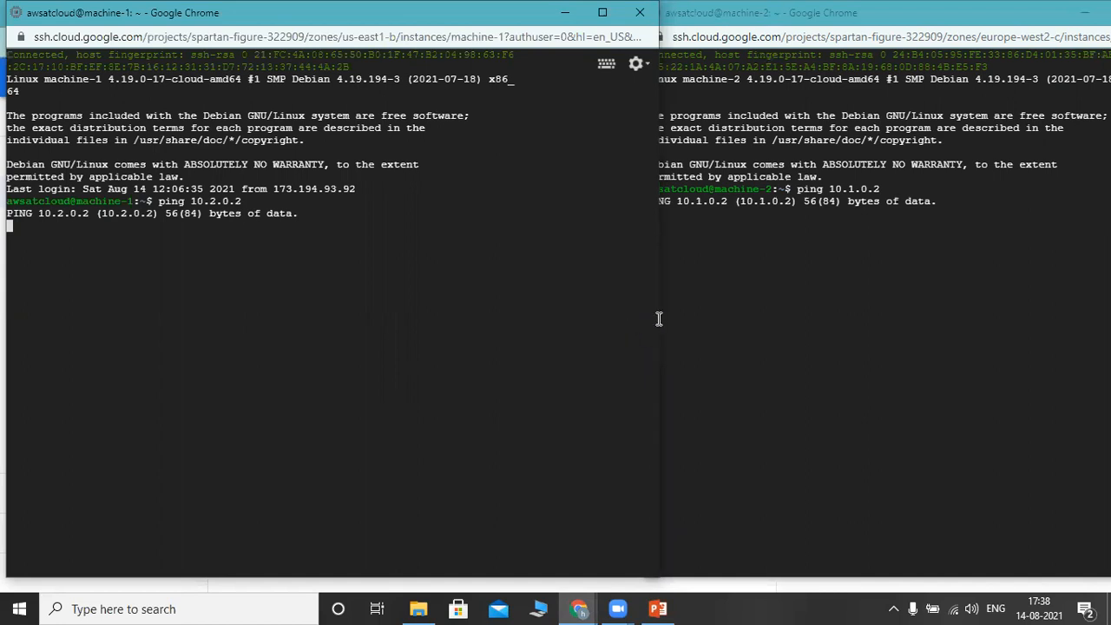
left_click_drag(658, 314, 617, 314)
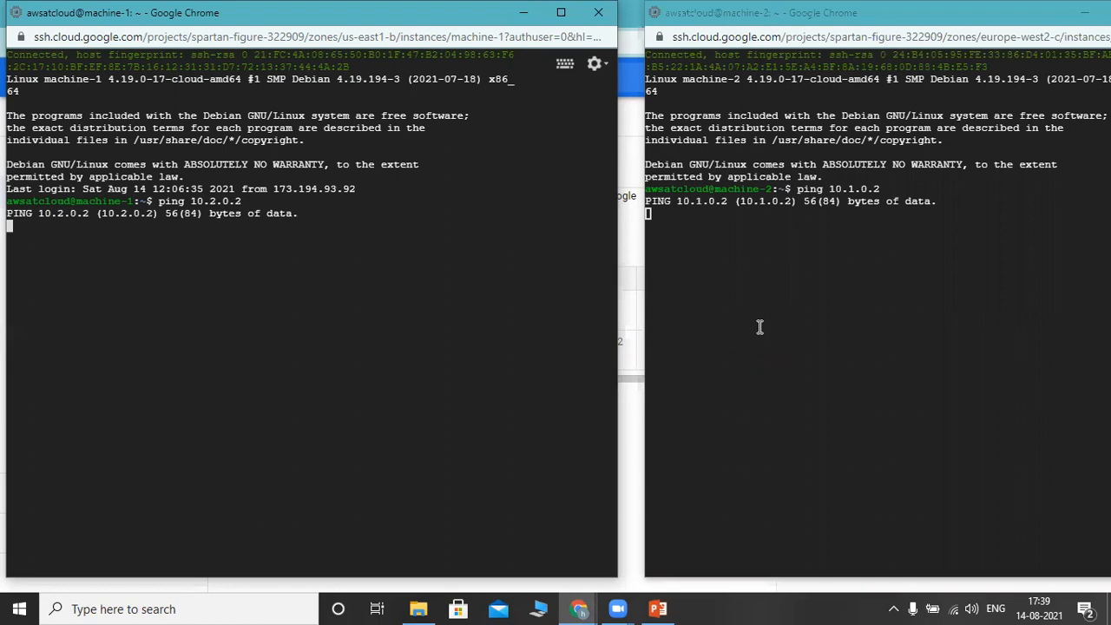
- Return to the VPC network firewall list and open the mypracticevpc-firewall rule for editing
mouse_move(587, 606)
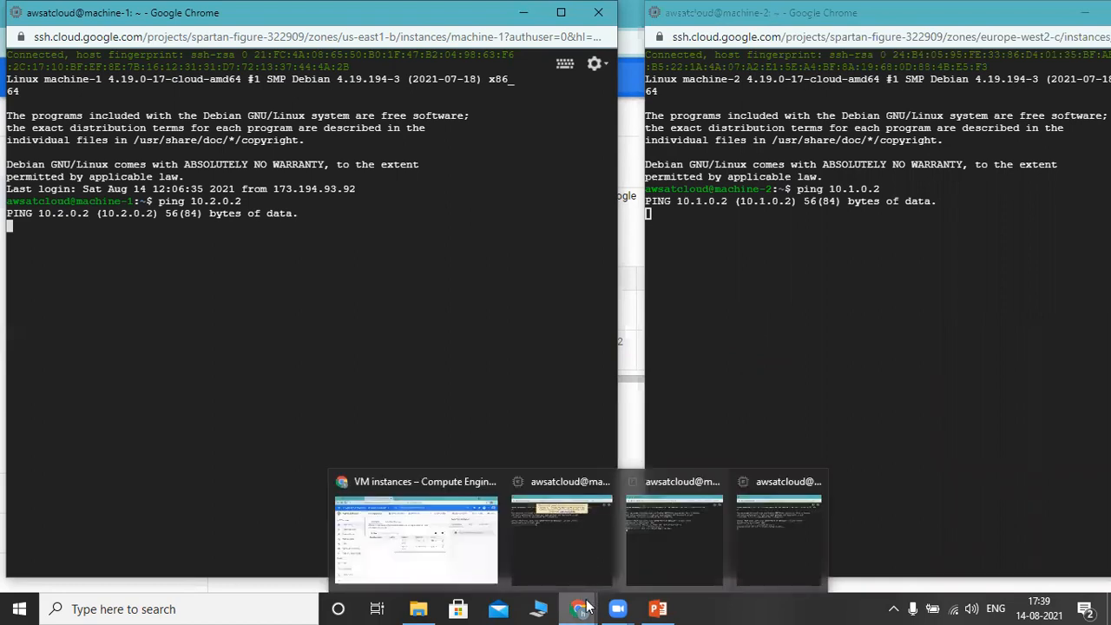
left_click(417, 537)
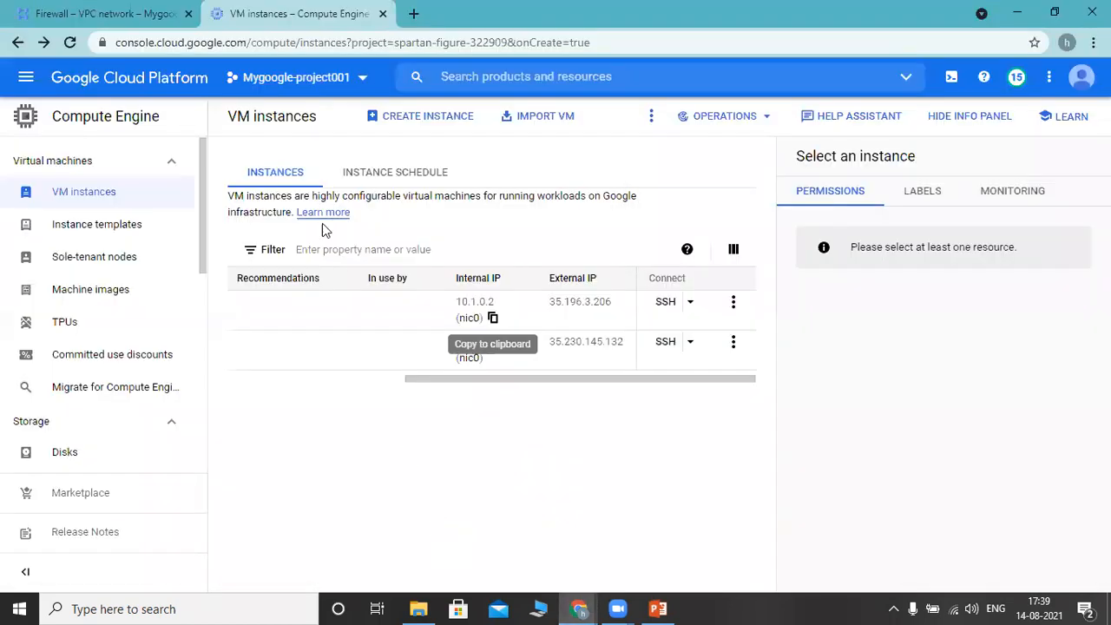
left_click(119, 7)
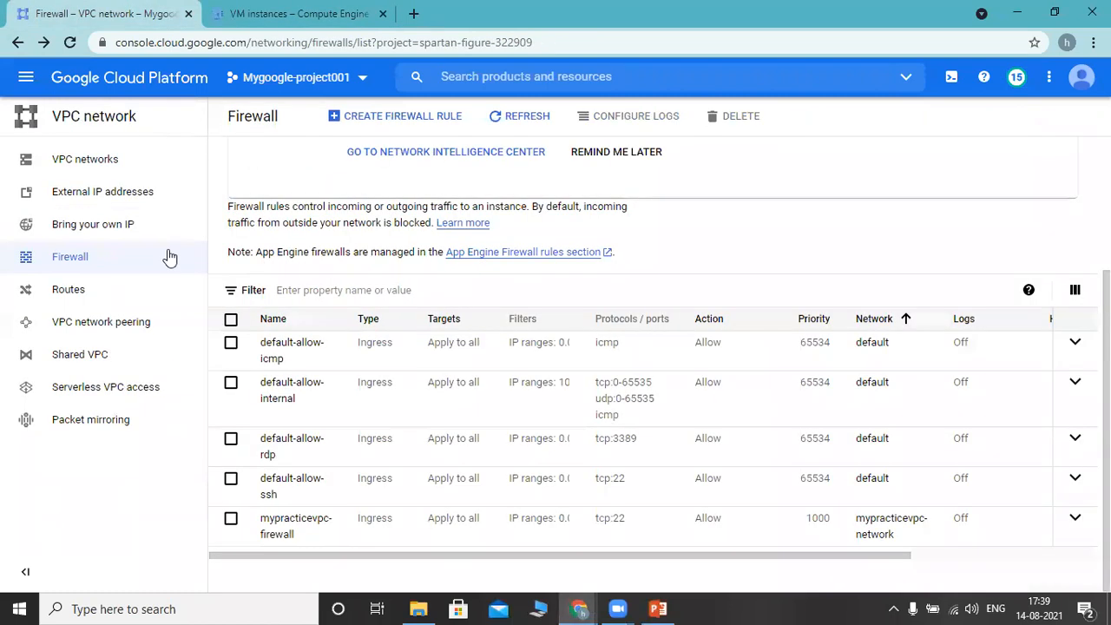
left_click(72, 259)
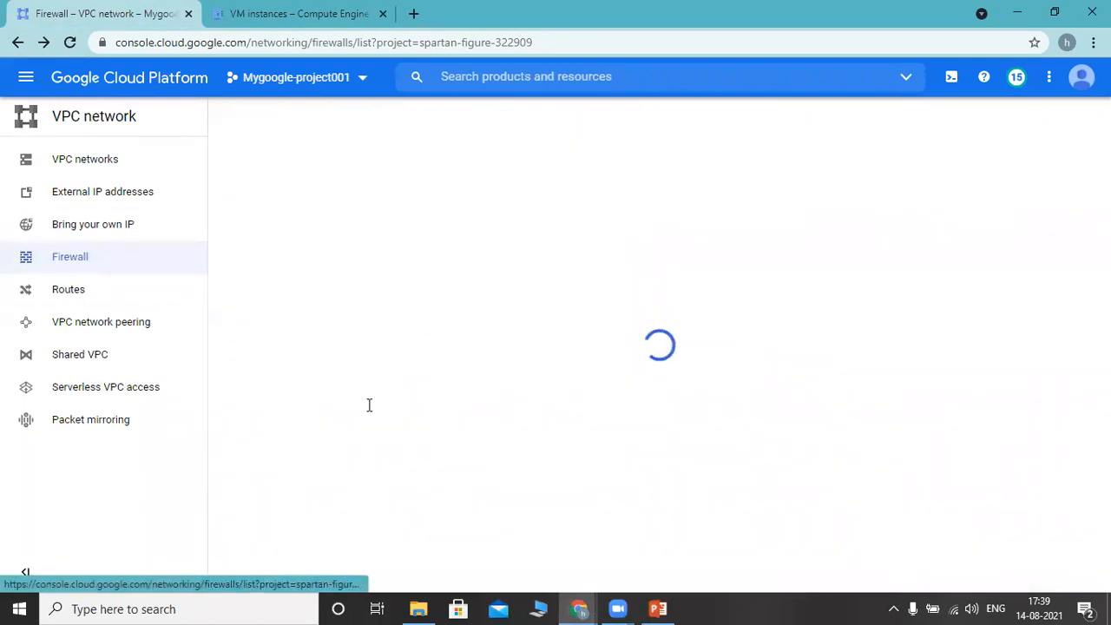
scroll(660, 364, "down", 3)
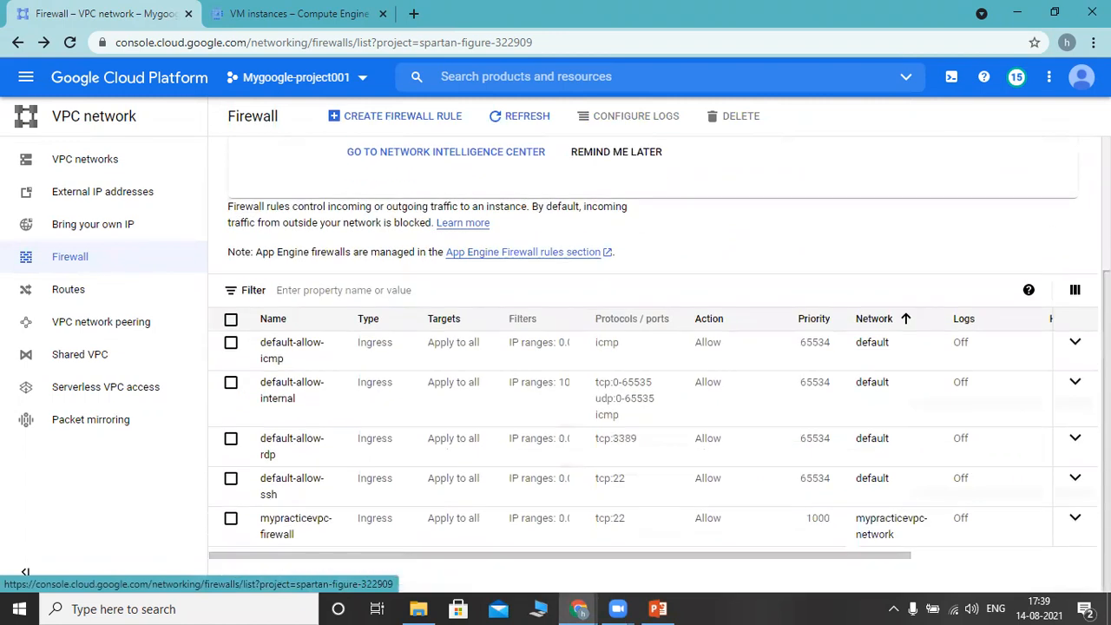
left_click(314, 530)
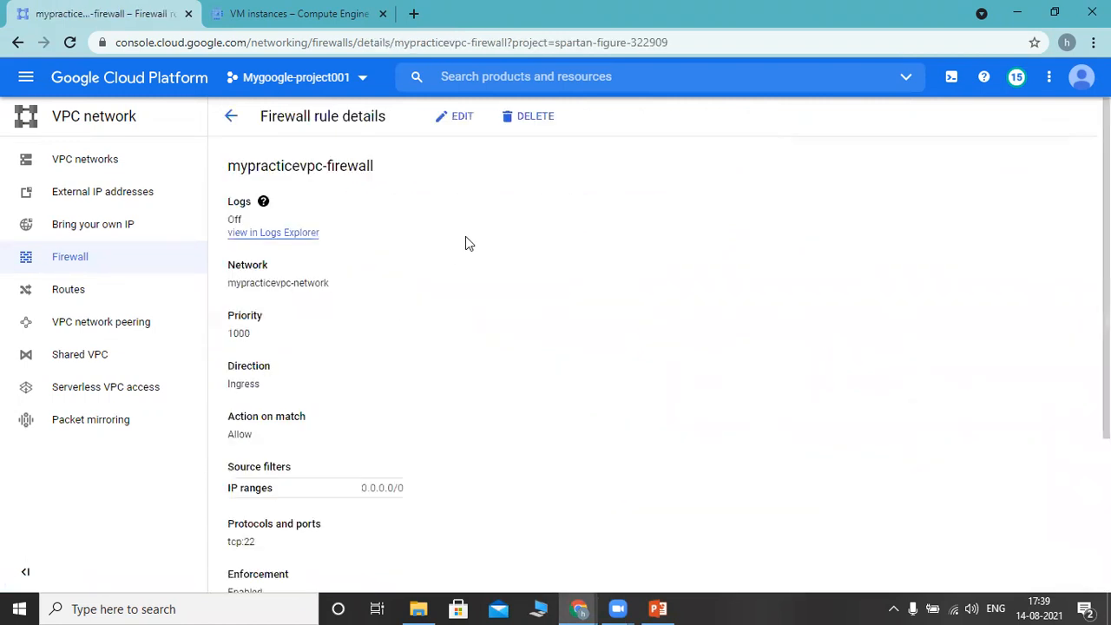
left_click(462, 122)
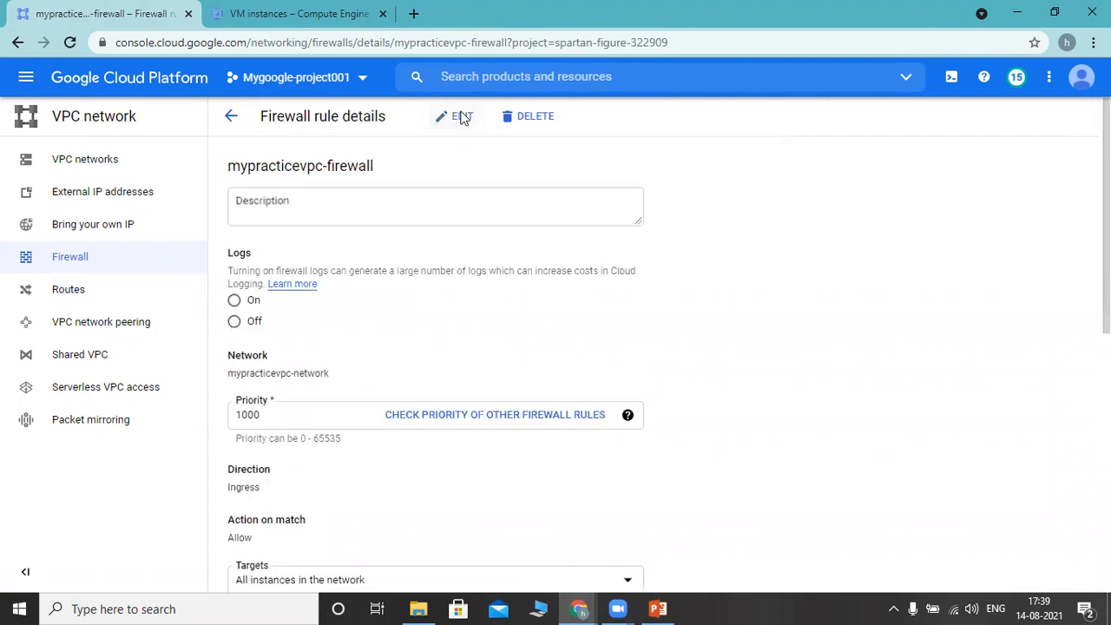
- Try to allow icmp by setting the rule's tcp ports to 22;icmp, save, and review the protocols and ports settings
scroll(737, 231, "down", 6)
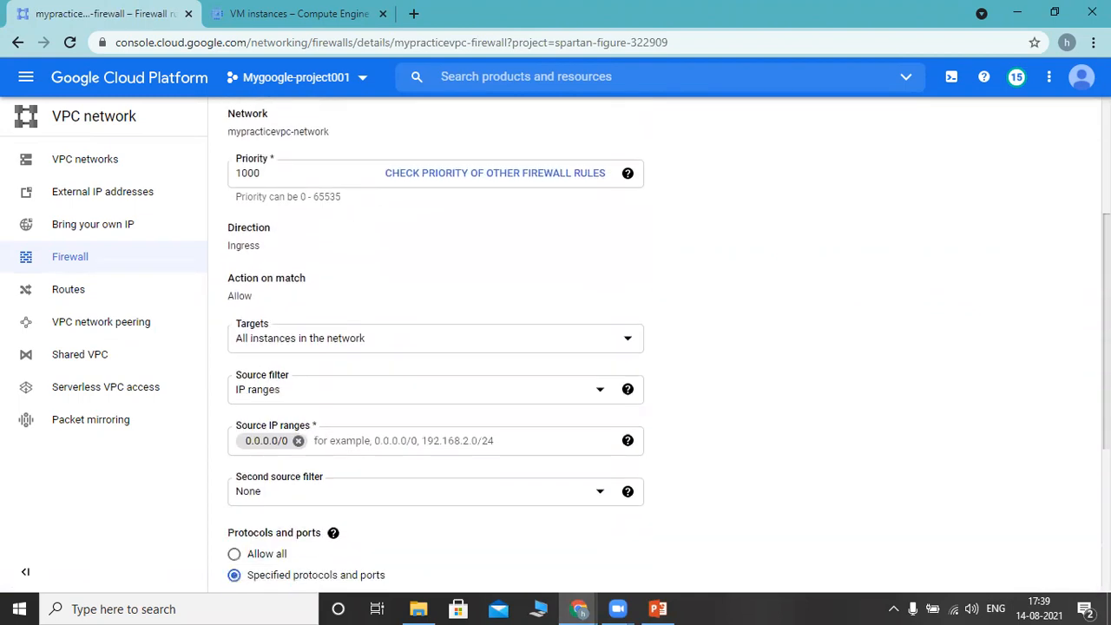
left_click(341, 328)
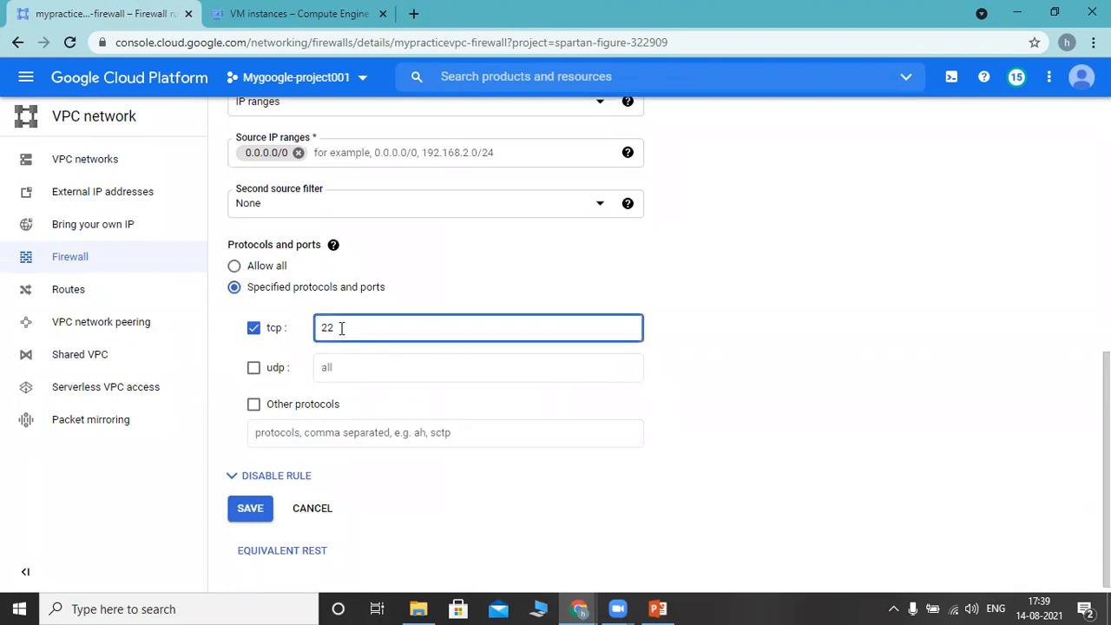
type(":icmp")
key("BackSpace")
key("BackSpace")
key("BackSpace")
key("BackSpace")
type(";icmp")
left_click(255, 507)
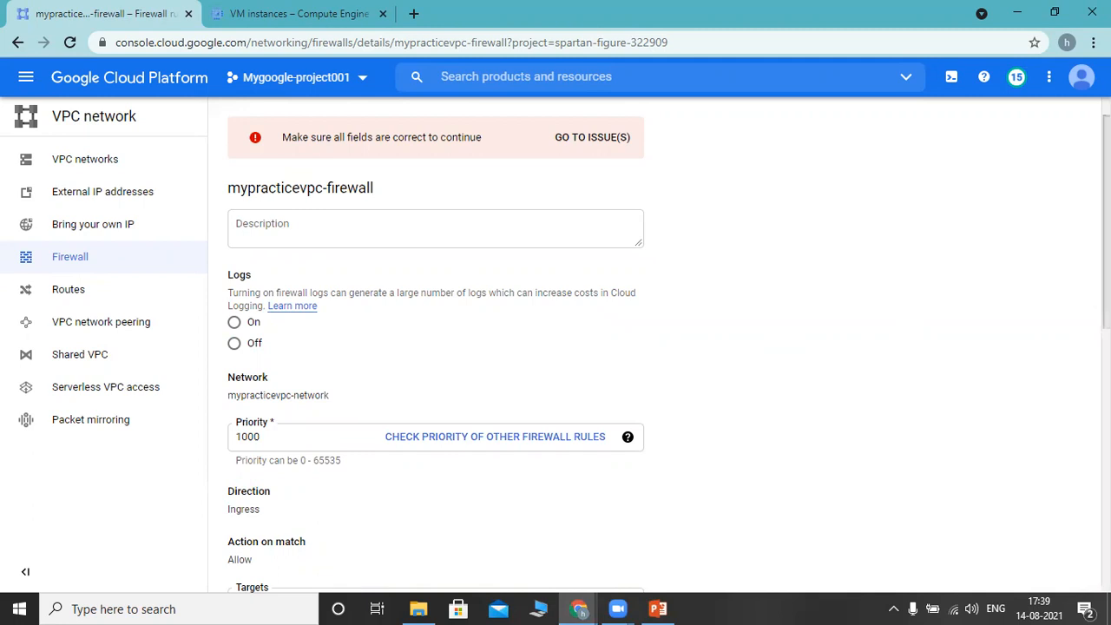
scroll(660, 347, "down", 3)
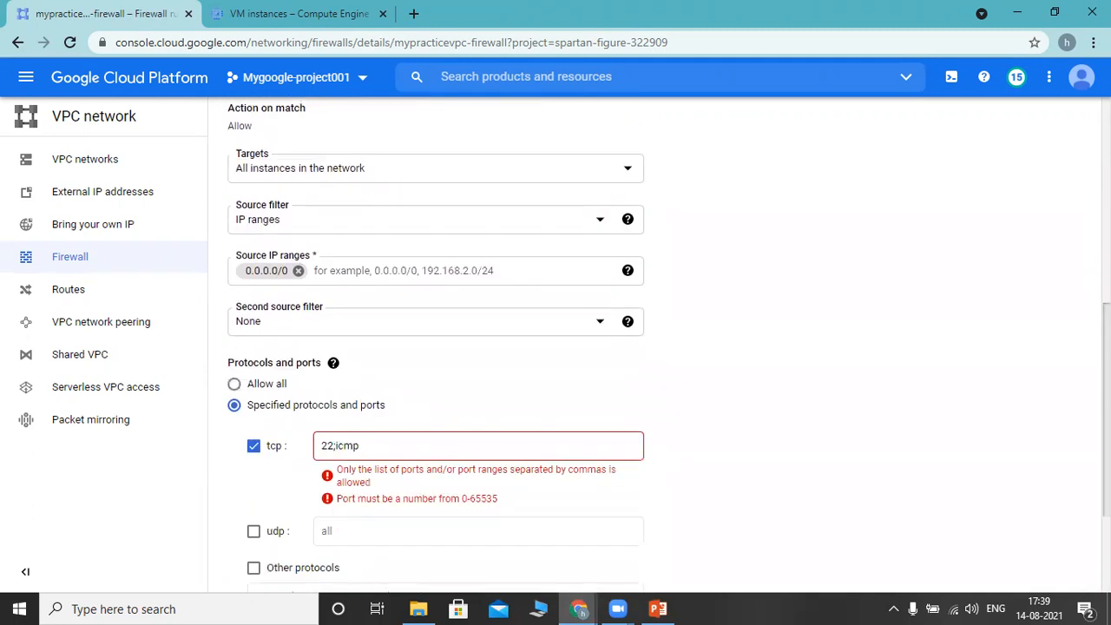
- Try adding spaces around the semicolon in the rule's tcp ports value, making it 22 ; icmp
scroll(441, 439, "down", 1)
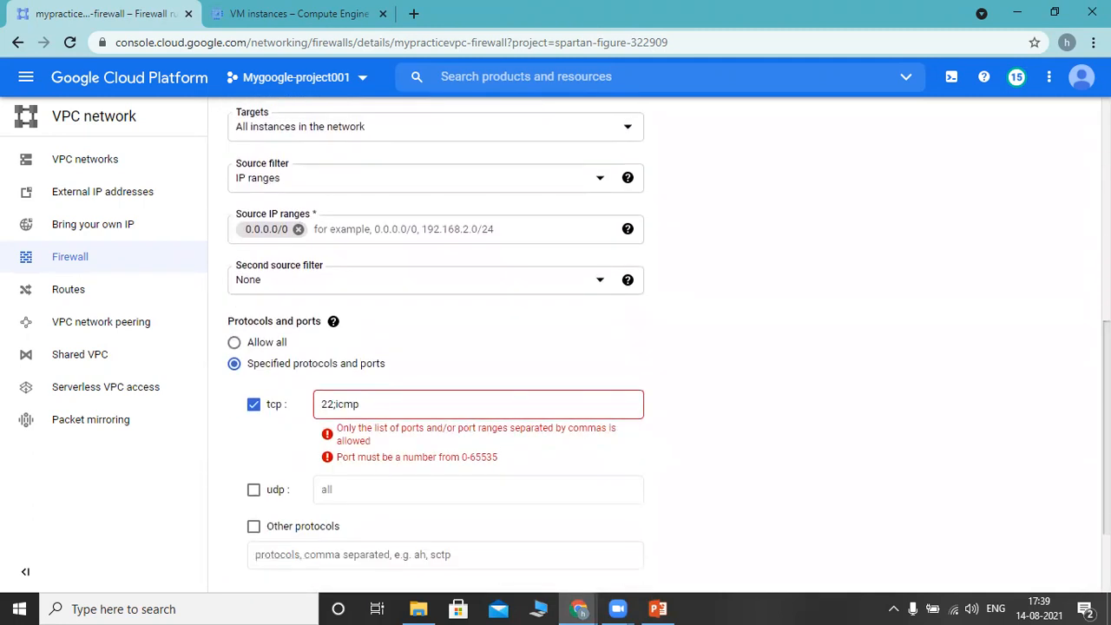
left_click(335, 403)
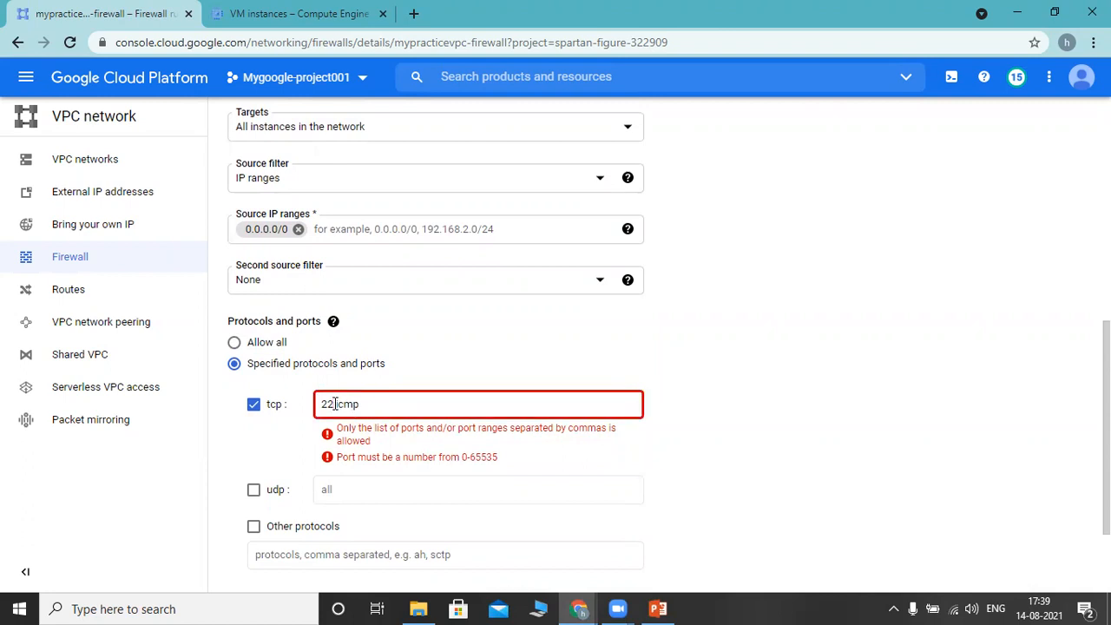
left_click(588, 475)
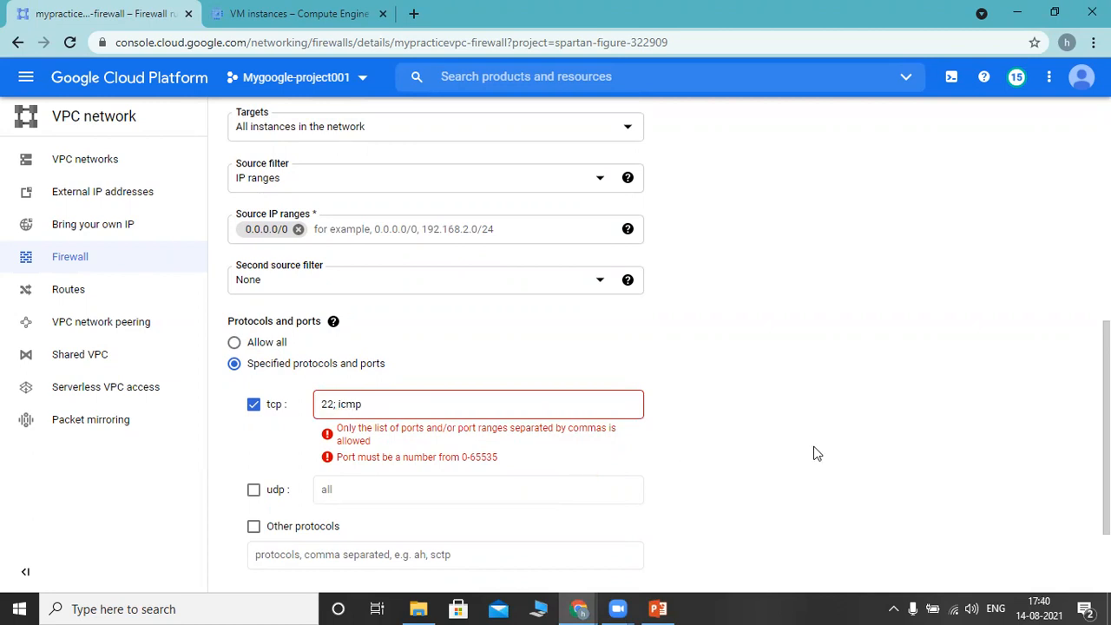
left_click(331, 403)
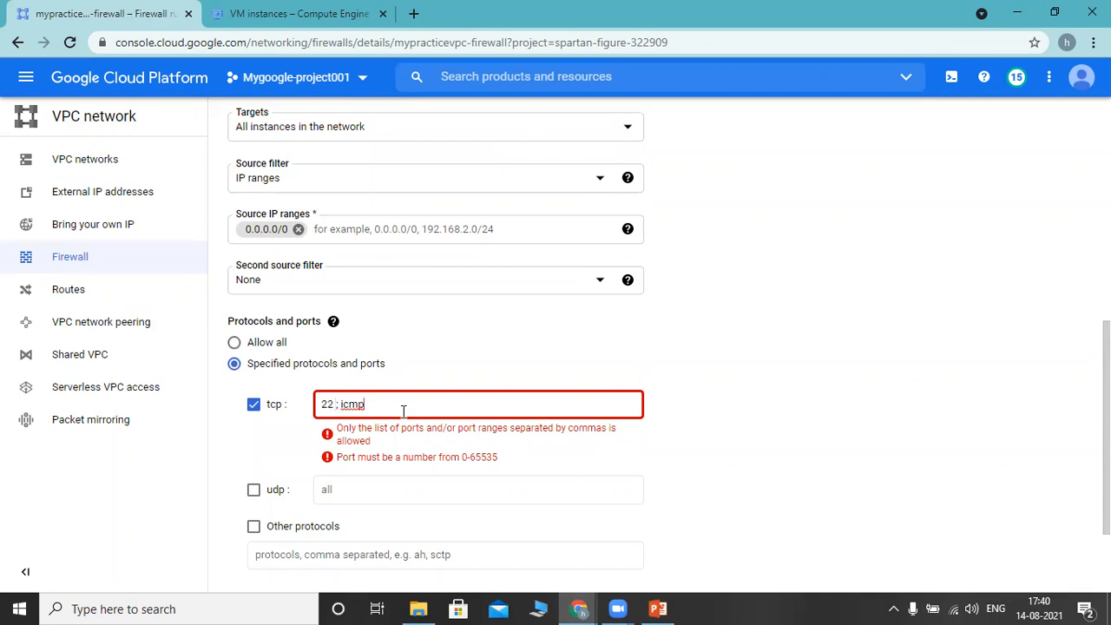
- Remove the icmp text from the tcp ports value so that only port 22 is specified
key("BackSpace")
key("BackSpace")
key("BackSpace")
key("BackSpace")
key("BackSpace")
- Allow icmp under the rule's other protocols and save the mypracticevpc-firewall rule
left_click(254, 482)
left_click(280, 508)
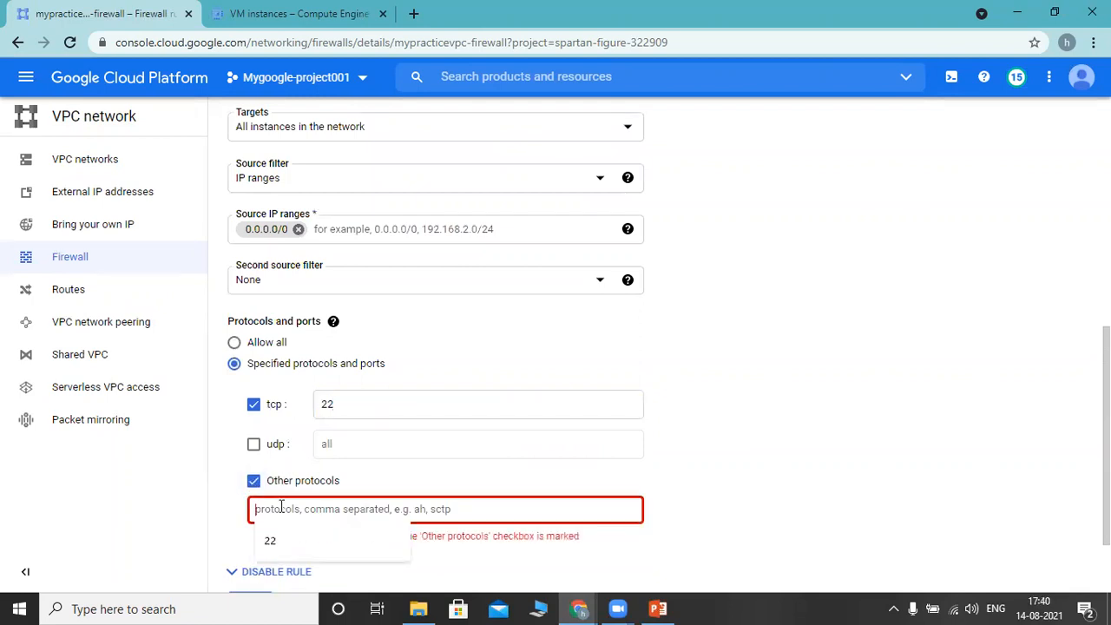
type("icmp")
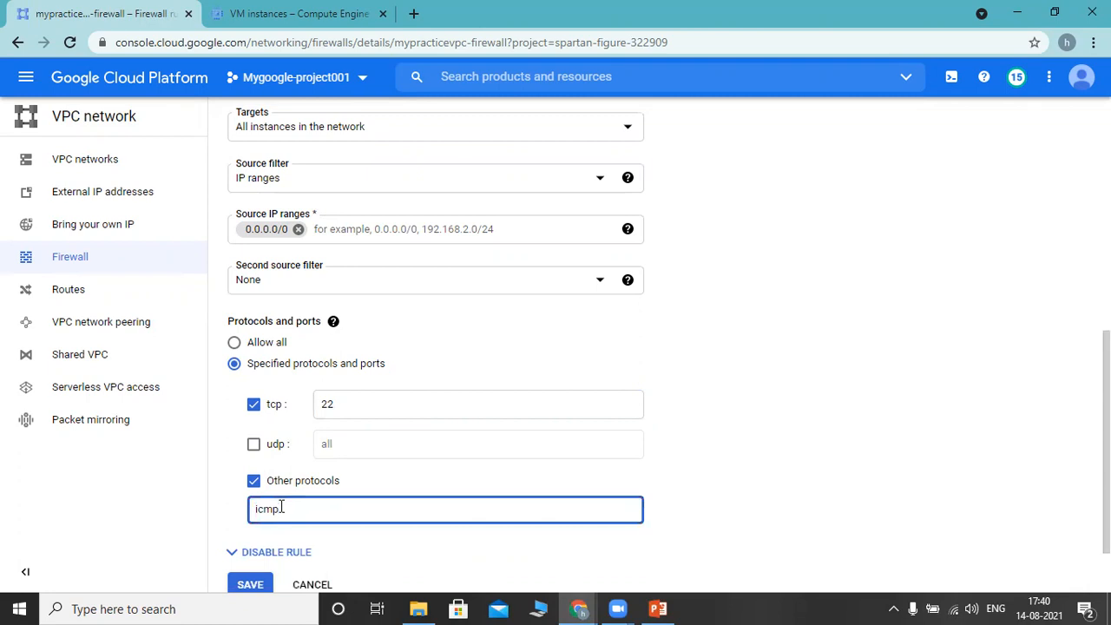
left_click(955, 424)
left_click(250, 584)
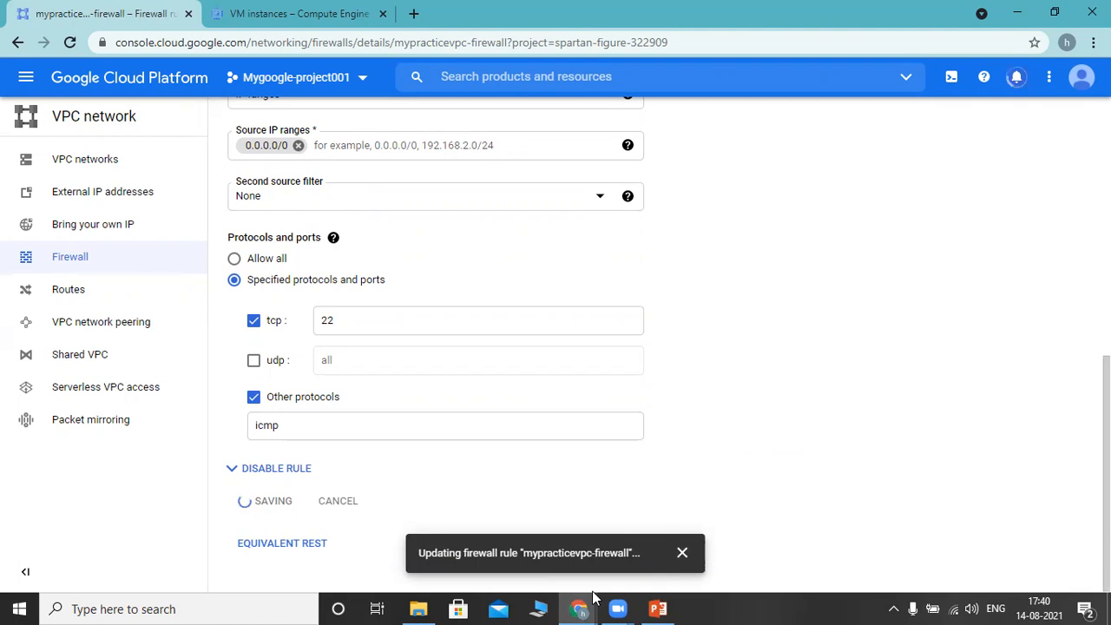
- Bring the machine-1 and machine-2 terminals forward to check the running pings in both directions
mouse_move(579, 608)
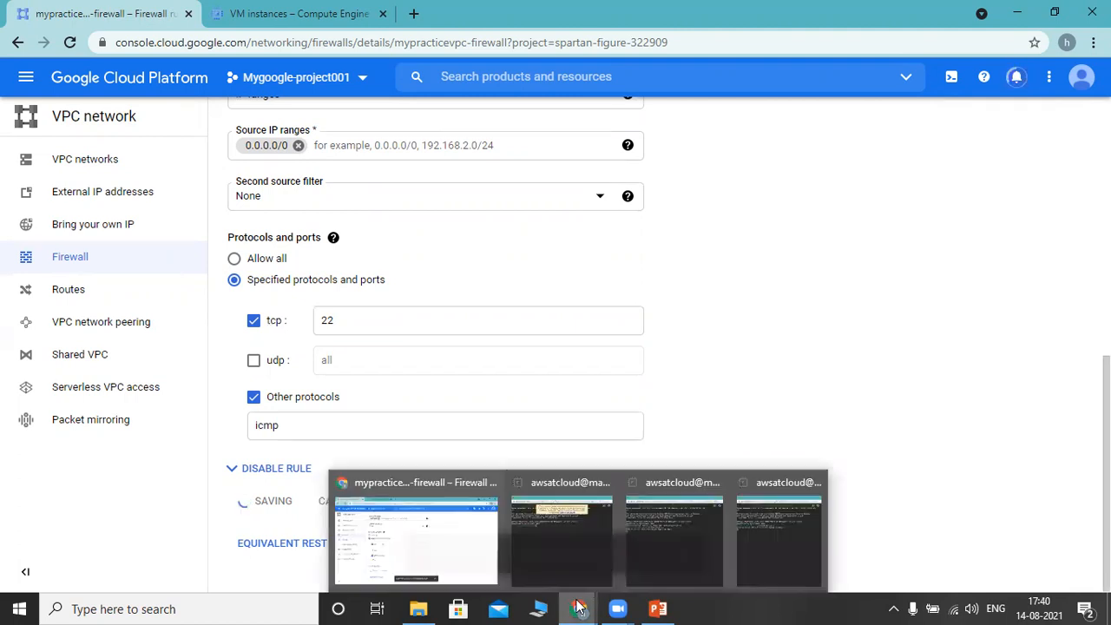
left_click(669, 558)
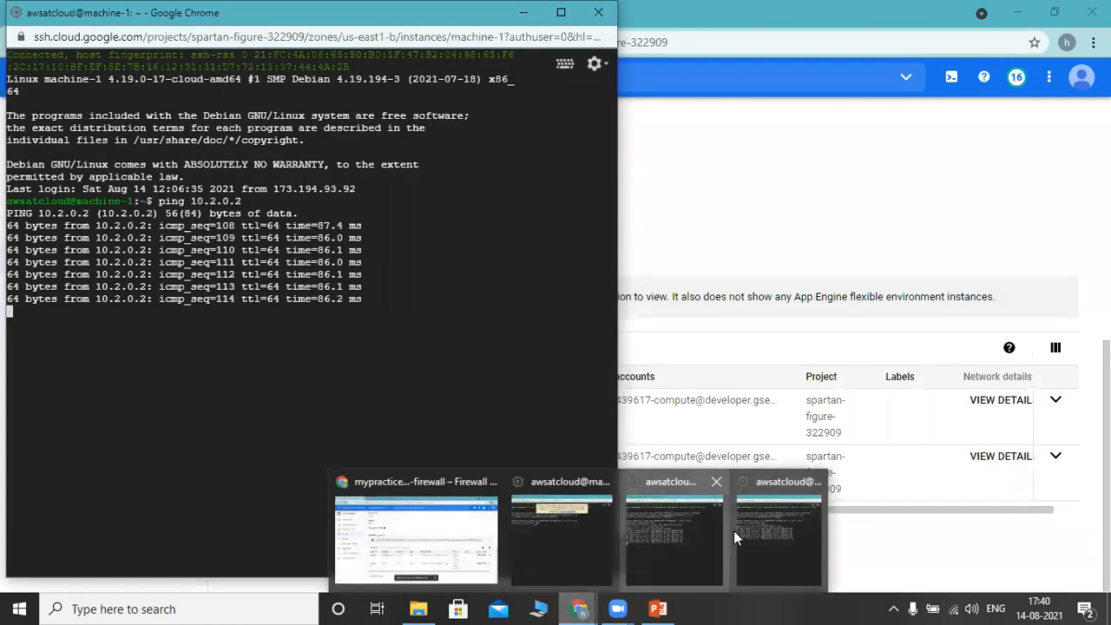
left_click(771, 540)
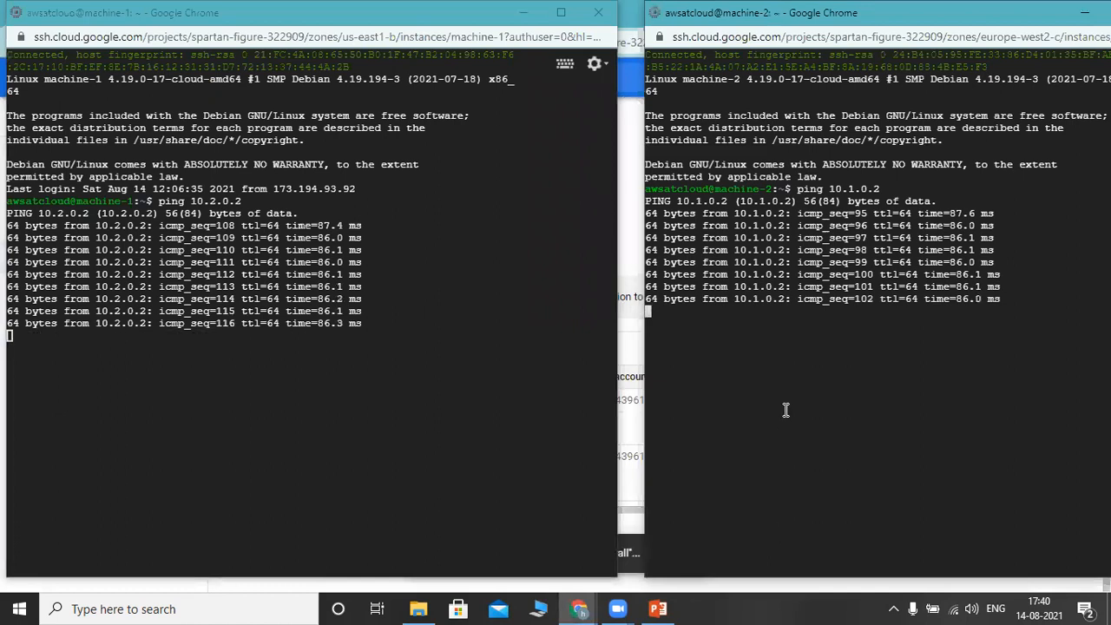